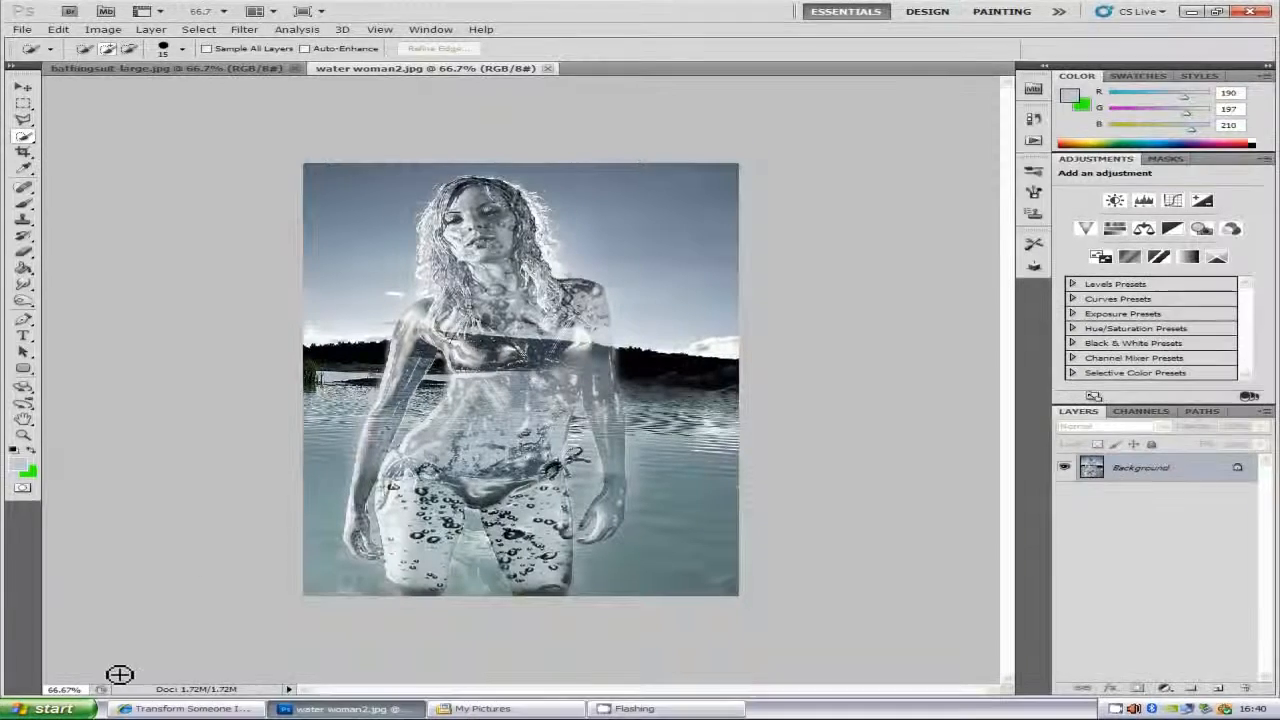
- Switch to Internet Explorer and examine the water elemental tutorial's result, bathing suit photo, splashing water images and opening instructions
left_click(182, 708)
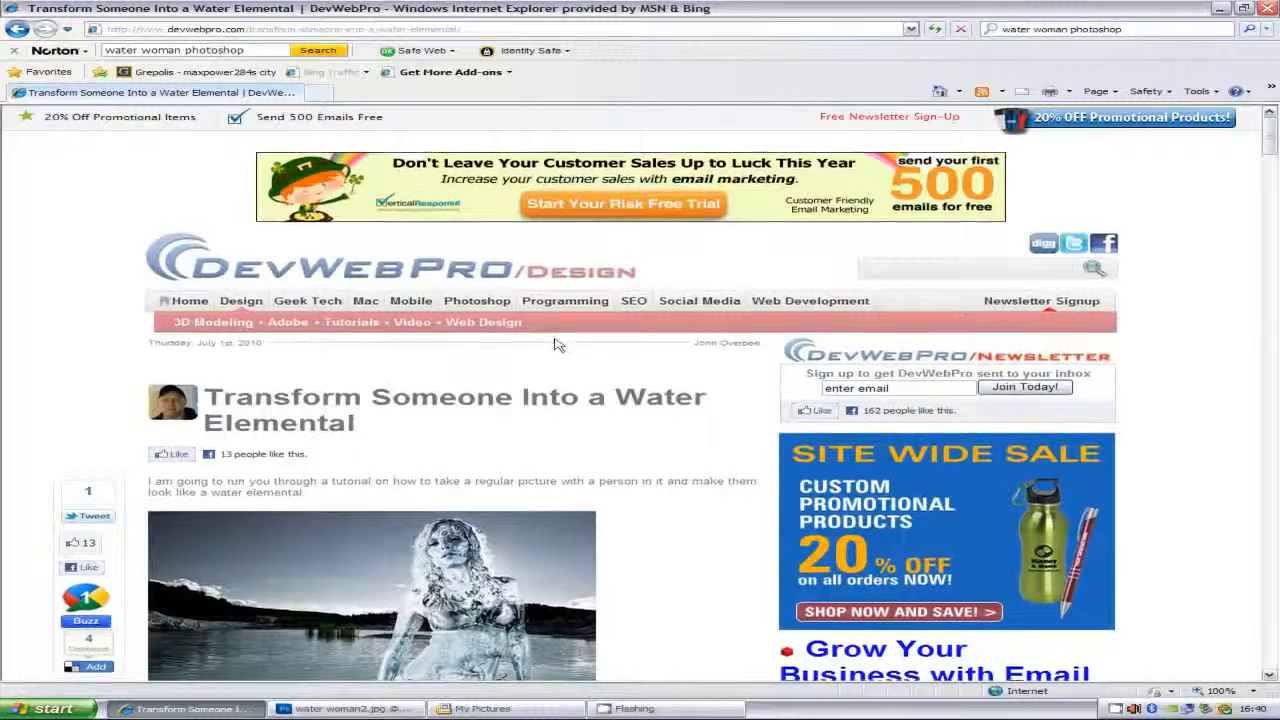
scroll(553, 337, "down", 3)
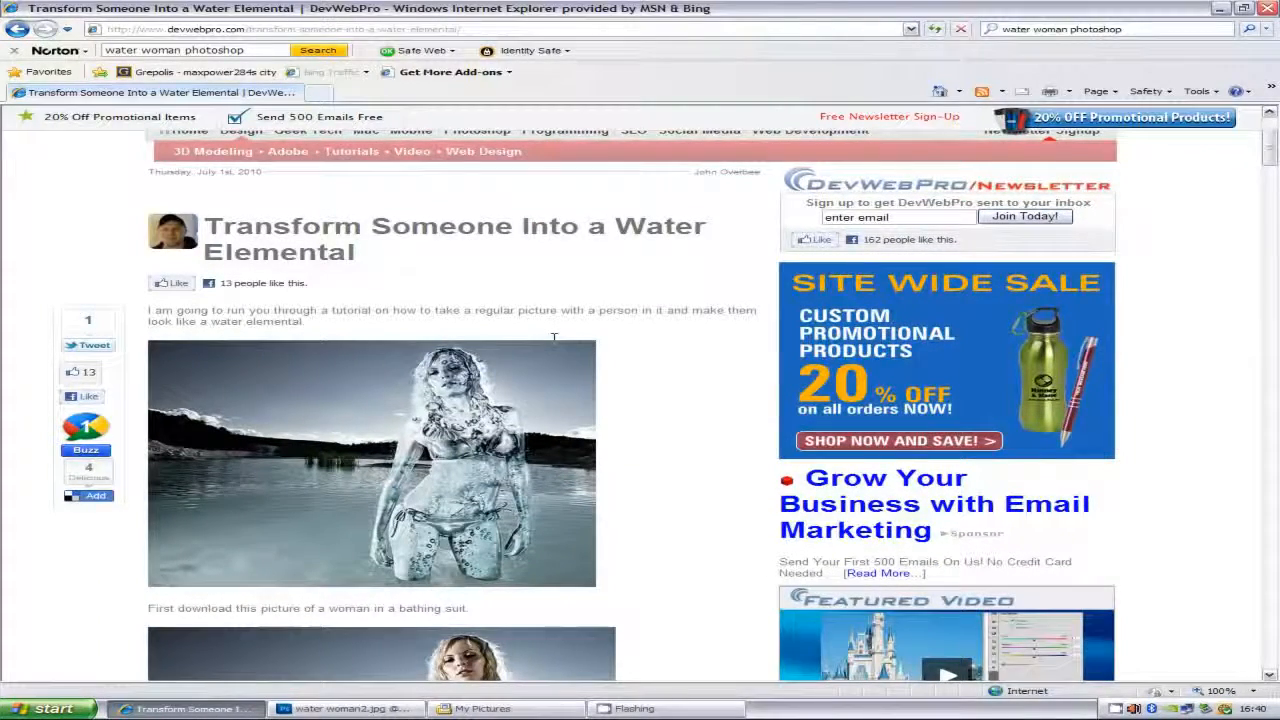
scroll(578, 331, "down", 5)
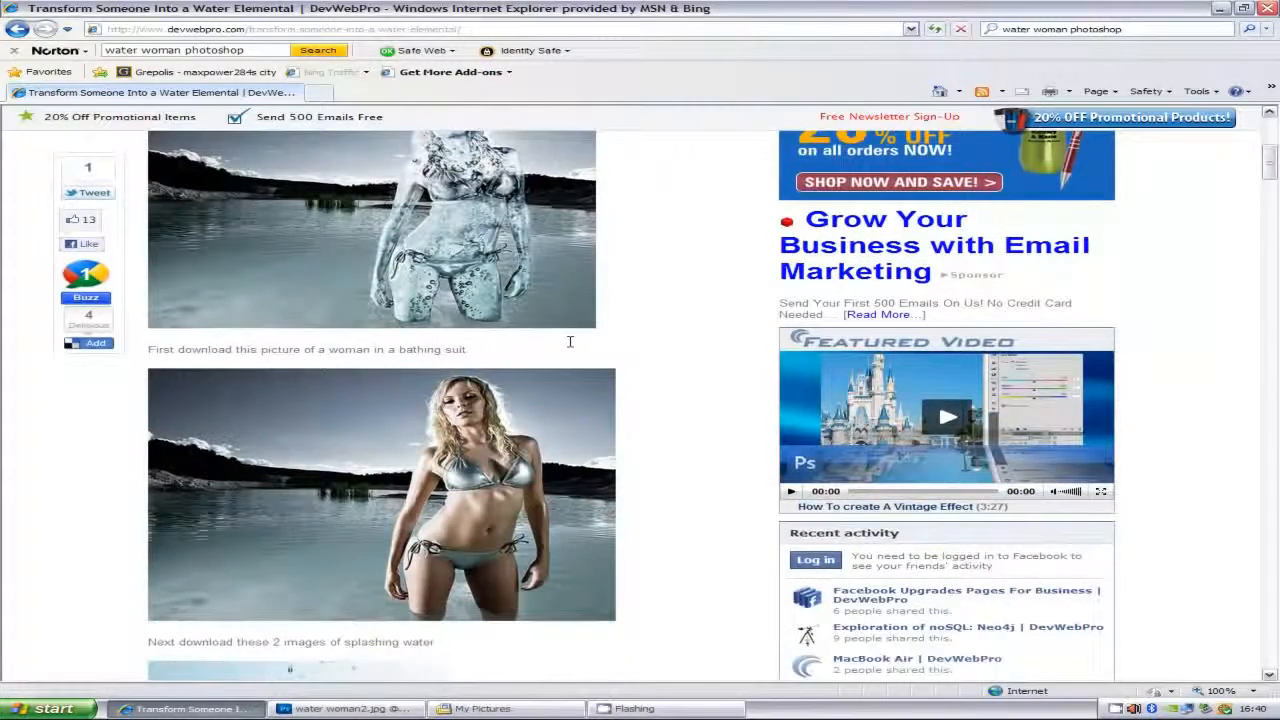
scroll(615, 300, "down", 10)
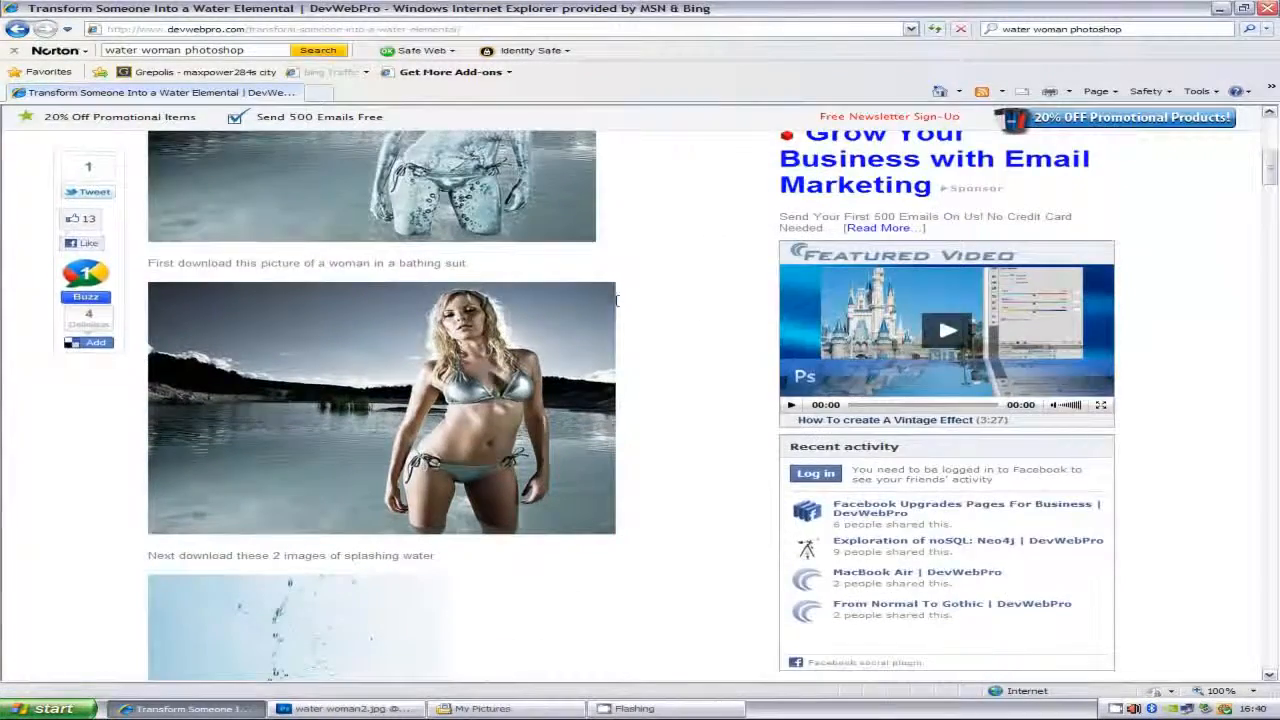
scroll(608, 293, "down", 6)
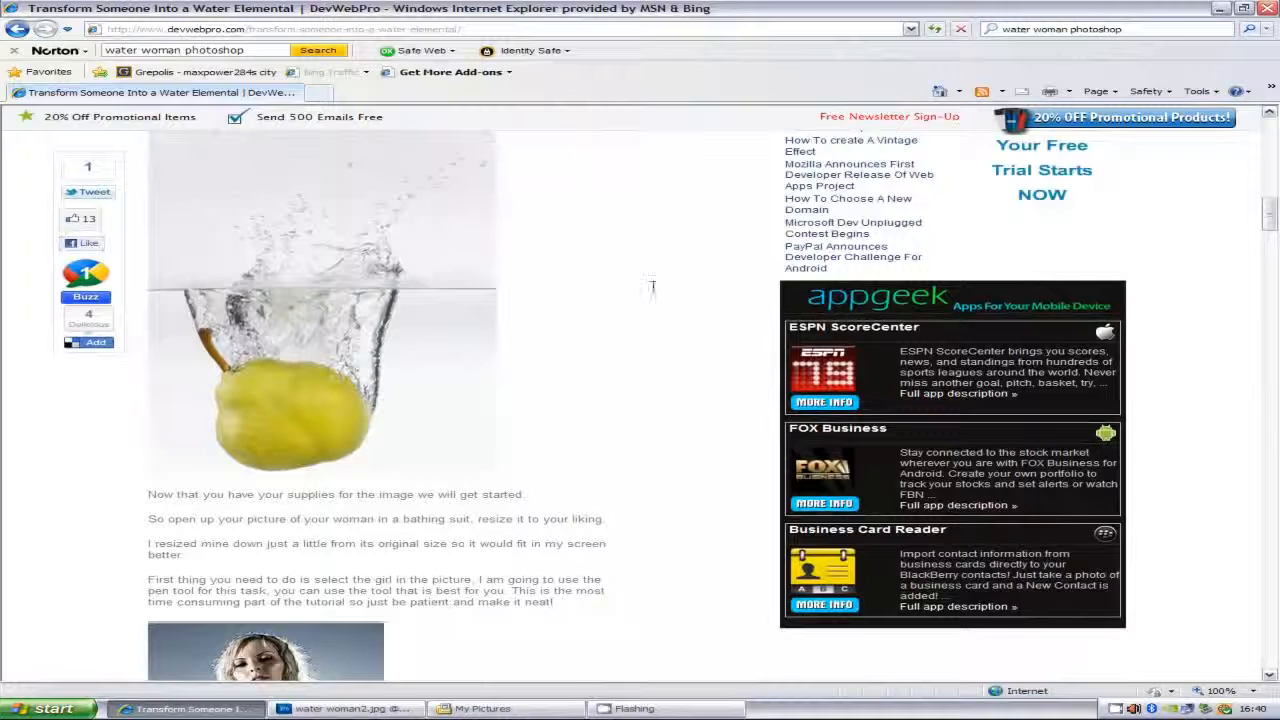
scroll(651, 285, "down", 3)
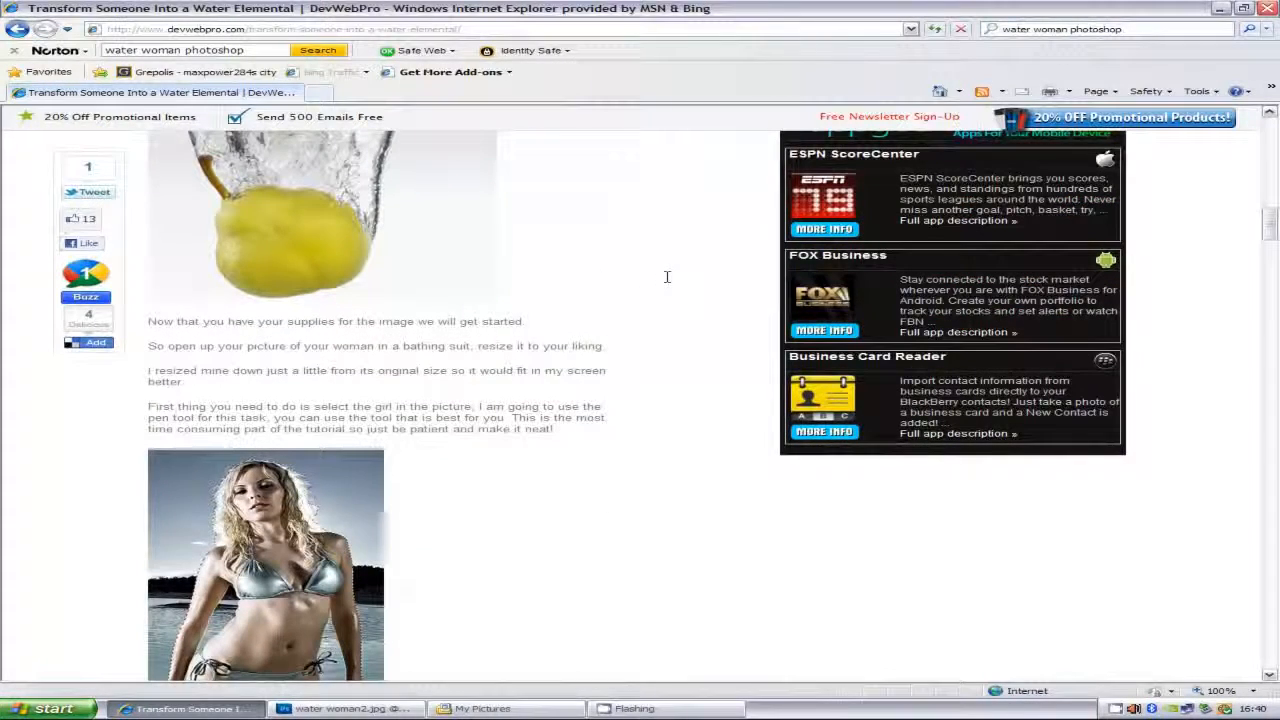
scroll(667, 276, "down", 5)
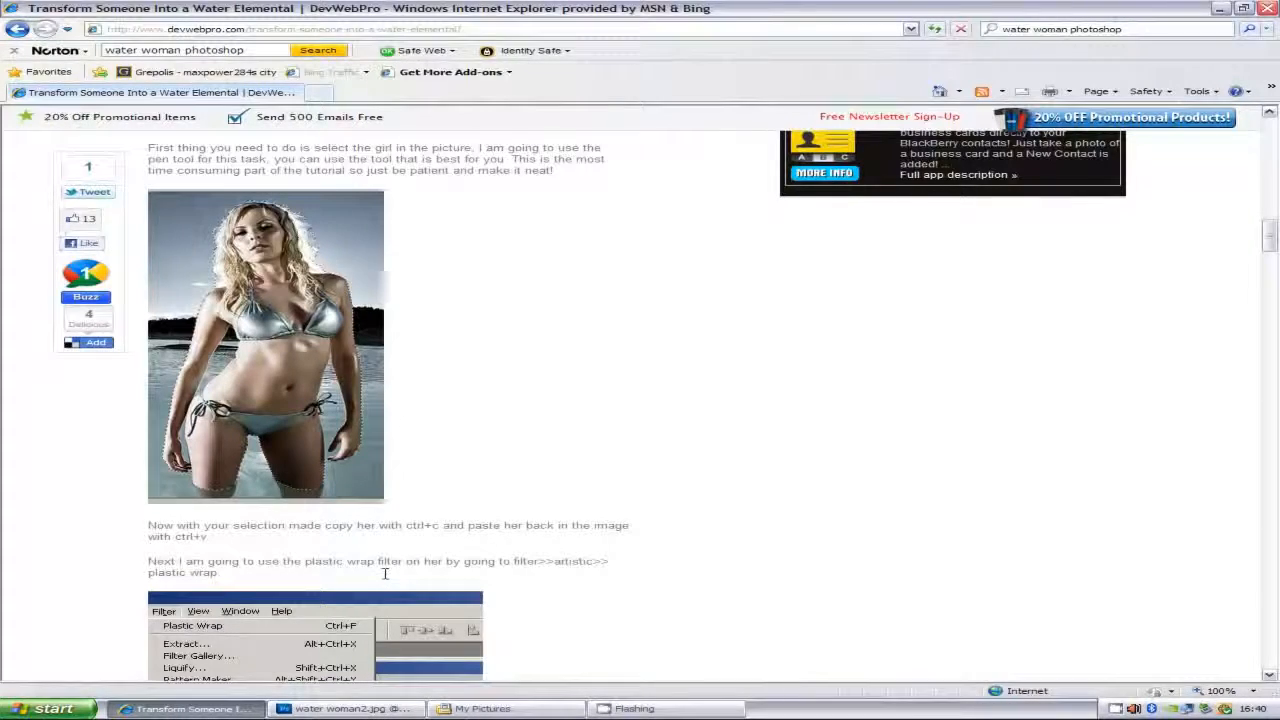
scroll(423, 394, "up", 10)
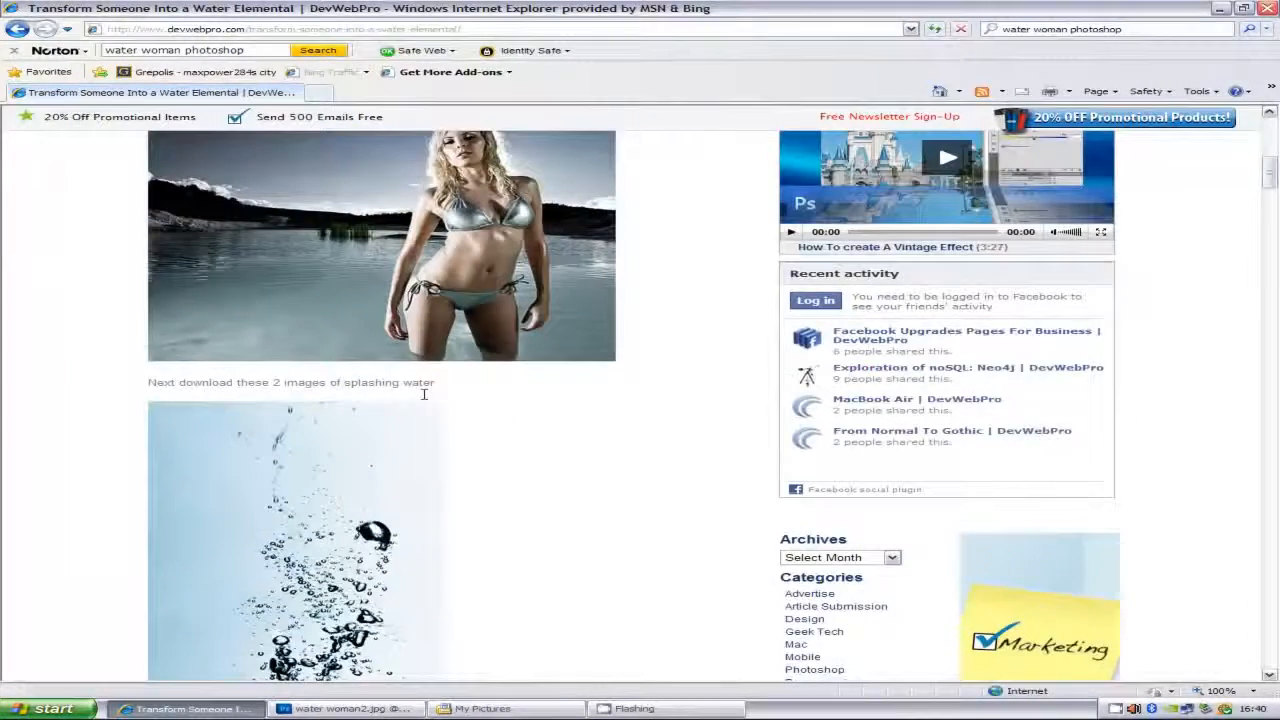
scroll(423, 430, "down", 3)
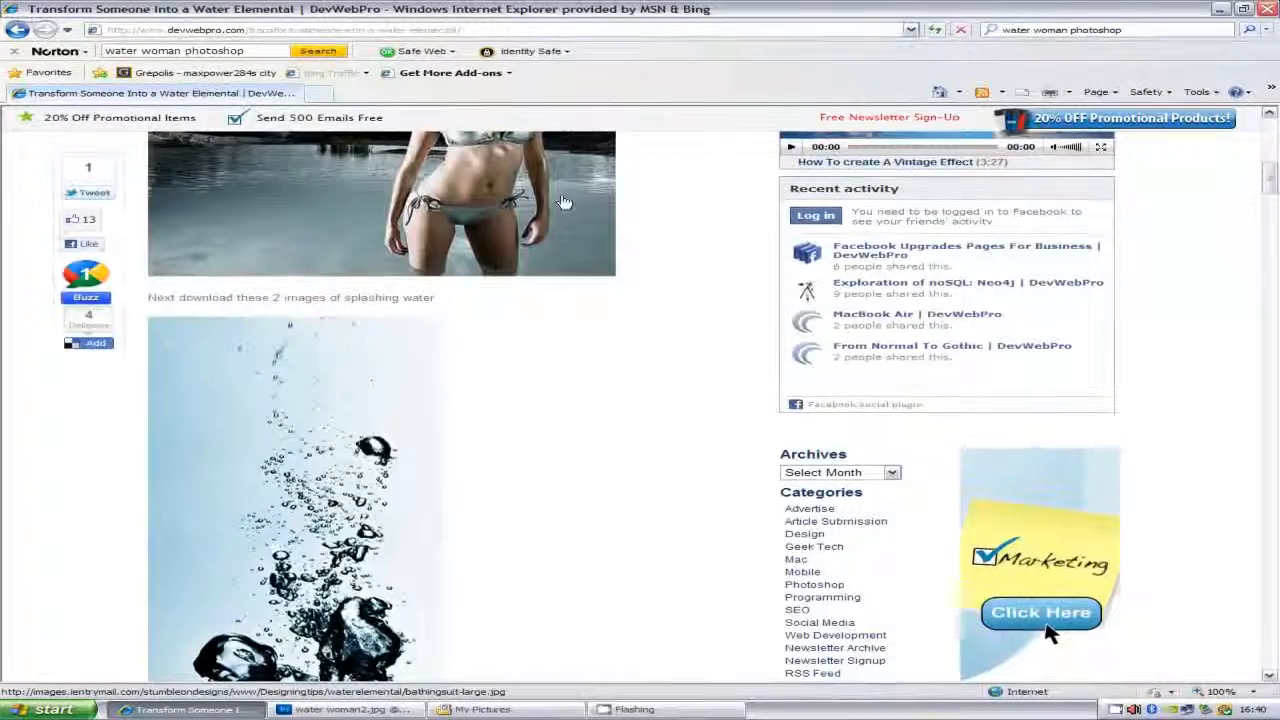
scroll(198, 344, "down", 6)
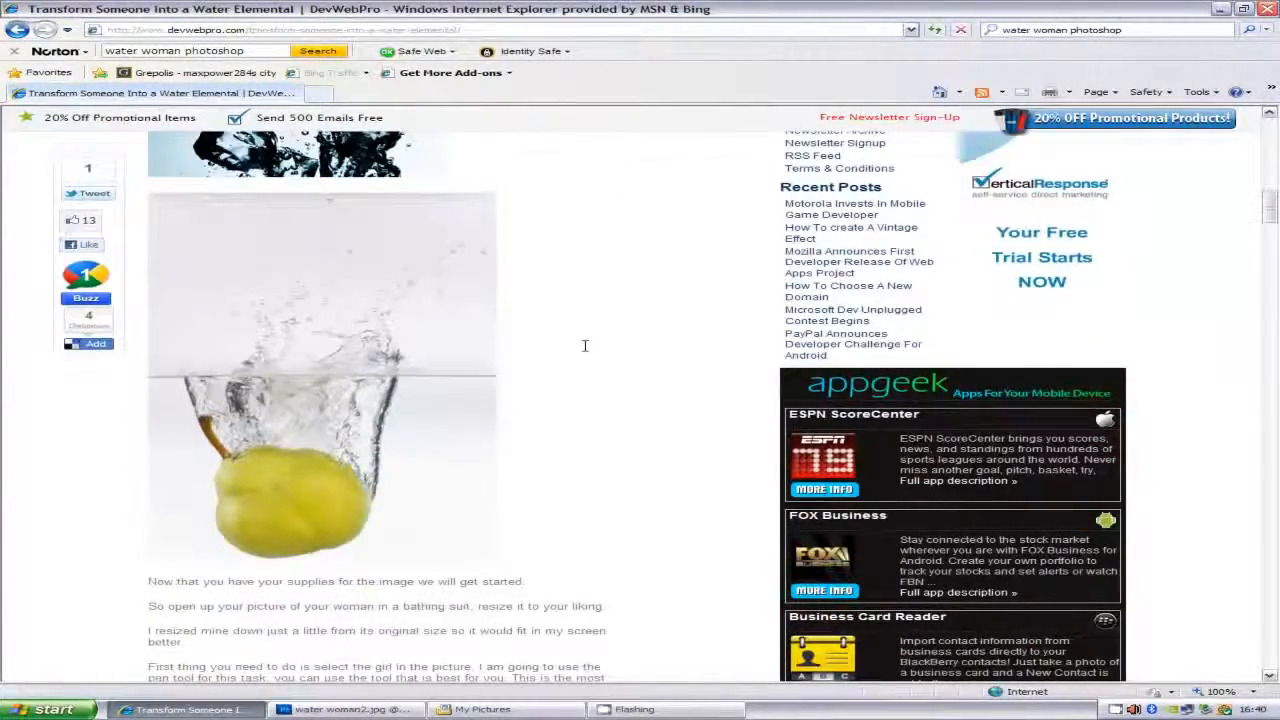
scroll(585, 345, "up", 4)
scroll(585, 346, "up", 1)
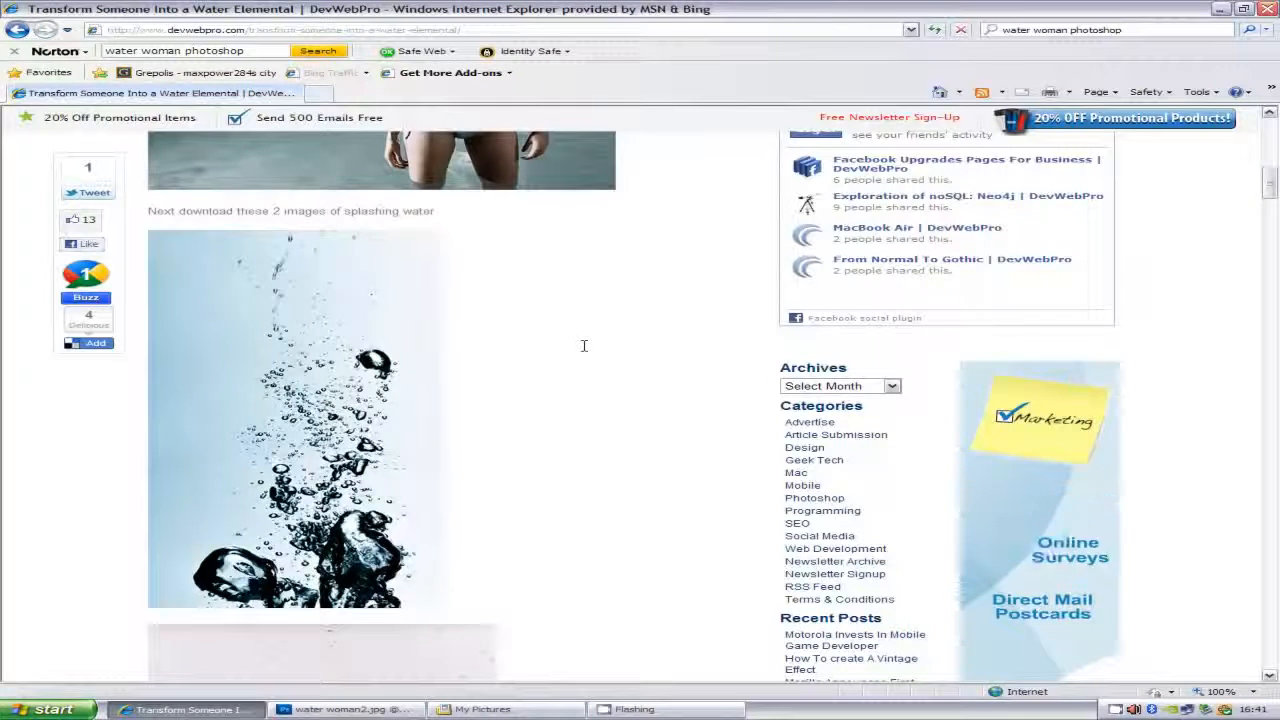
- Switch to Photoshop, bring up bathingsuit-large.jpg and convert its Background into a regular layer with the default name Layer 0
left_click(349, 709)
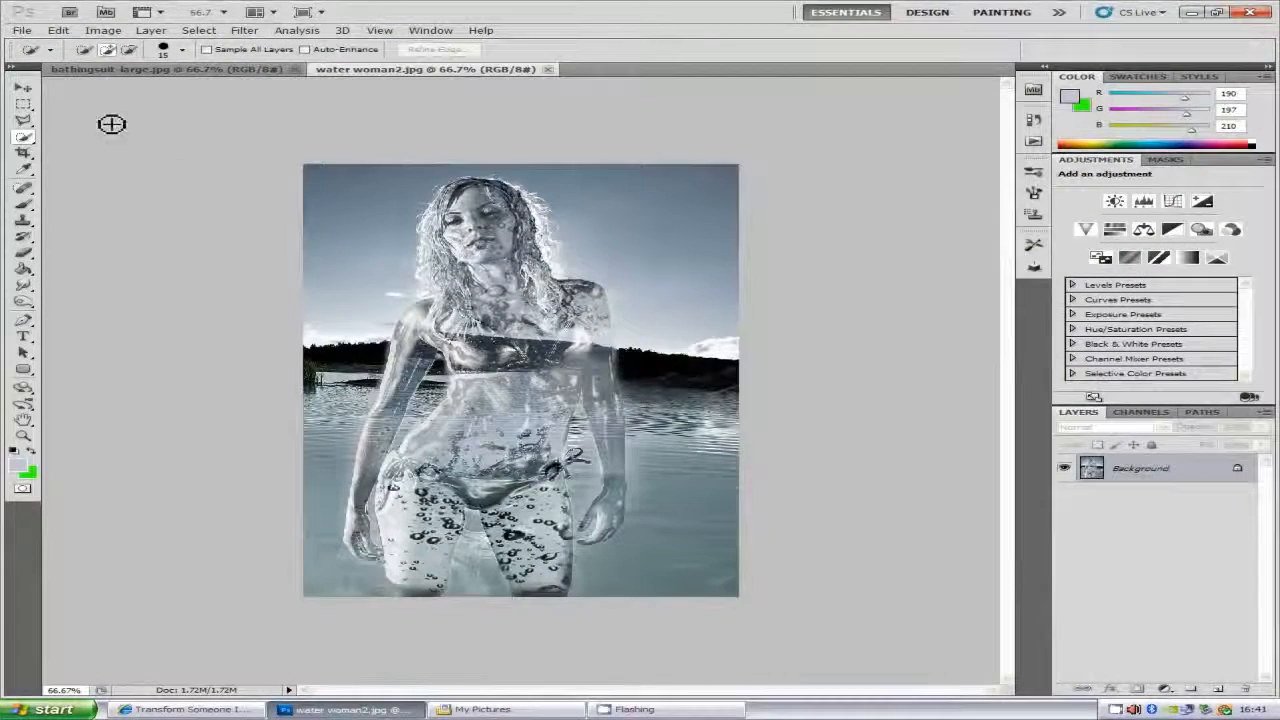
left_click(118, 70)
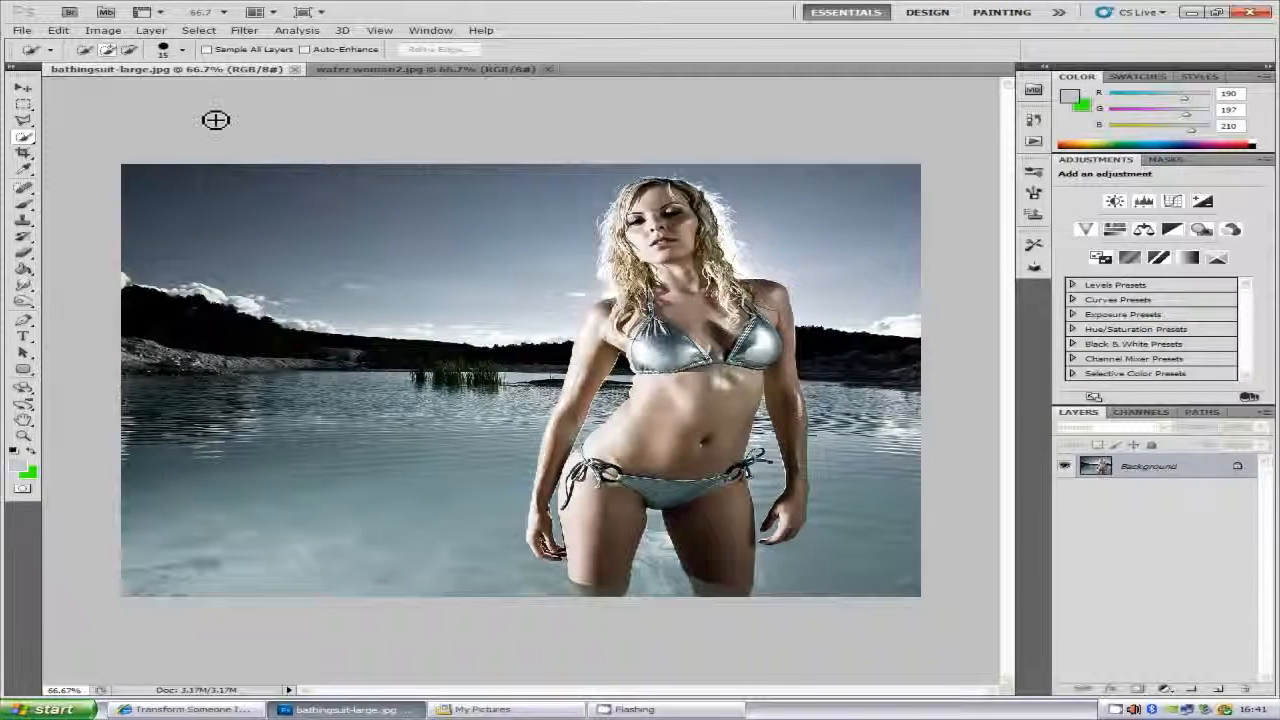
left_click(22, 31)
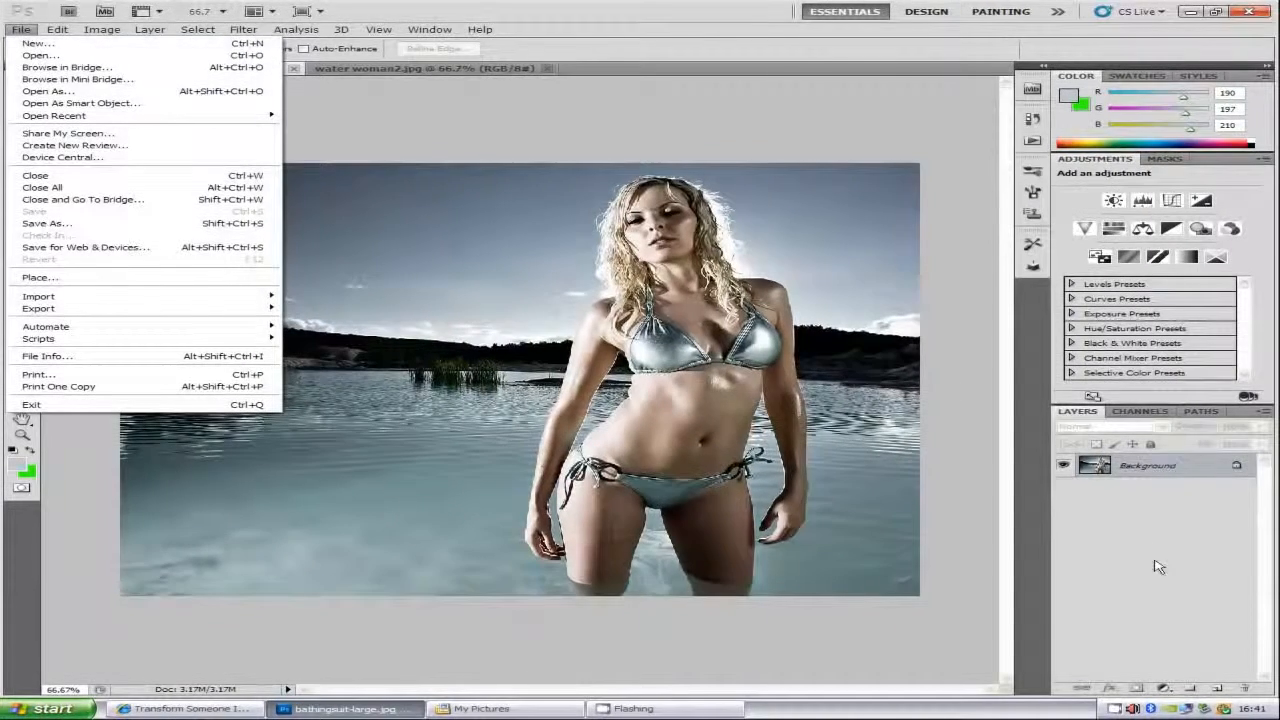
left_click(1160, 555)
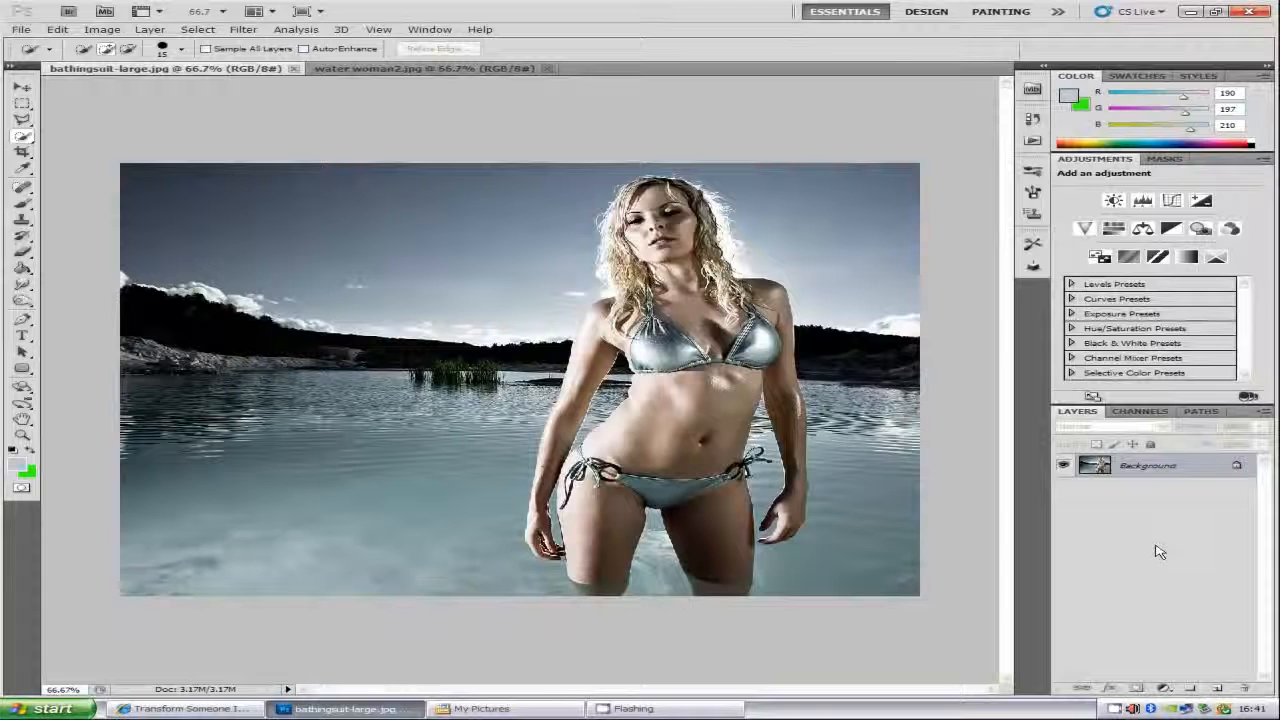
double_click(1201, 473)
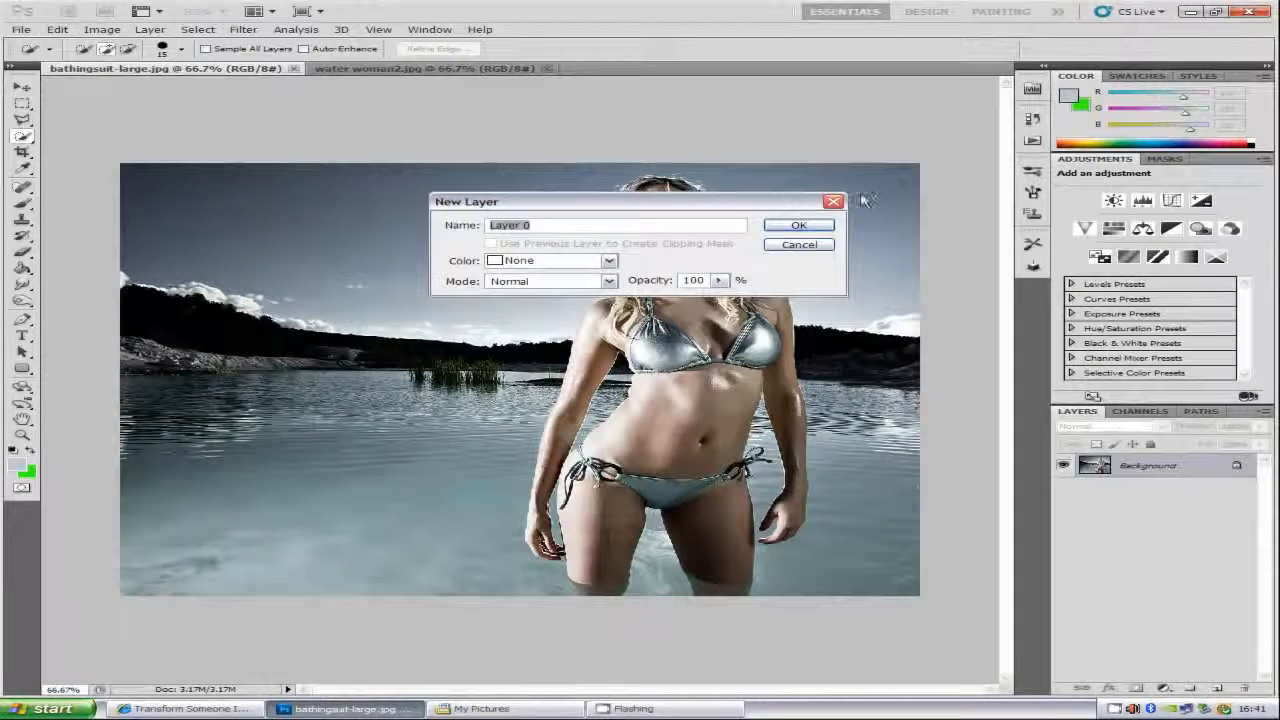
left_click(800, 222)
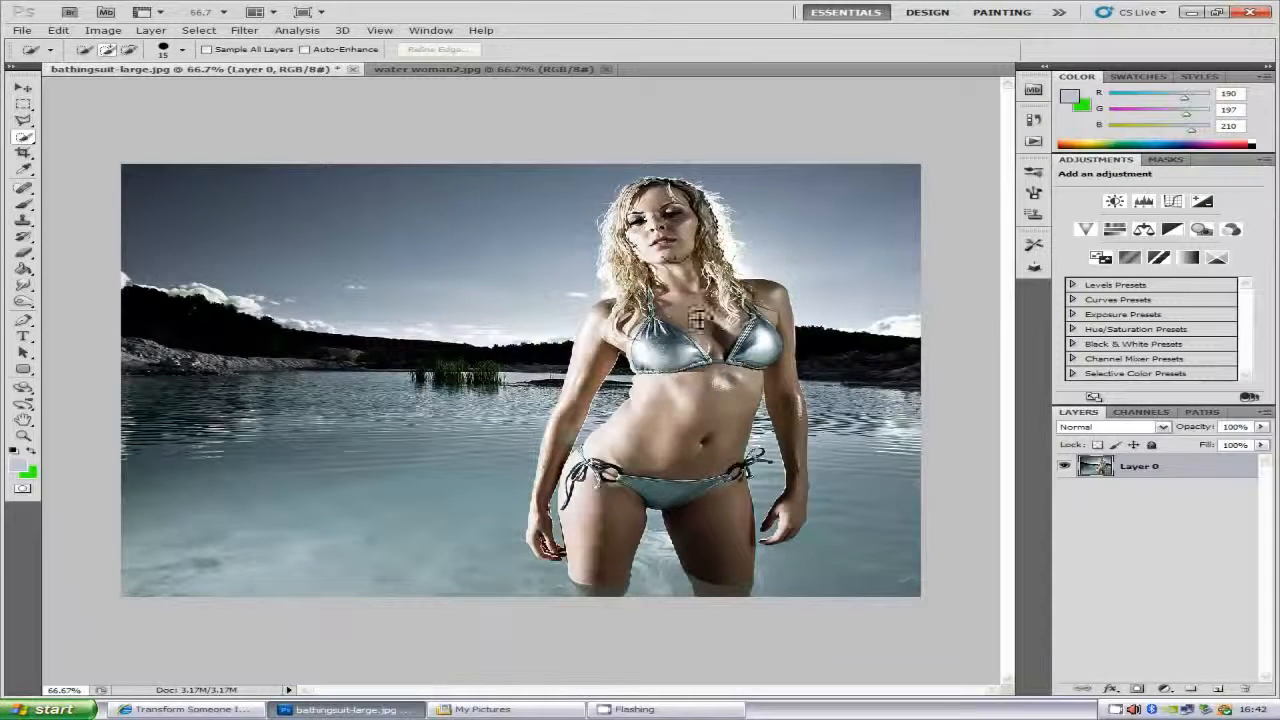
- Select the woman's whole figure, including hair and both arms, with the Quick Selection tool, and set the tool to subtract from the selection
mouse_move(697, 318)
left_mouse_down()
mouse_move(689, 466)
mouse_move(649, 468)
mouse_move(597, 529)
mouse_move(734, 487)
mouse_move(728, 474)
mouse_move(723, 537)
mouse_move(724, 507)
left_mouse_up()
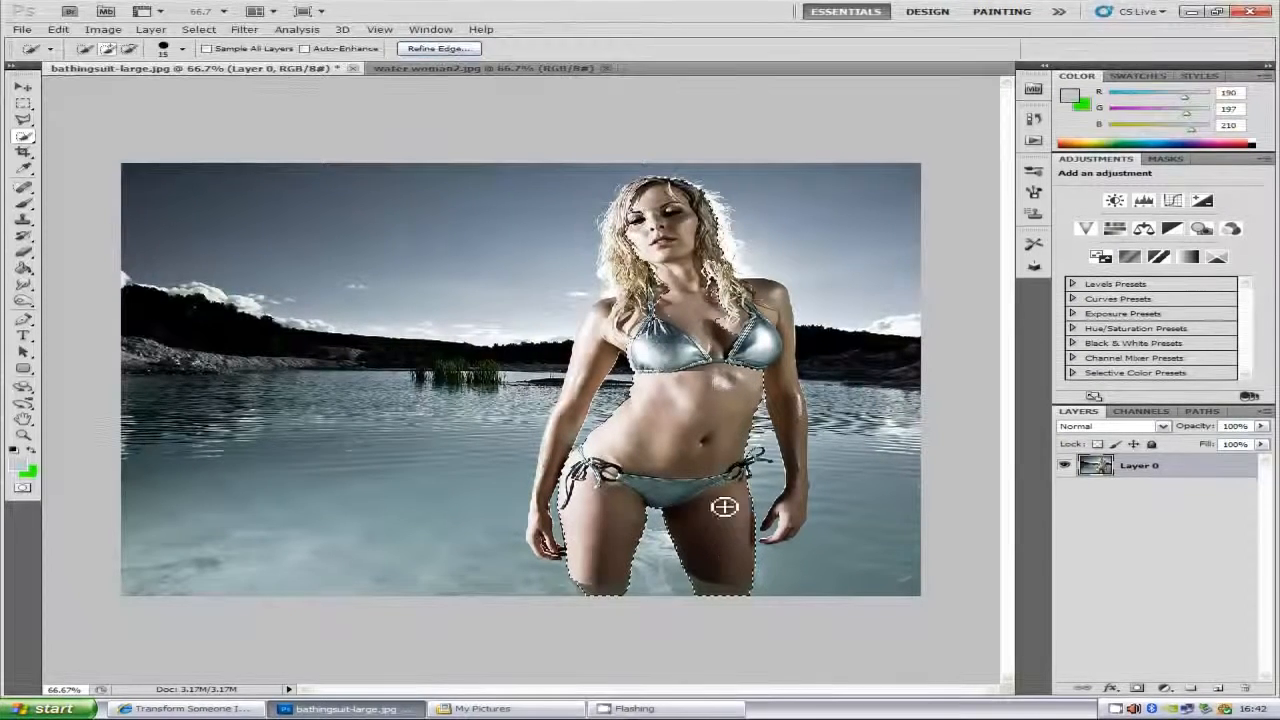
mouse_move(748, 292)
left_mouse_down()
mouse_move(775, 312)
mouse_move(786, 408)
mouse_move(810, 420)
mouse_move(795, 505)
mouse_move(772, 530)
mouse_move(784, 520)
left_mouse_up()
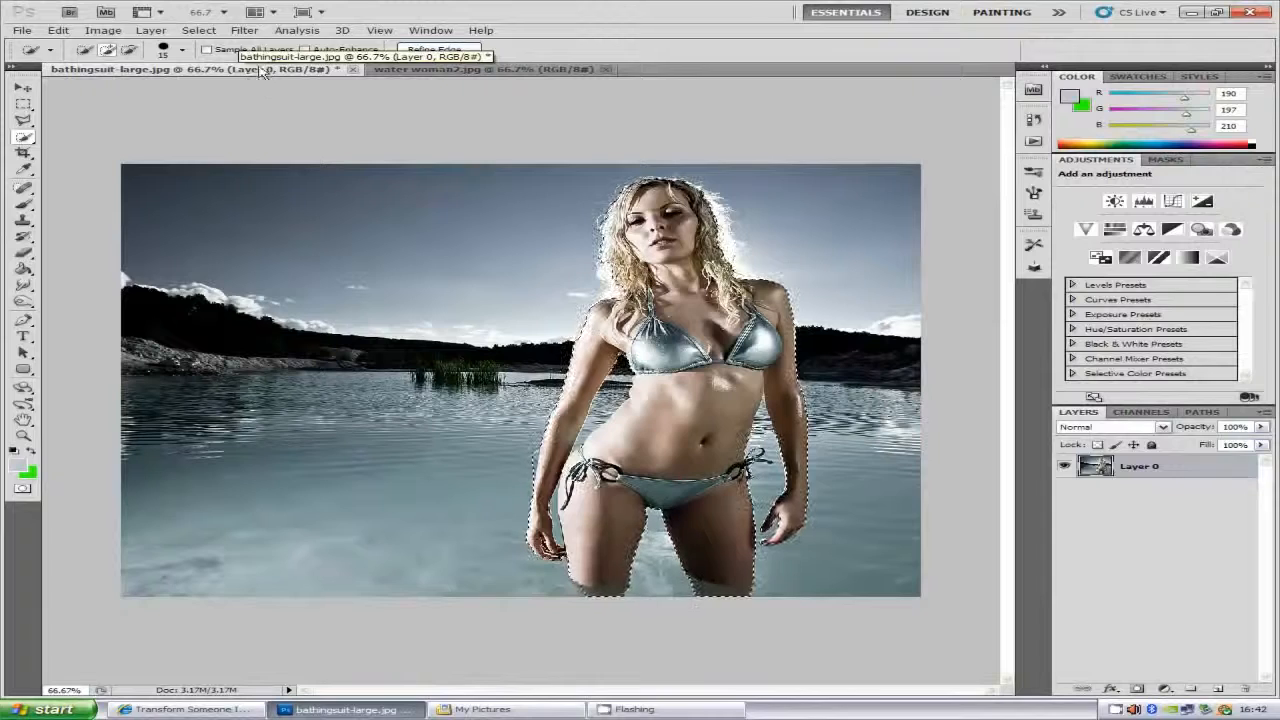
left_click(130, 52)
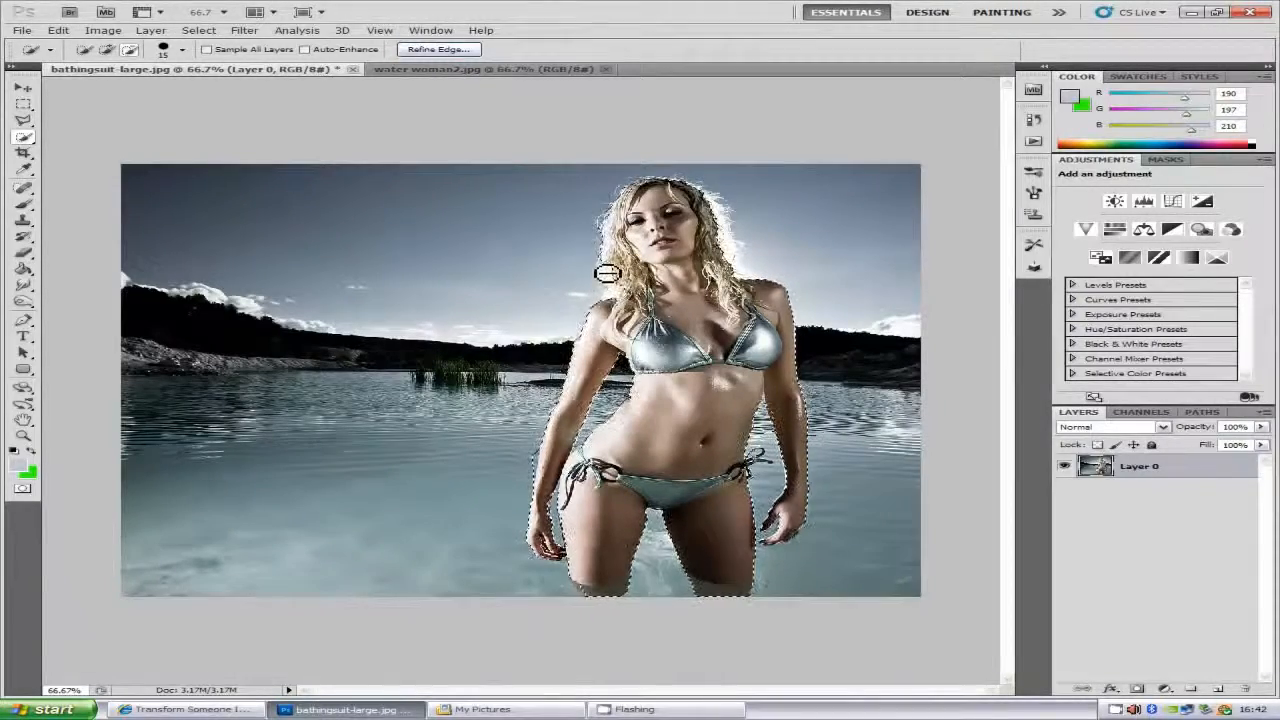
- Check the selection edge around the hair and arms, and copy the selected woman onto her own layer with Layer via Copy
scroll(607, 273, "up", 5)
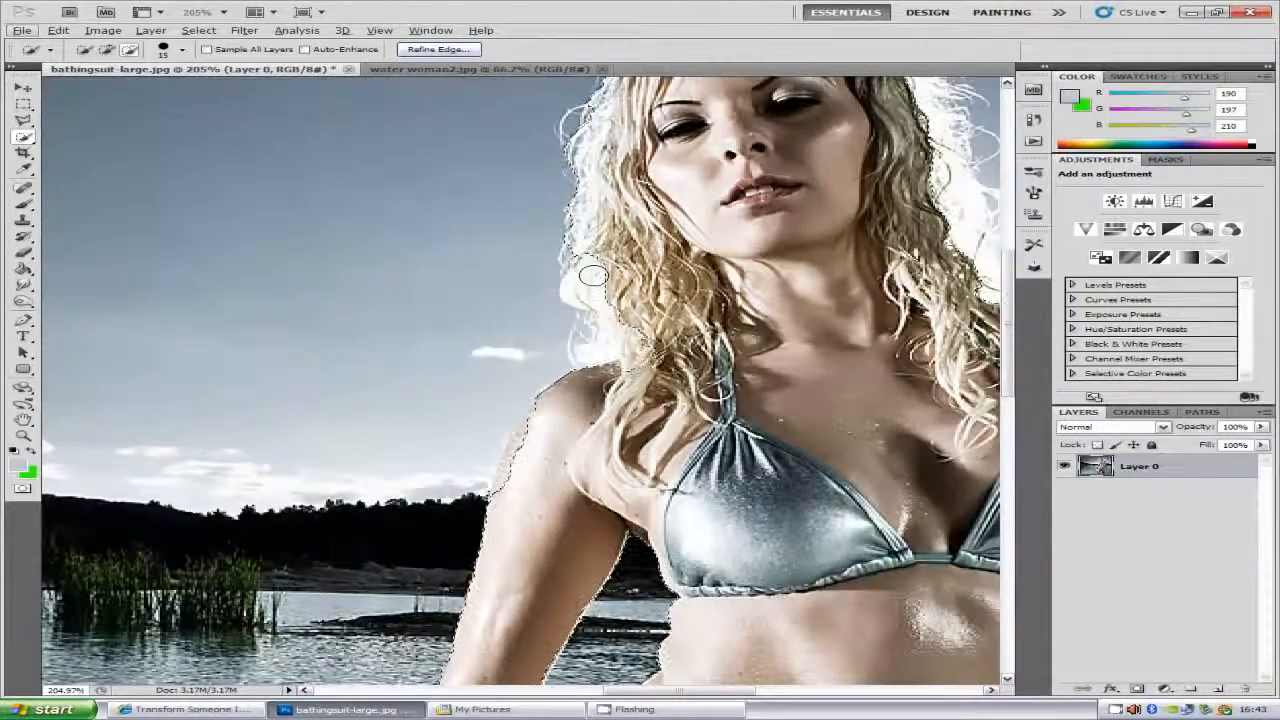
scroll(600, 290, "down", 2)
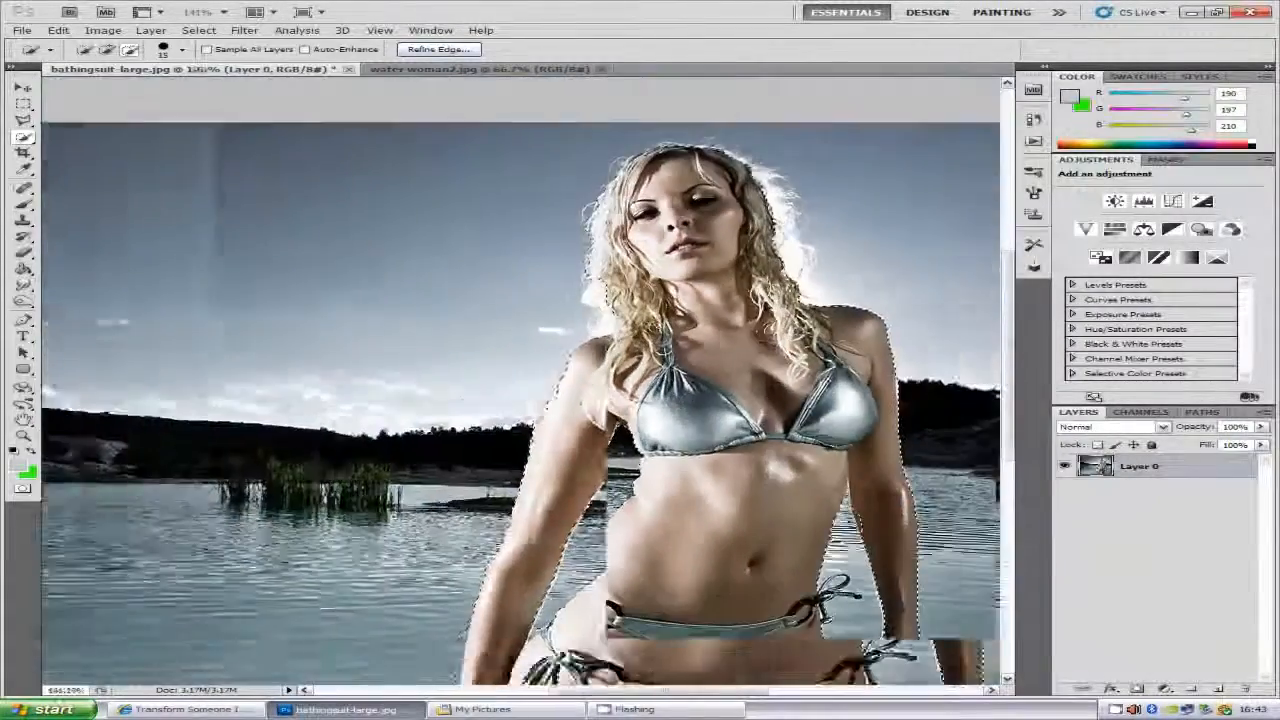
scroll(600, 290, "down", 3)
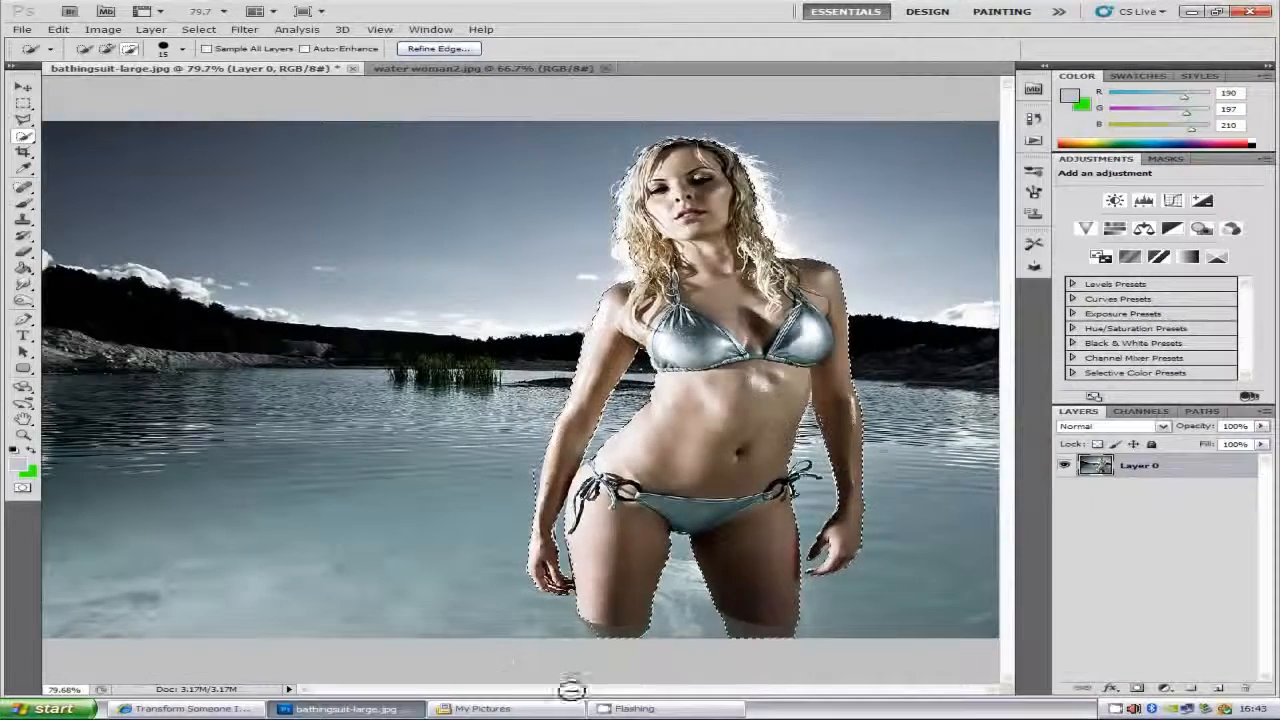
scroll(840, 480, "down", 1)
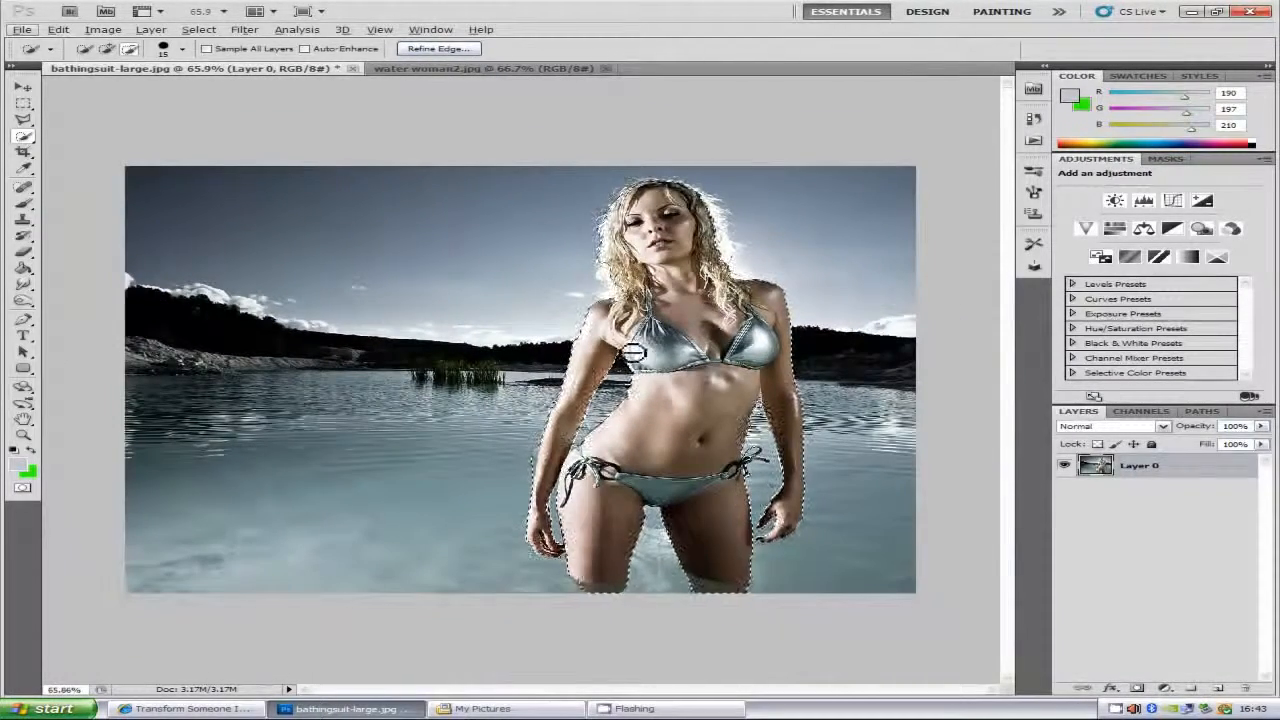
right_click(686, 313)
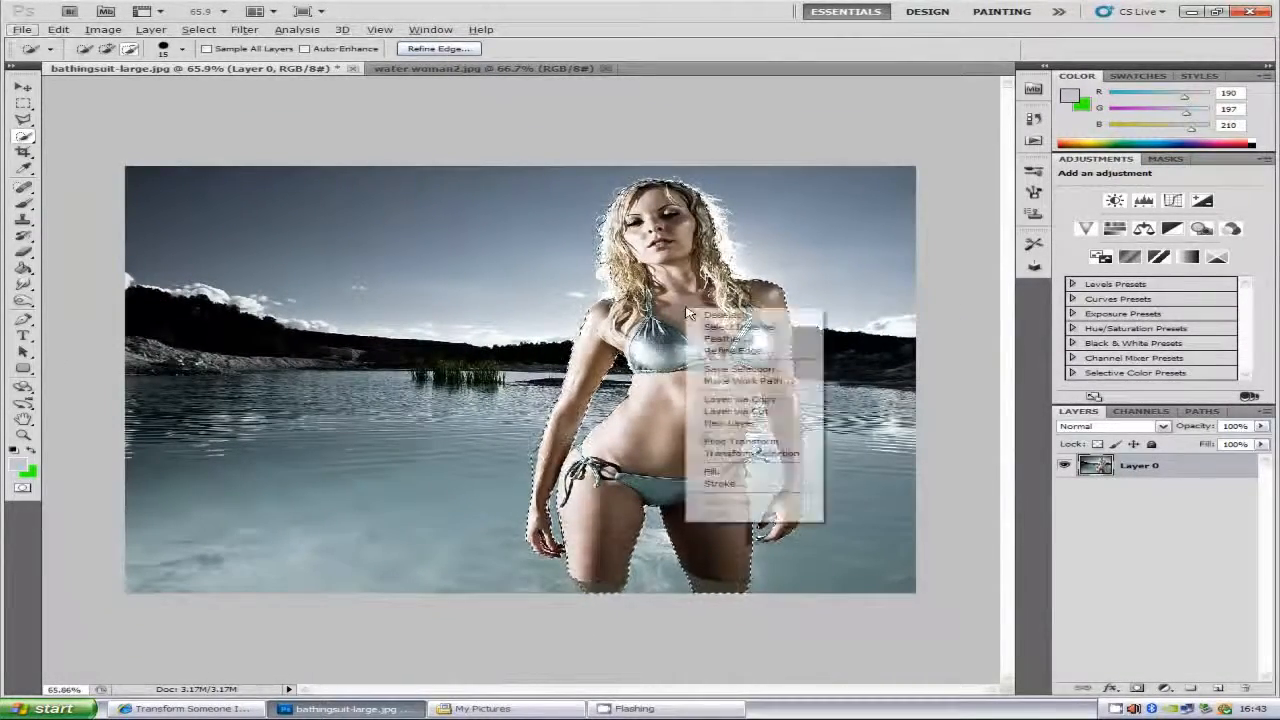
left_click(742, 399)
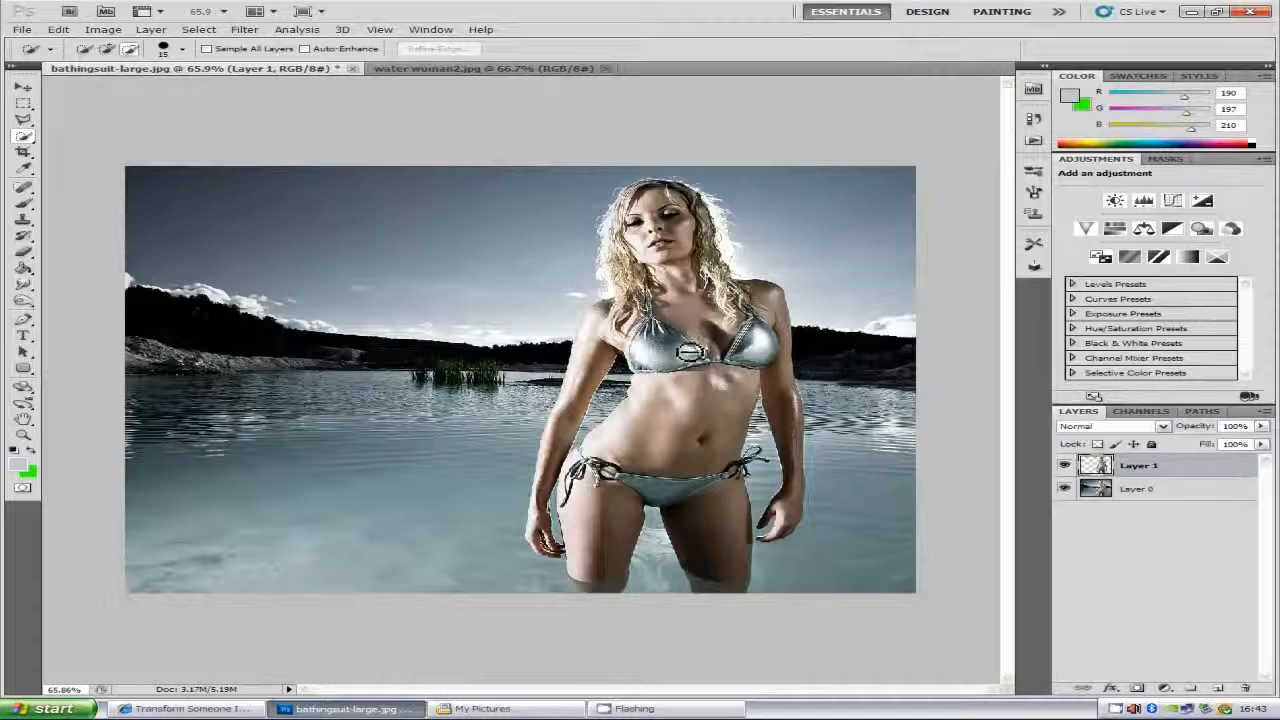
- Apply the Plastic Wrap filter to the woman's layer with Highlight Strength 20, Detail 8 and Smoothness 6
left_click(244, 30)
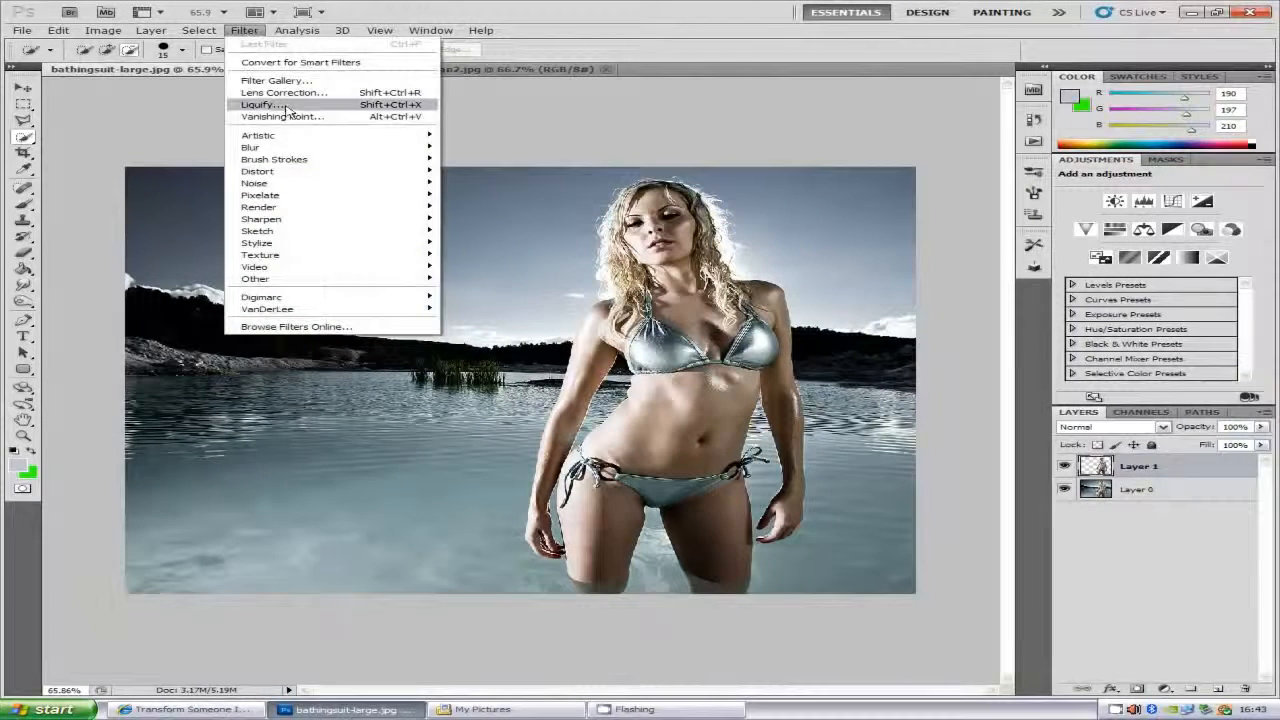
mouse_move(289, 135)
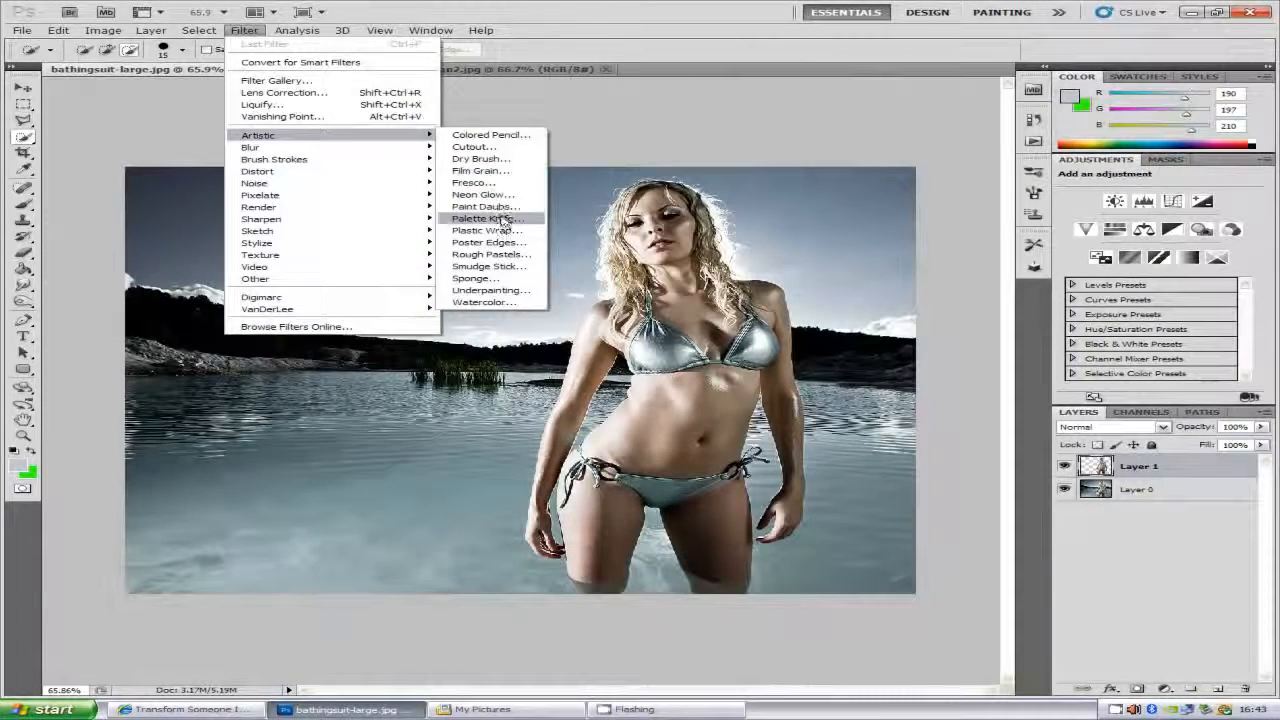
left_click(465, 230)
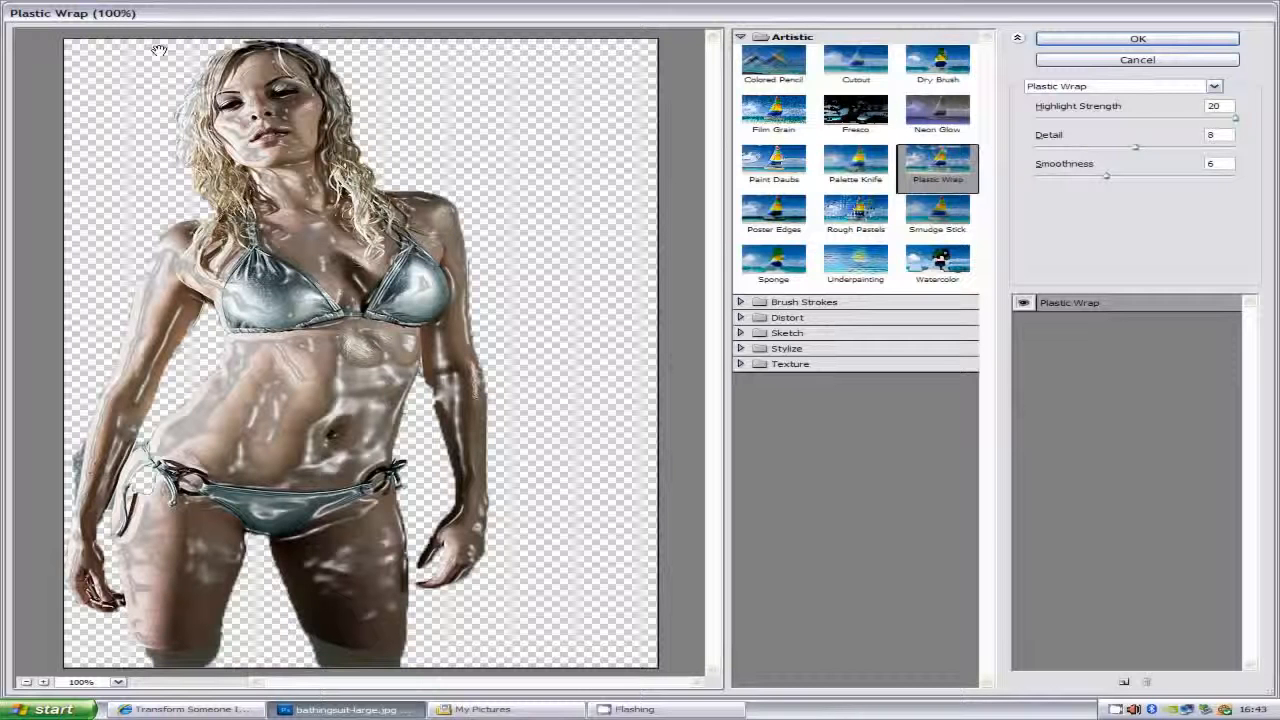
left_click(1137, 38)
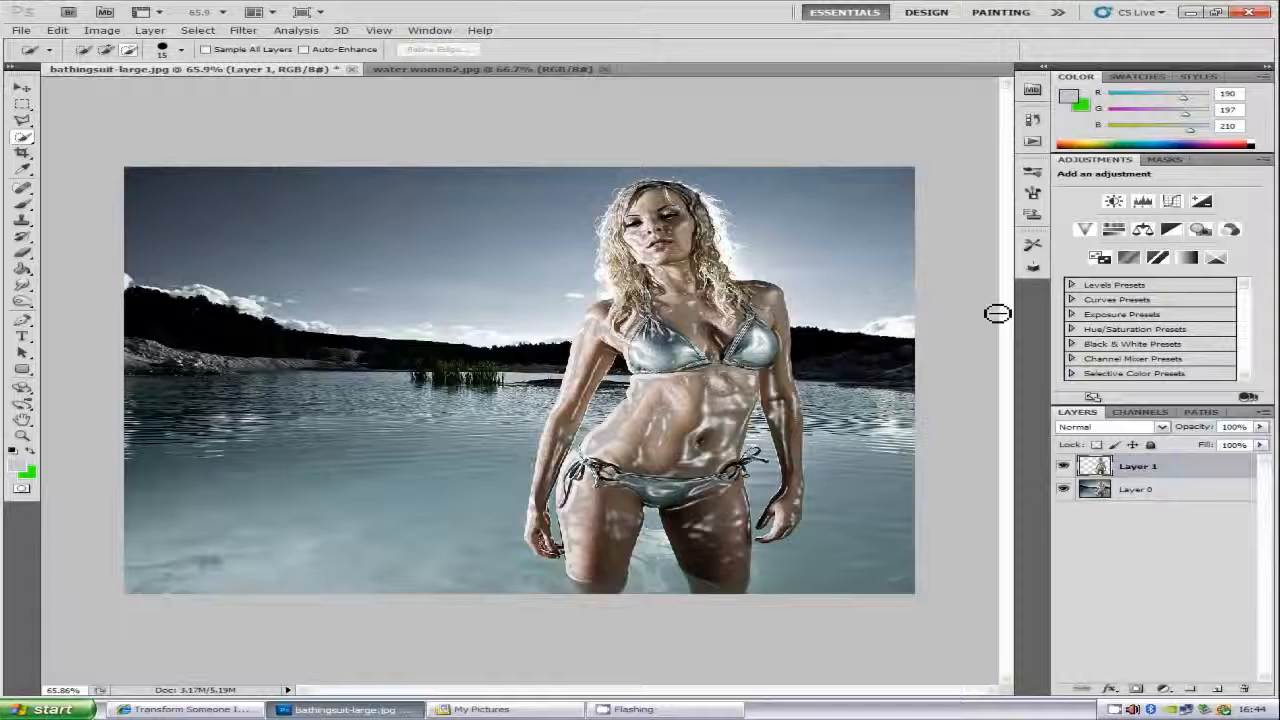
- Desaturate the woman's layer to greyscale and keep that layer selected
key("ctrl+shift+u")
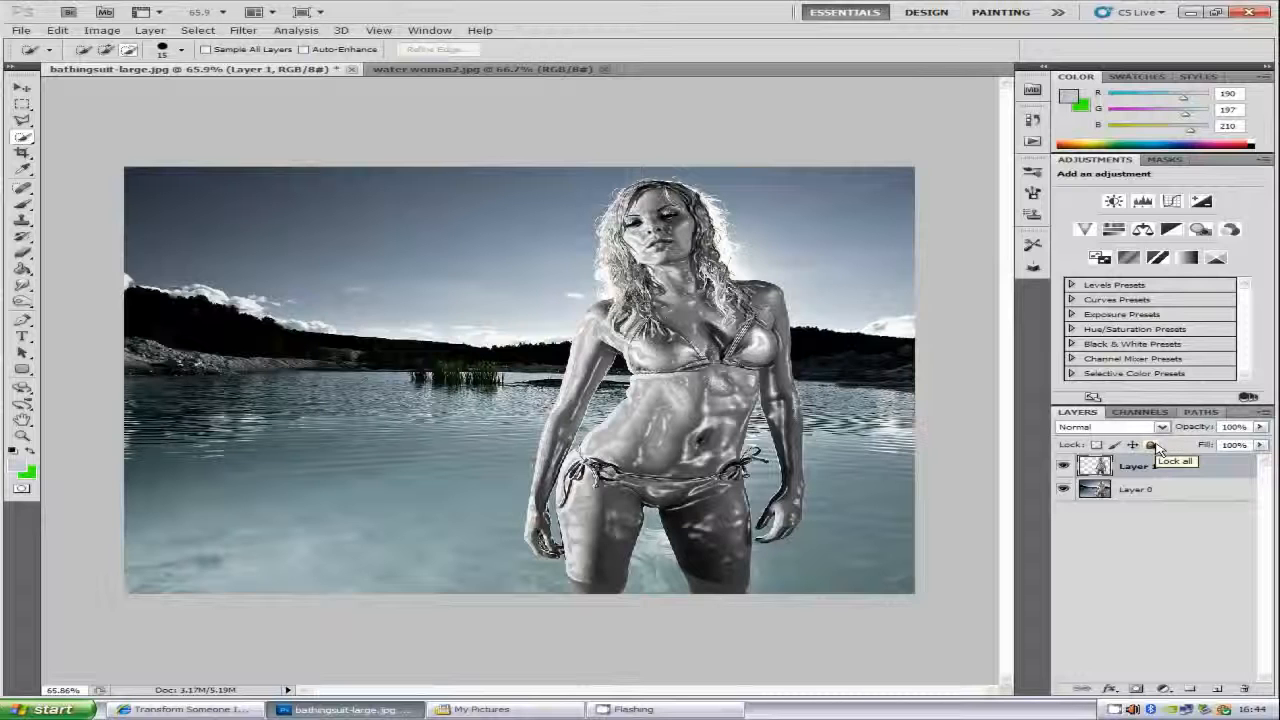
left_click(1147, 491)
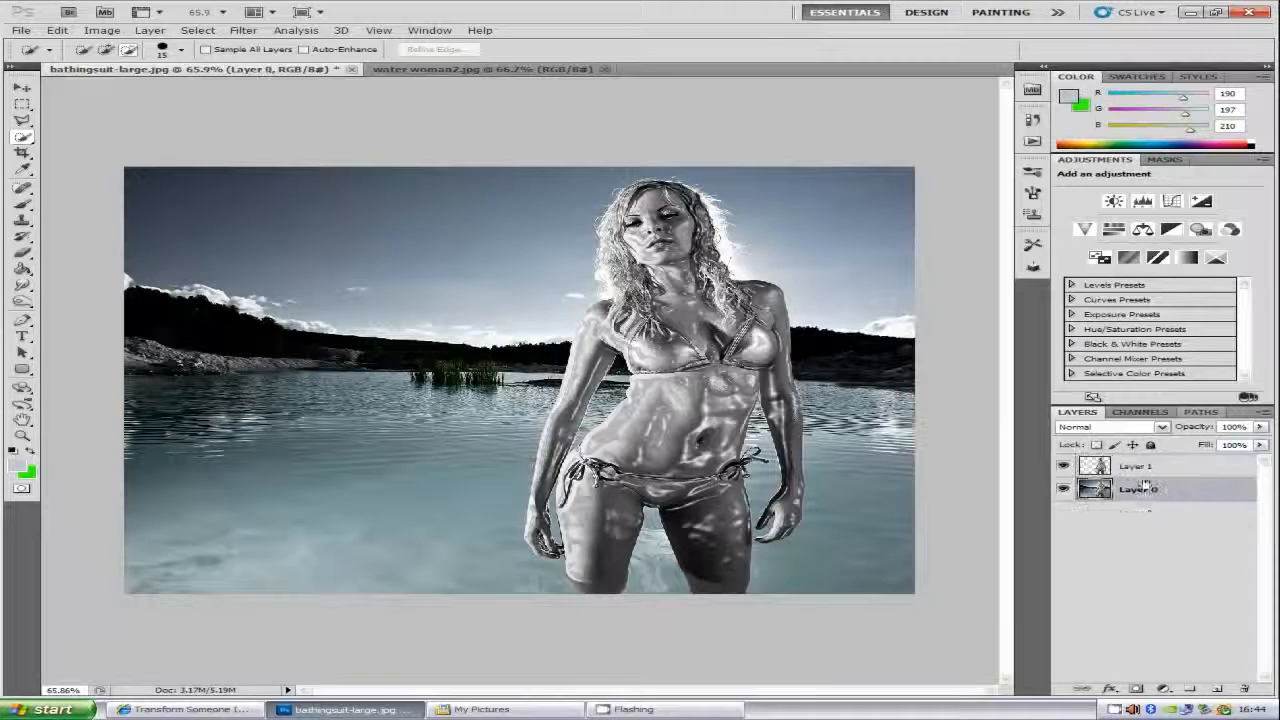
left_click(1149, 467)
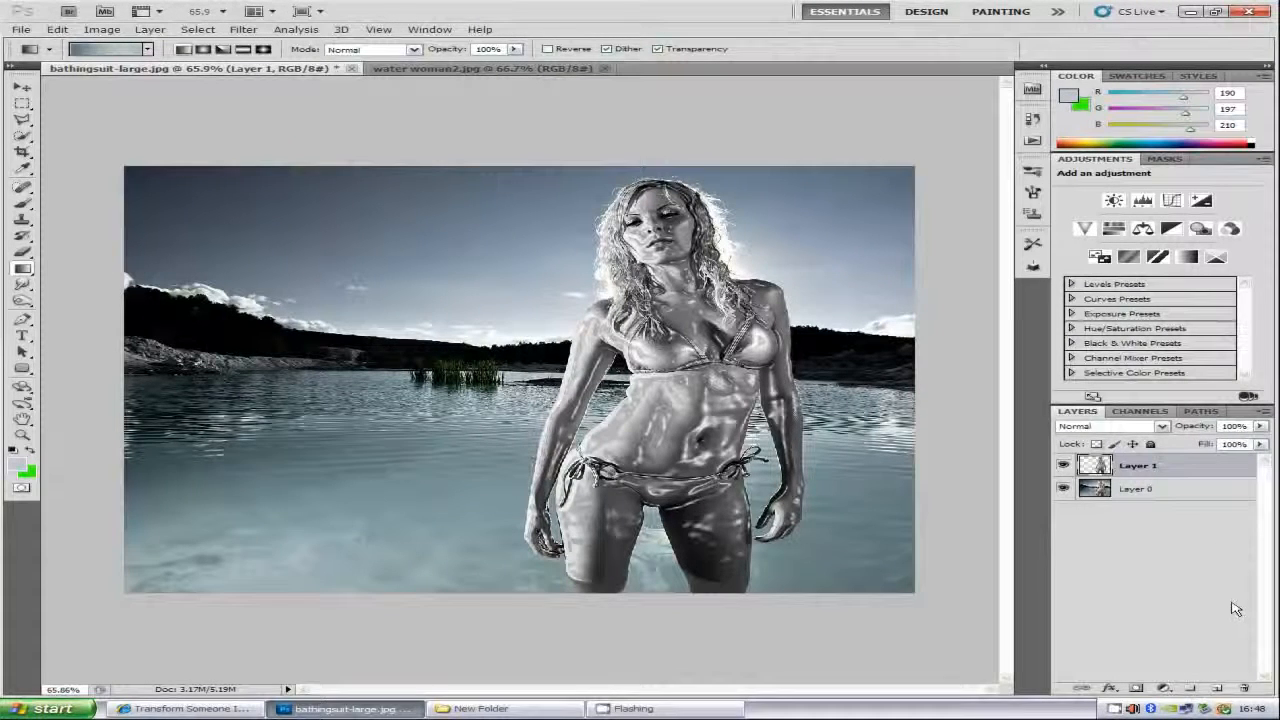
- Add a new layer above the woman's layer and set up the Gradient tool with the custom four-stop solid blue-grey gradient
left_click(1222, 690)
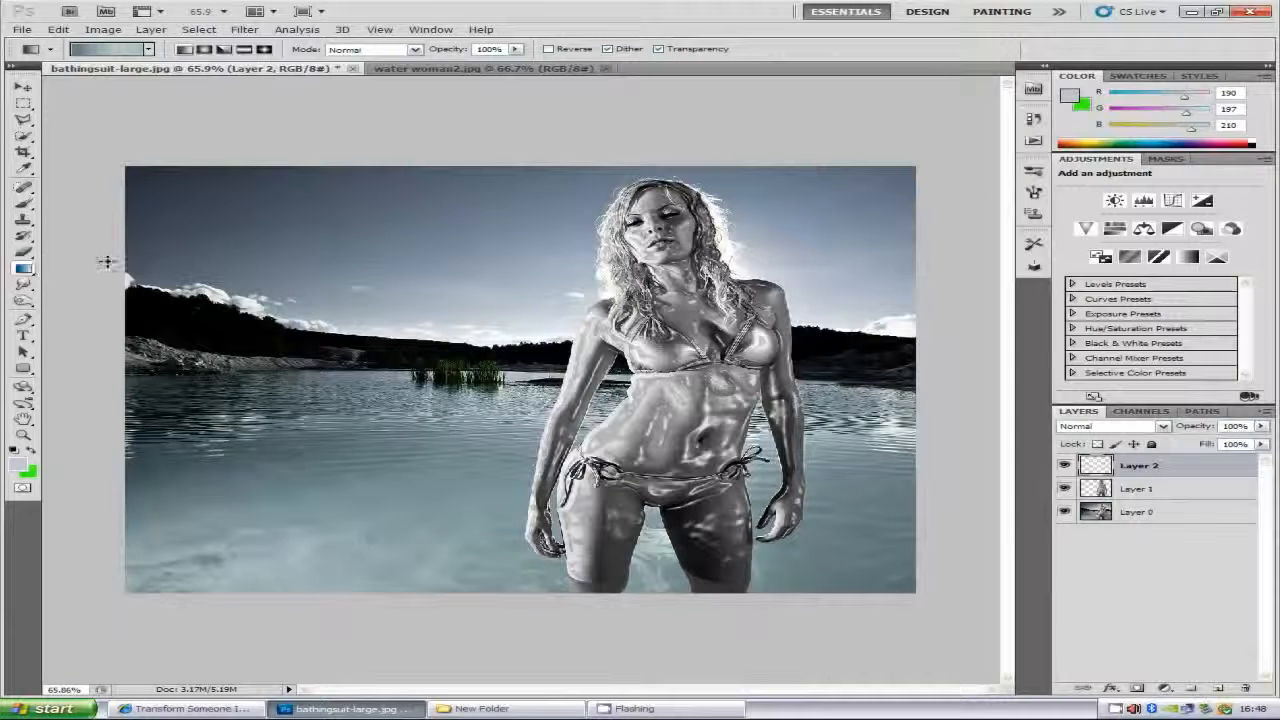
left_click(22, 272)
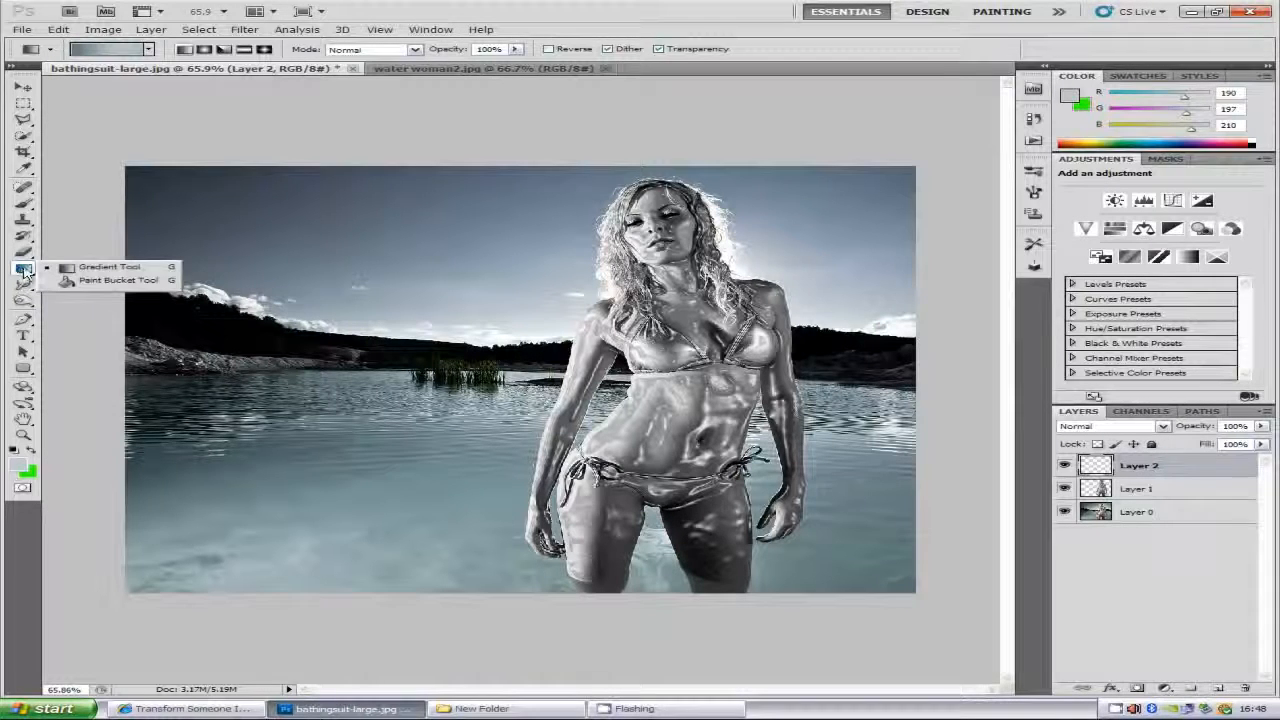
left_click(105, 267)
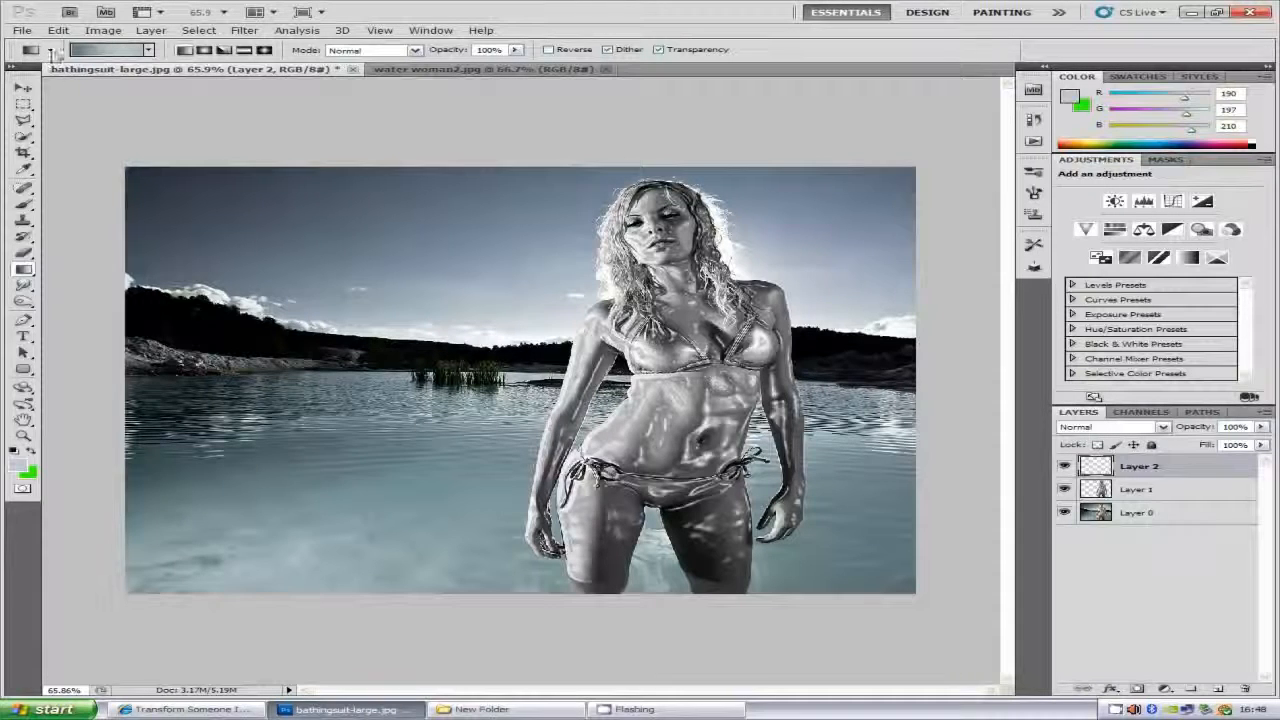
left_click(112, 52)
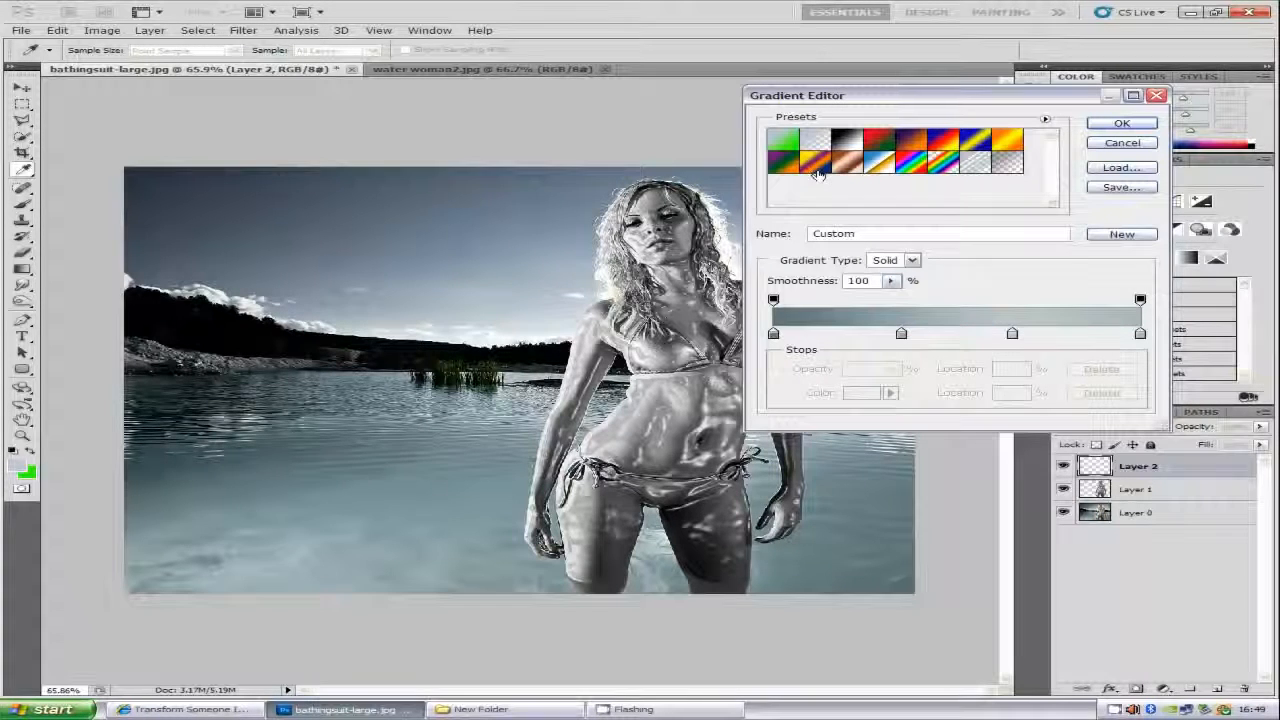
left_click(773, 335)
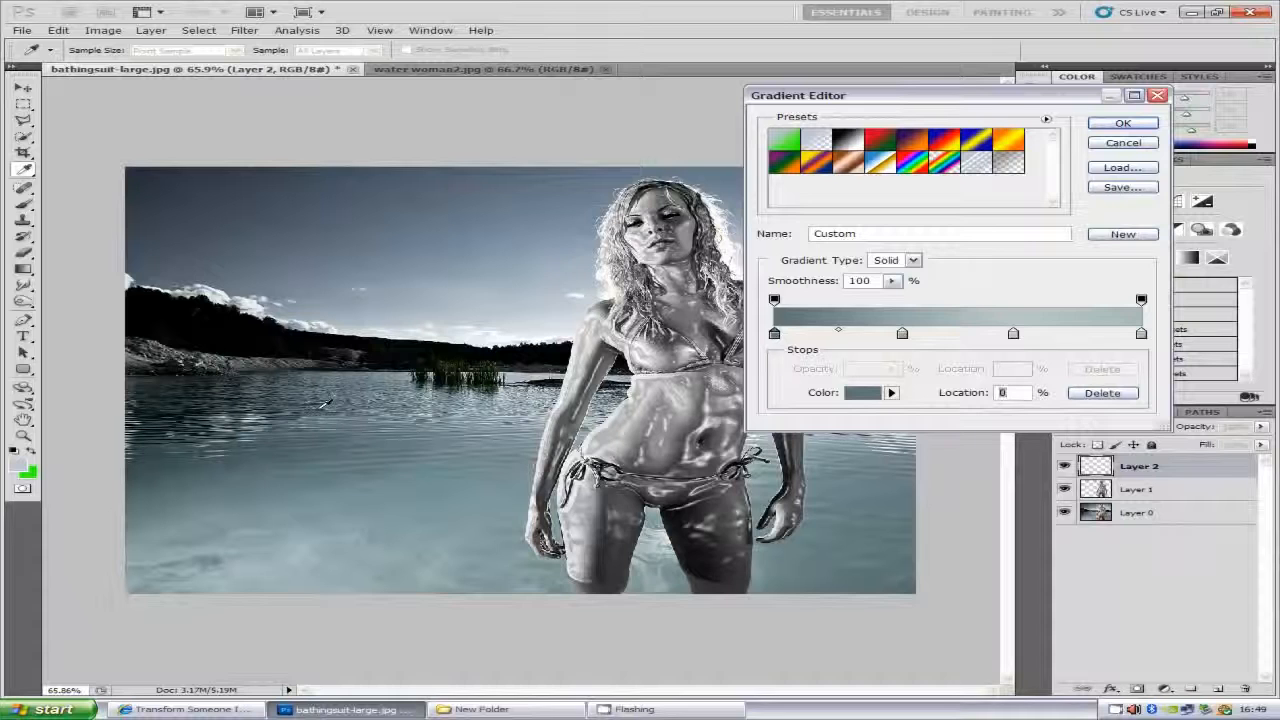
left_click(1122, 124)
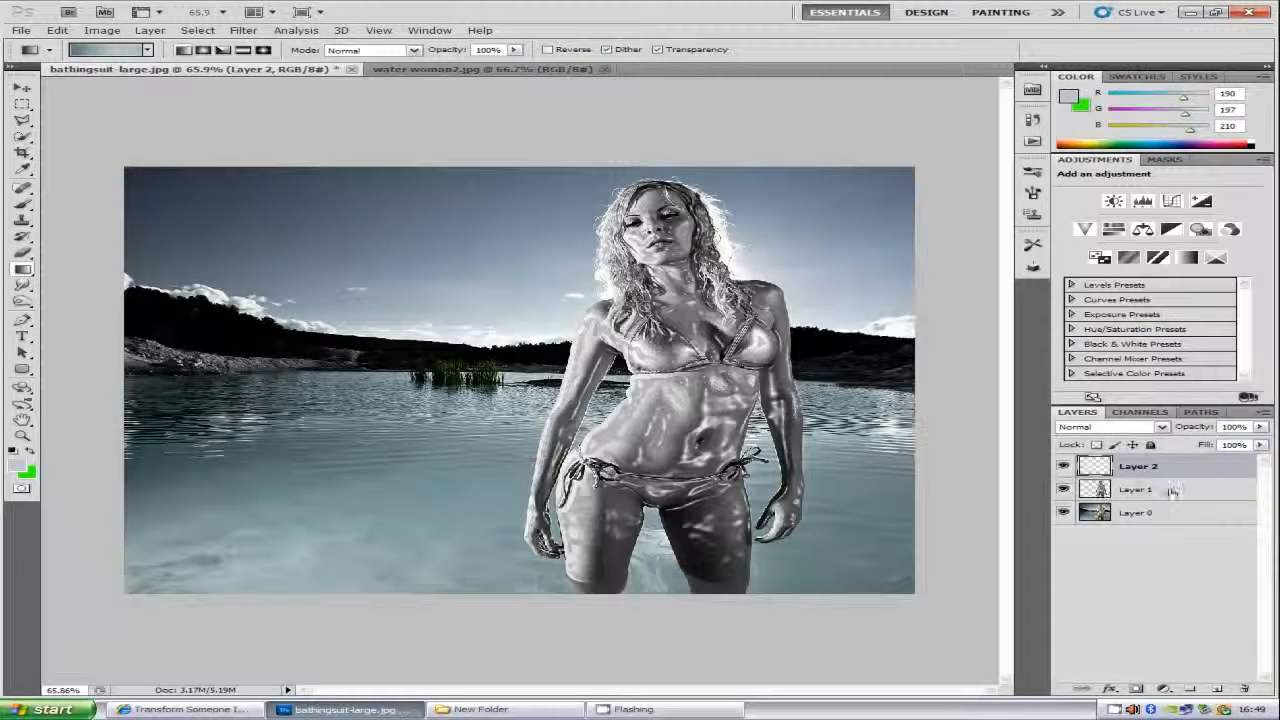
- Fill the woman's outline on the new layer with the gradient running from her hips up to her neck, and hide that layer
left_click(1097, 490, "ctrl")
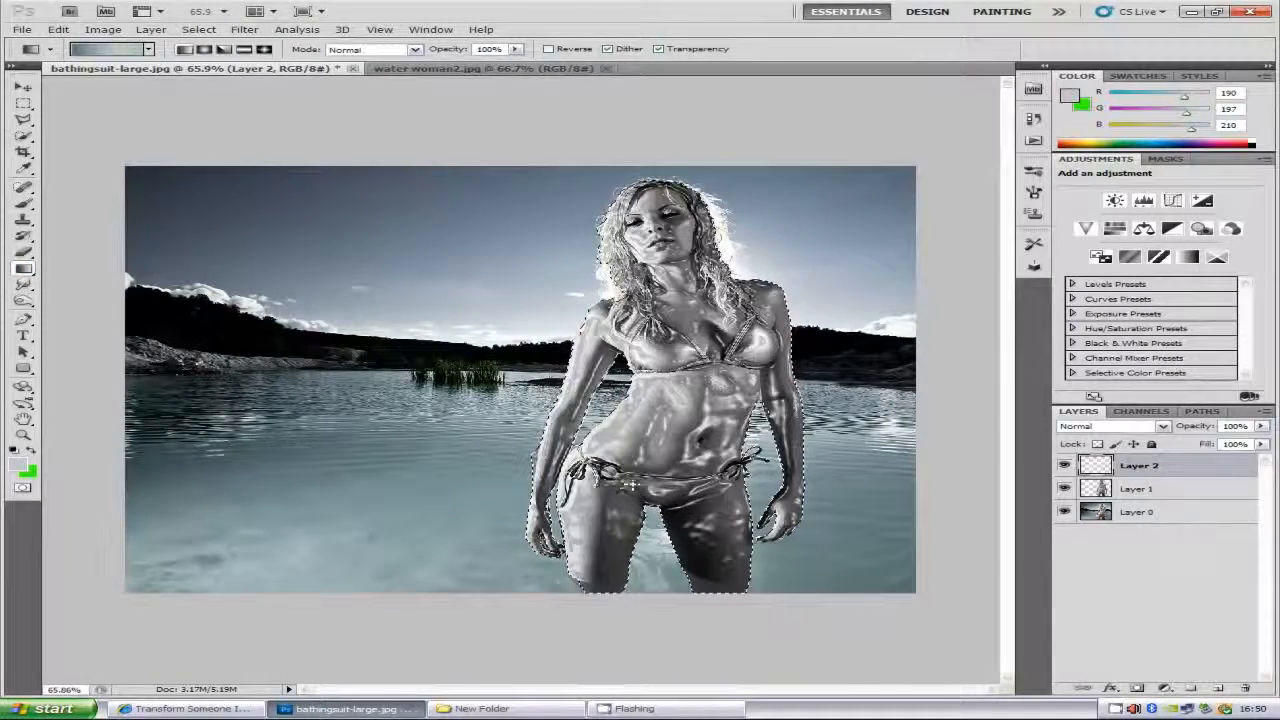
left_click_drag(630, 484, 686, 251)
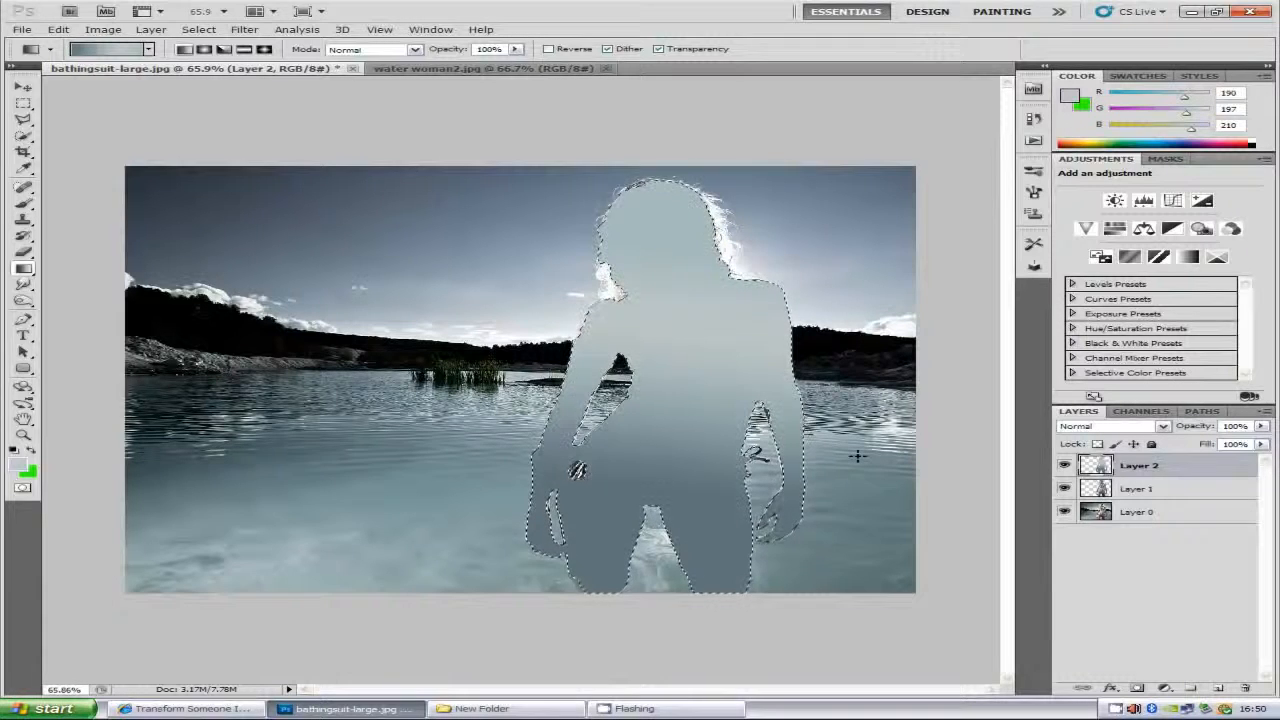
key("ctrl+d")
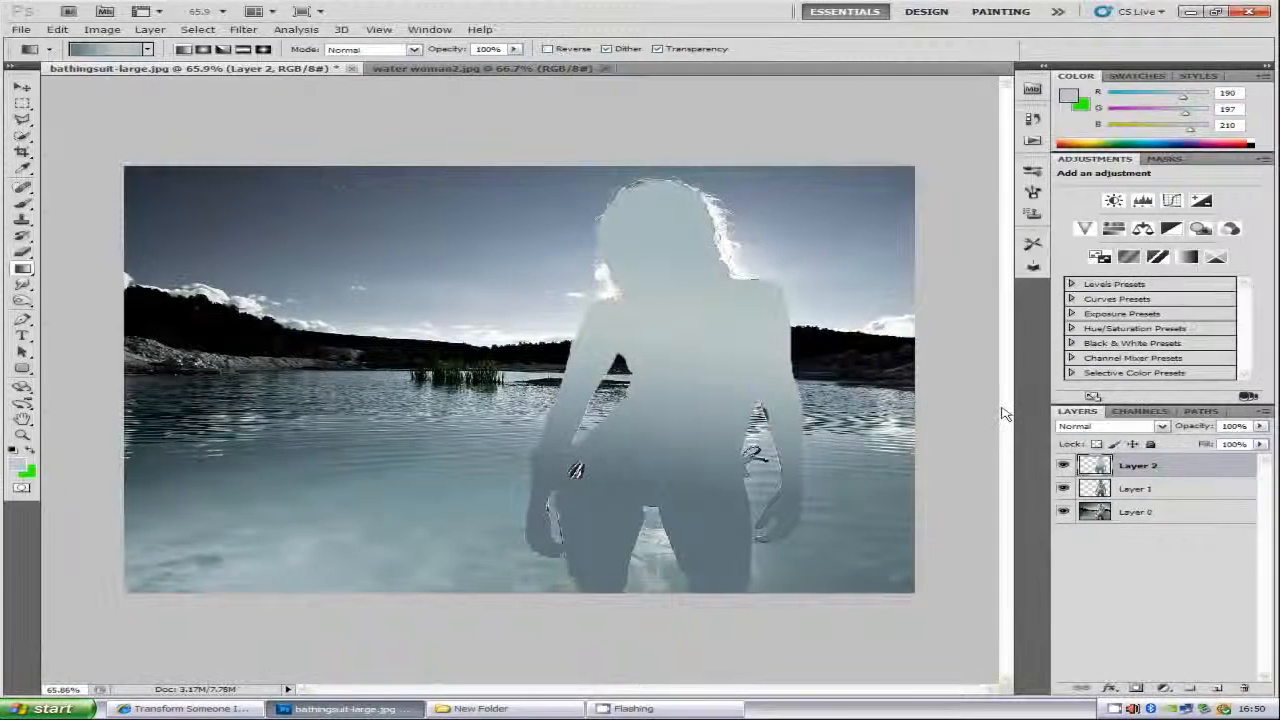
left_click(1064, 467)
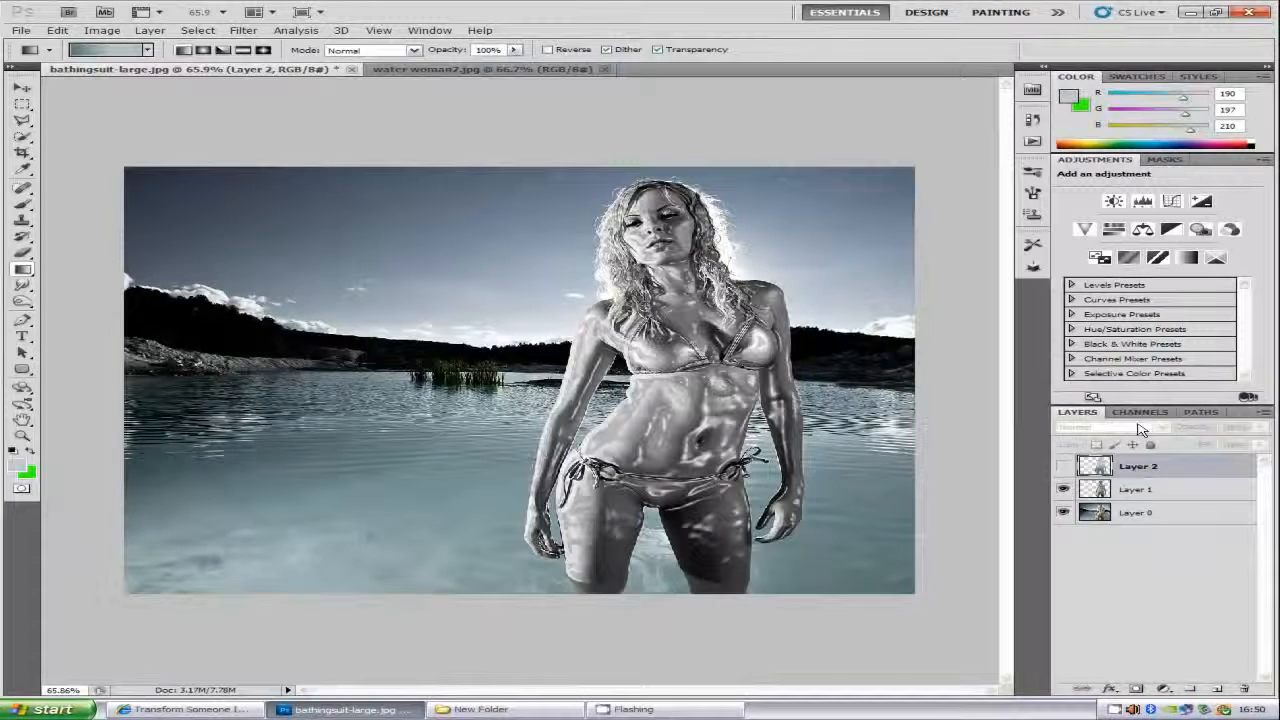
- Find splash1-large in the New Folder pictures folder and open it as a separate document in Photoshop
left_click(497, 709)
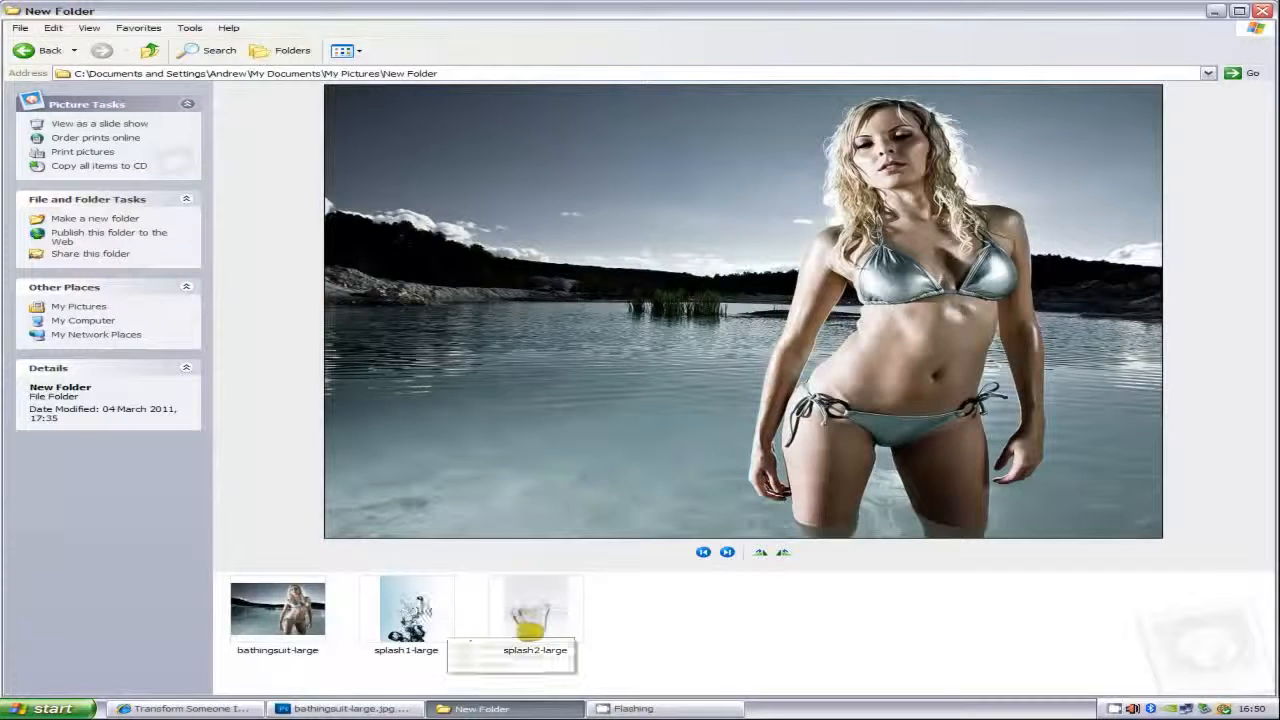
left_click(404, 612)
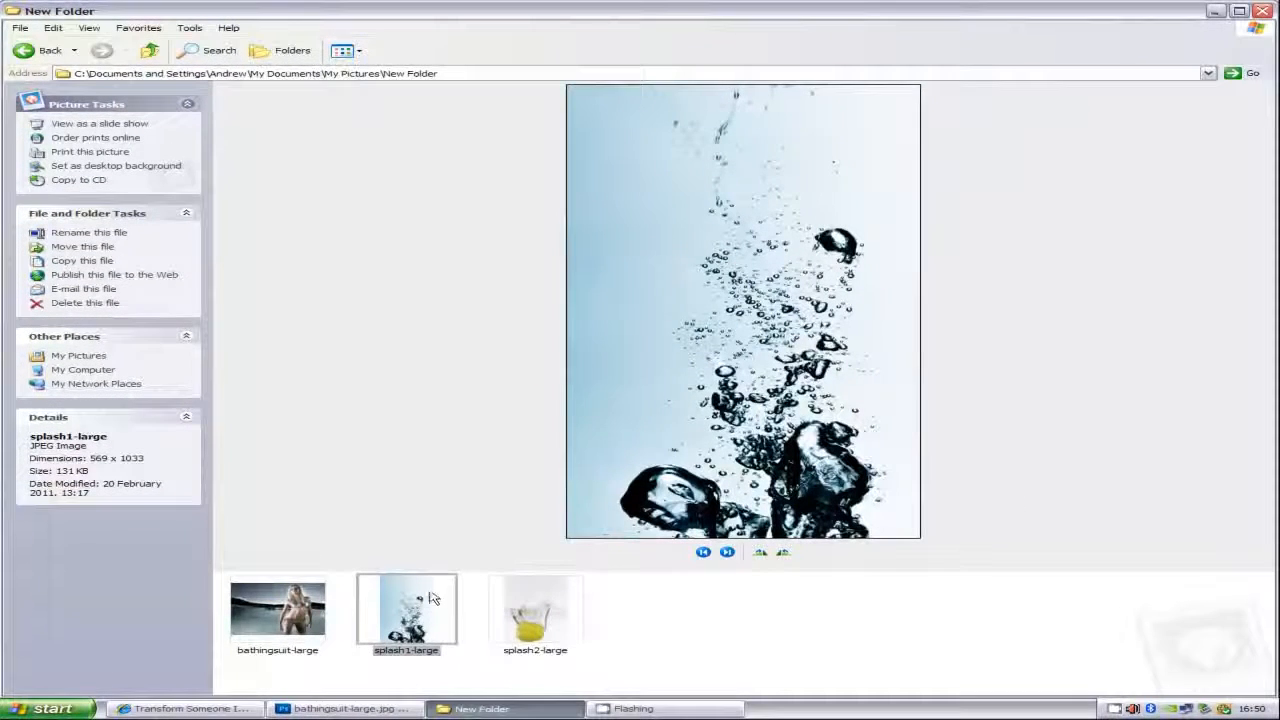
left_click(355, 711)
left_click_drag(356, 716, 675, 71)
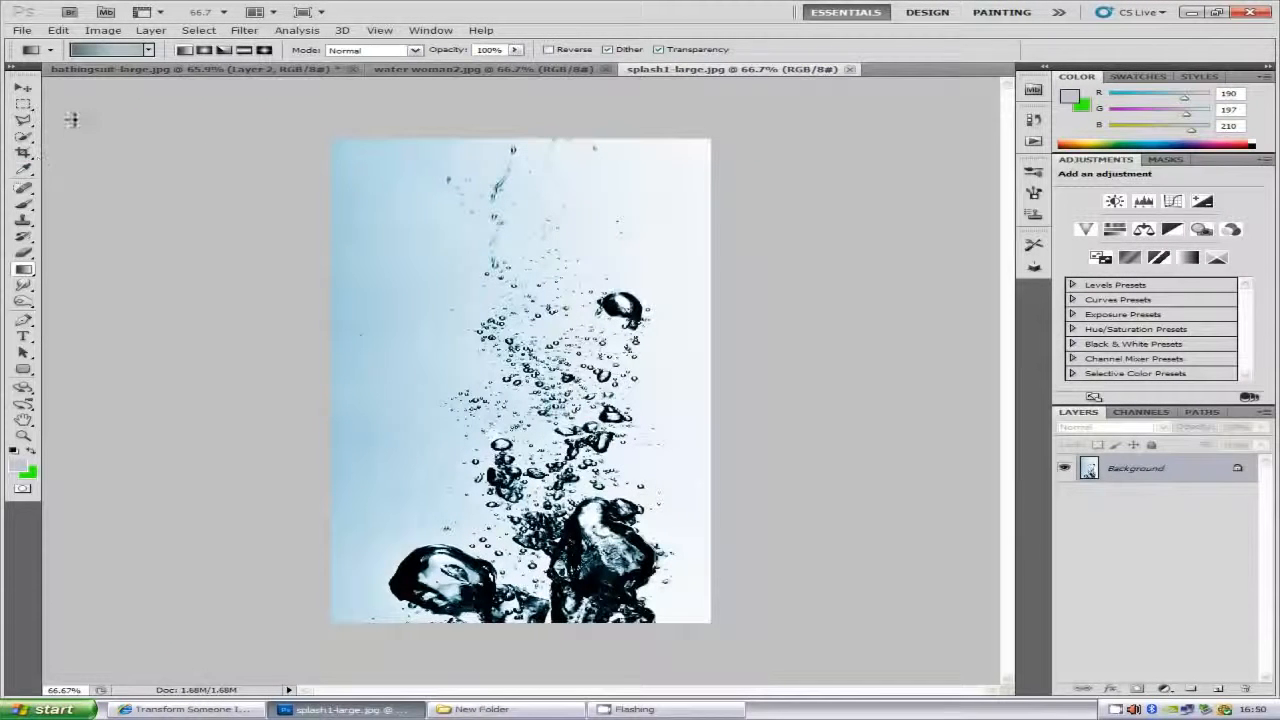
- Select a full-width band of small bubbles across the middle of splash1-large and move it into bathingsuit-large over the woman's legs
left_click(24, 105)
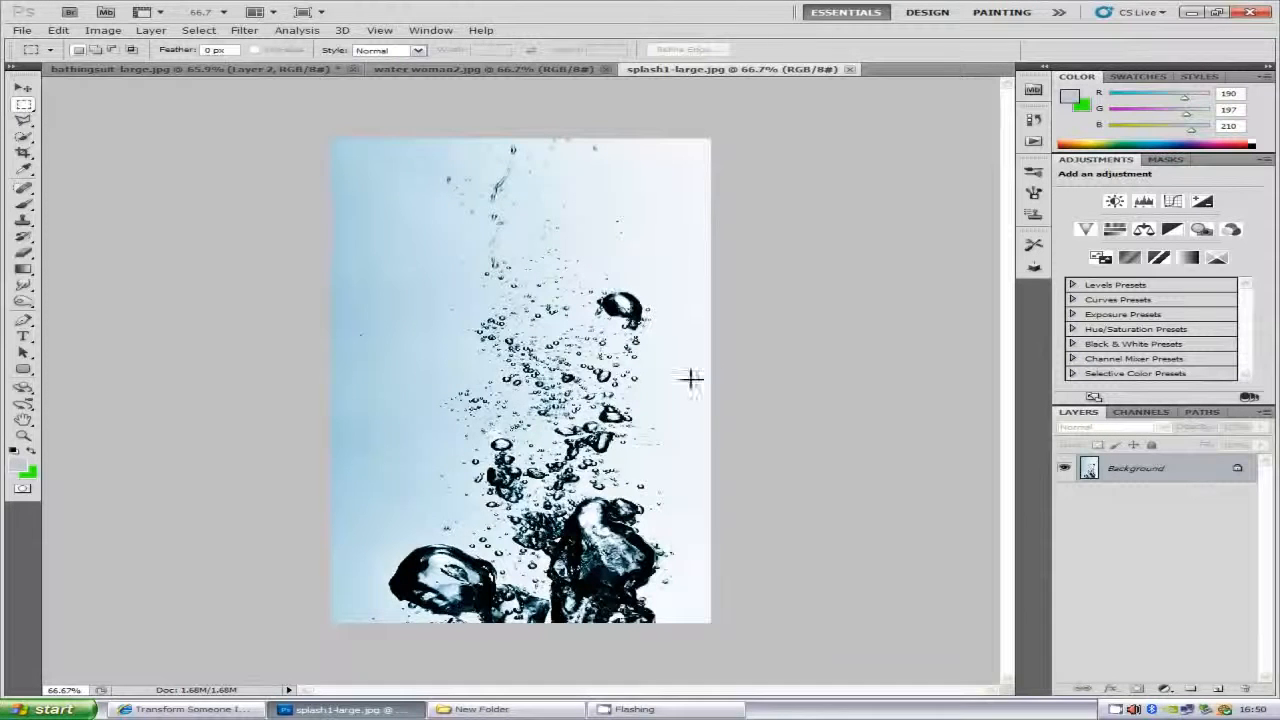
left_click_drag(740, 336, 295, 481)
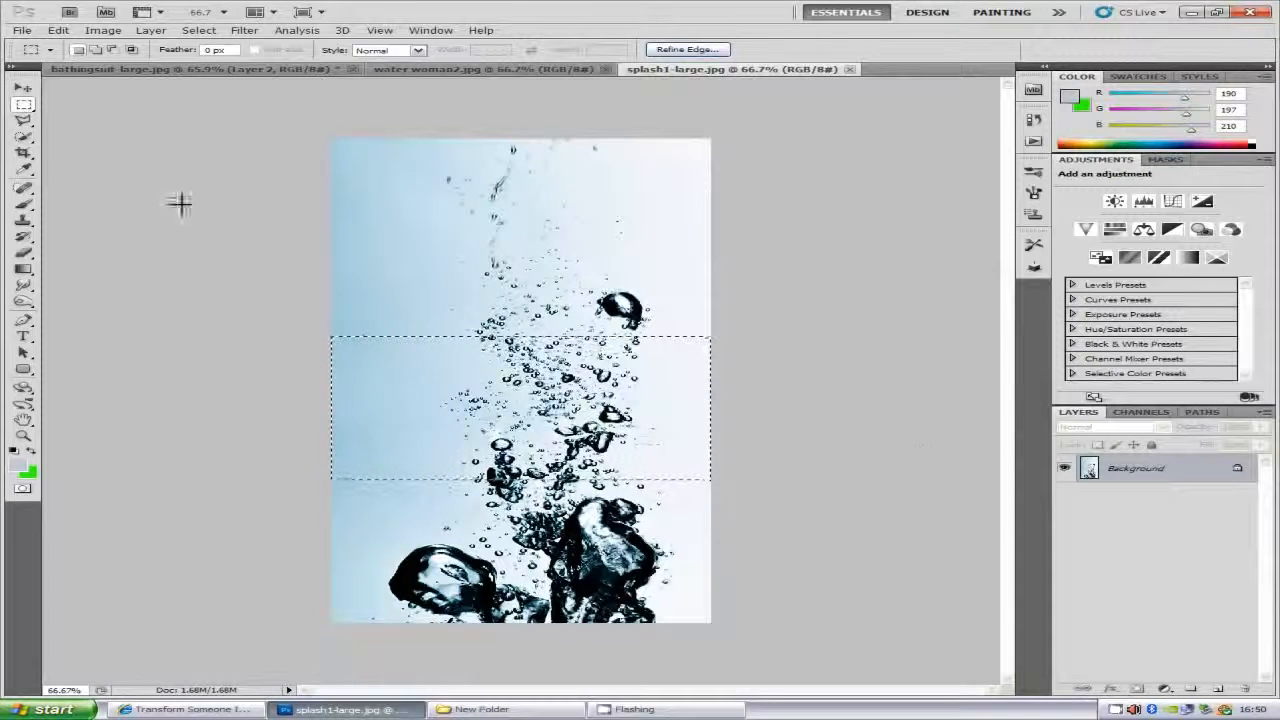
left_click(24, 88)
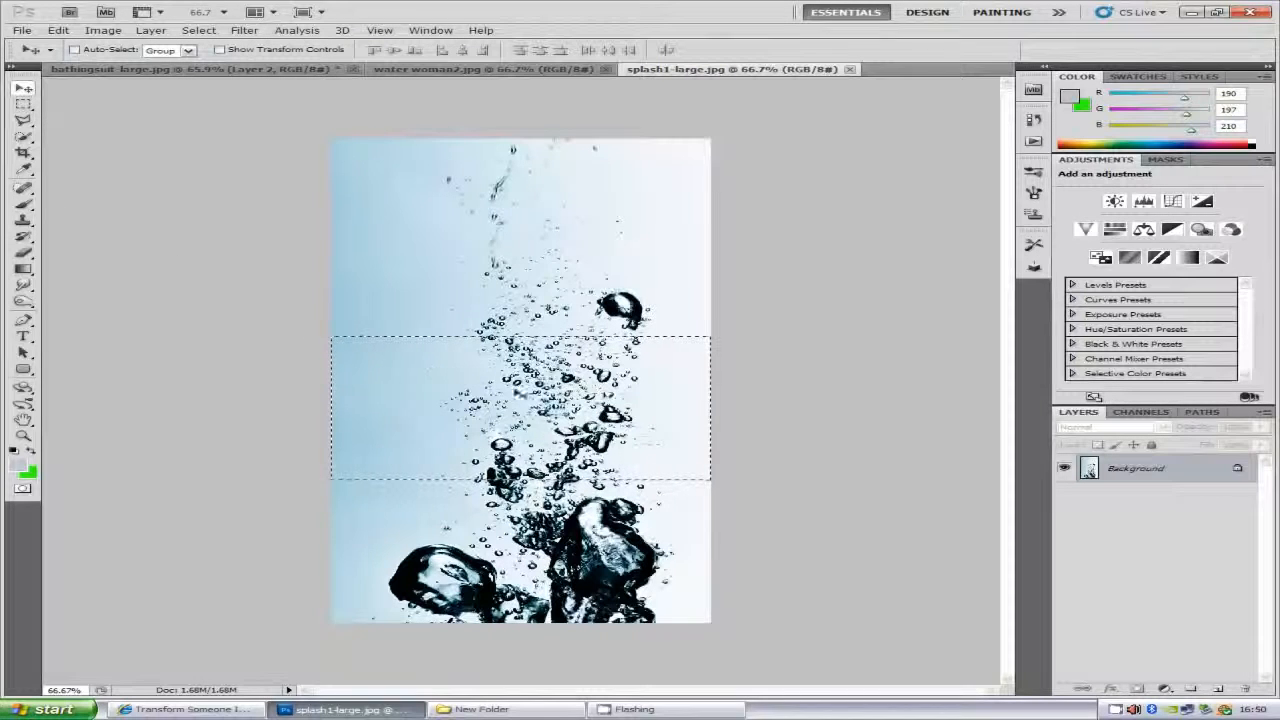
left_click_drag(646, 400, 617, 410)
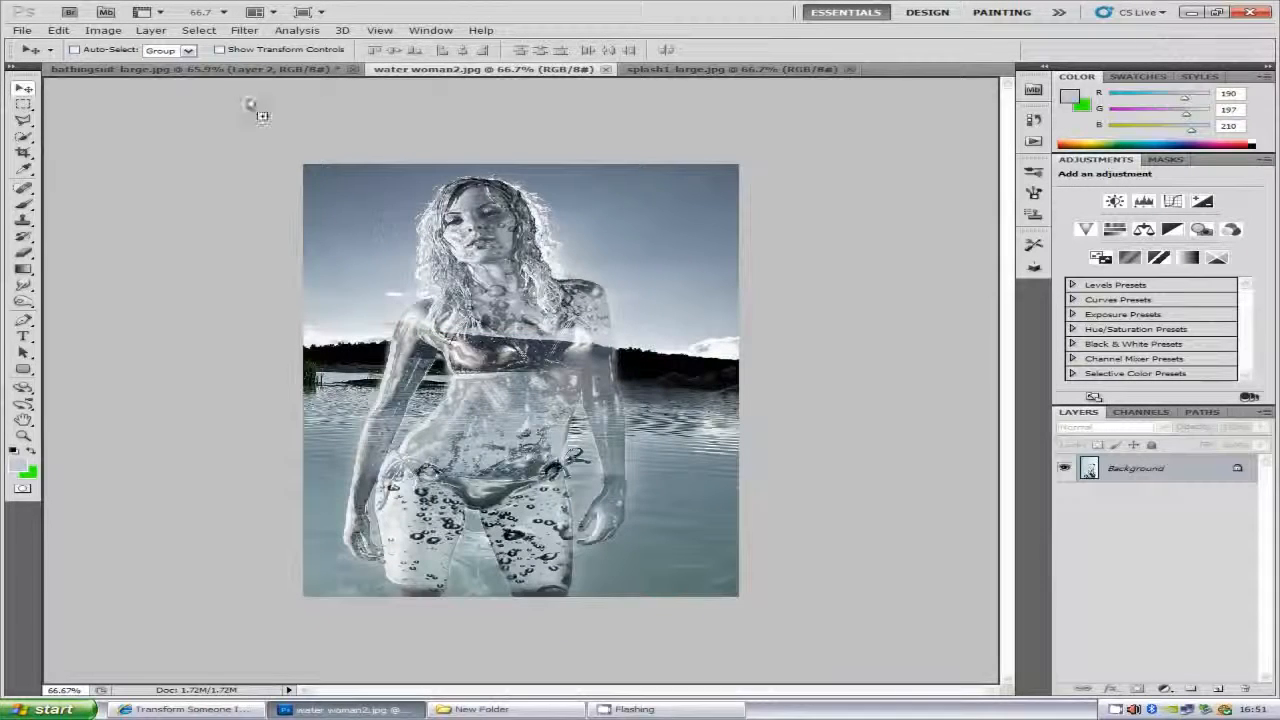
left_click(249, 70)
left_click_drag(786, 403, 672, 521)
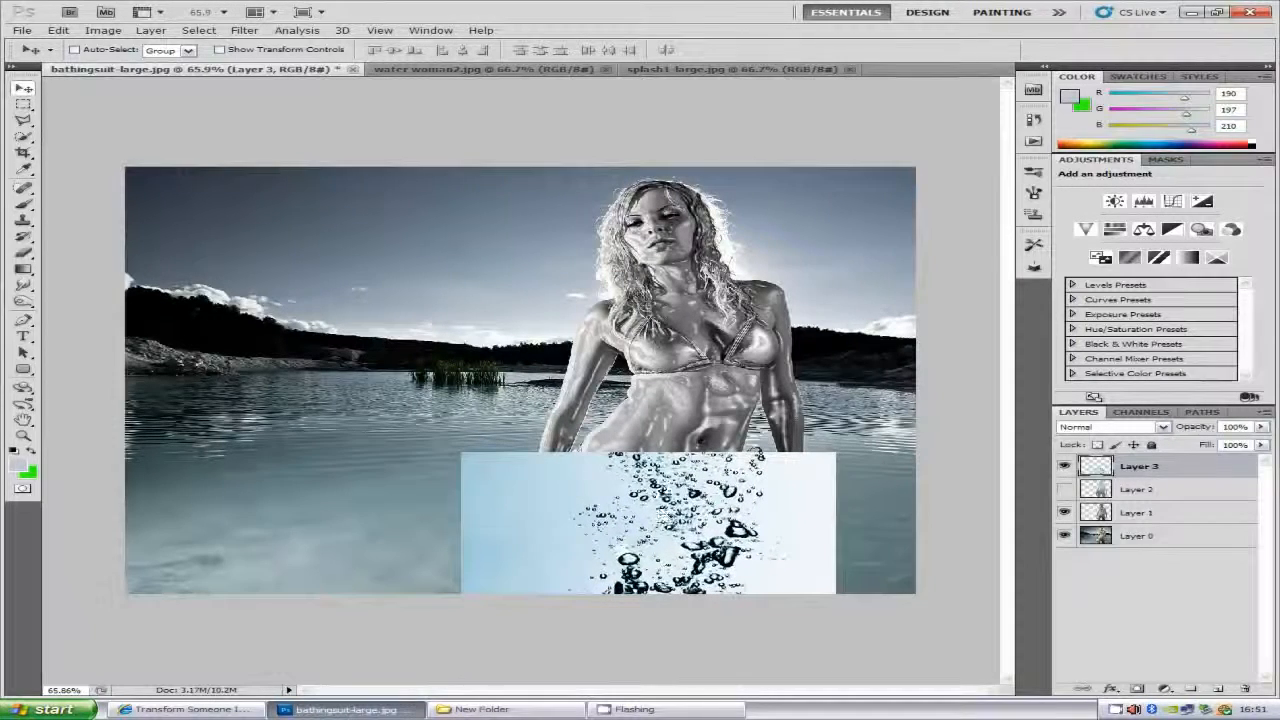
- Lower the bubble layer's opacity to 54% and scale it to about 109% width and 123% height over the hips and legs
left_click(1260, 427)
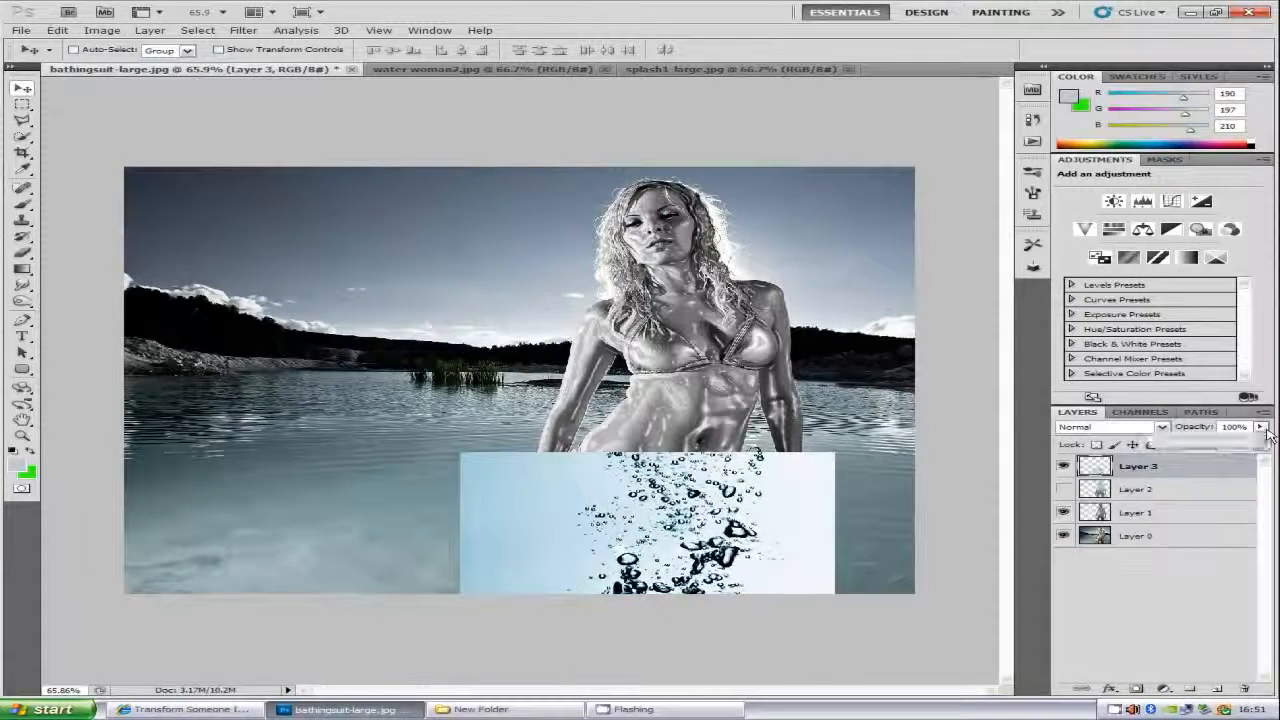
left_click_drag(1262, 446, 1213, 449)
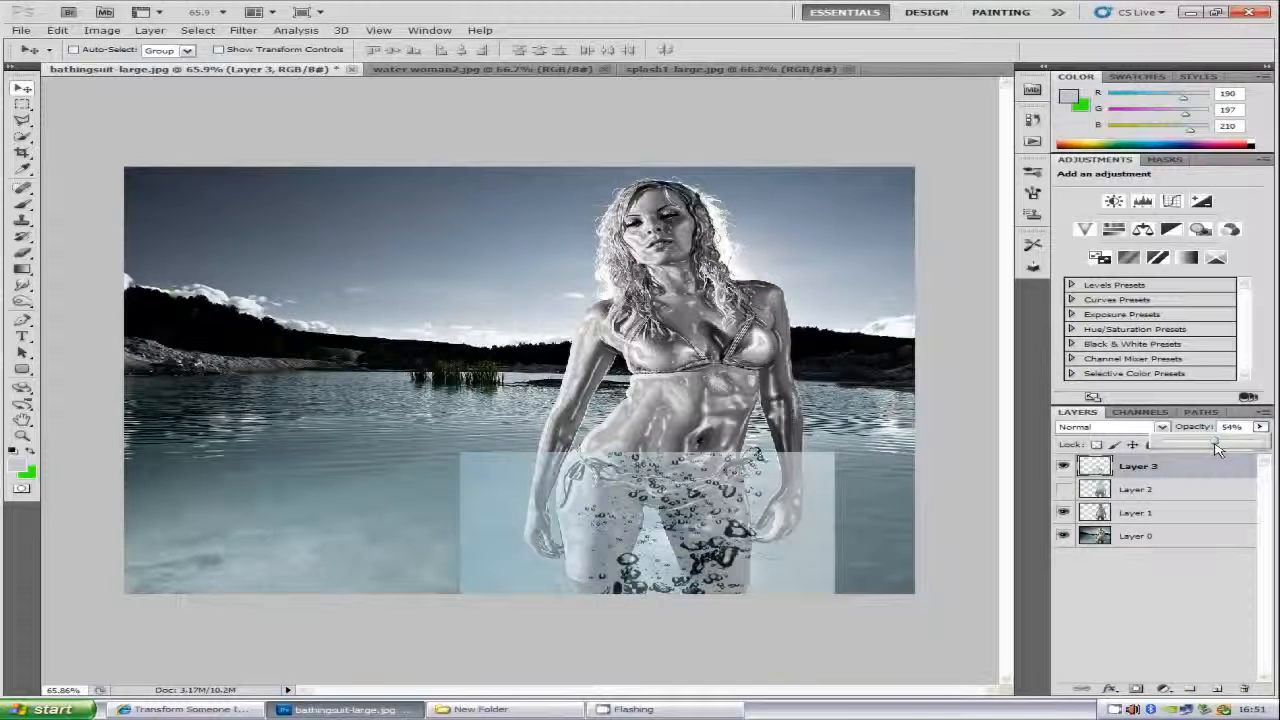
left_click_drag(671, 513, 660, 513)
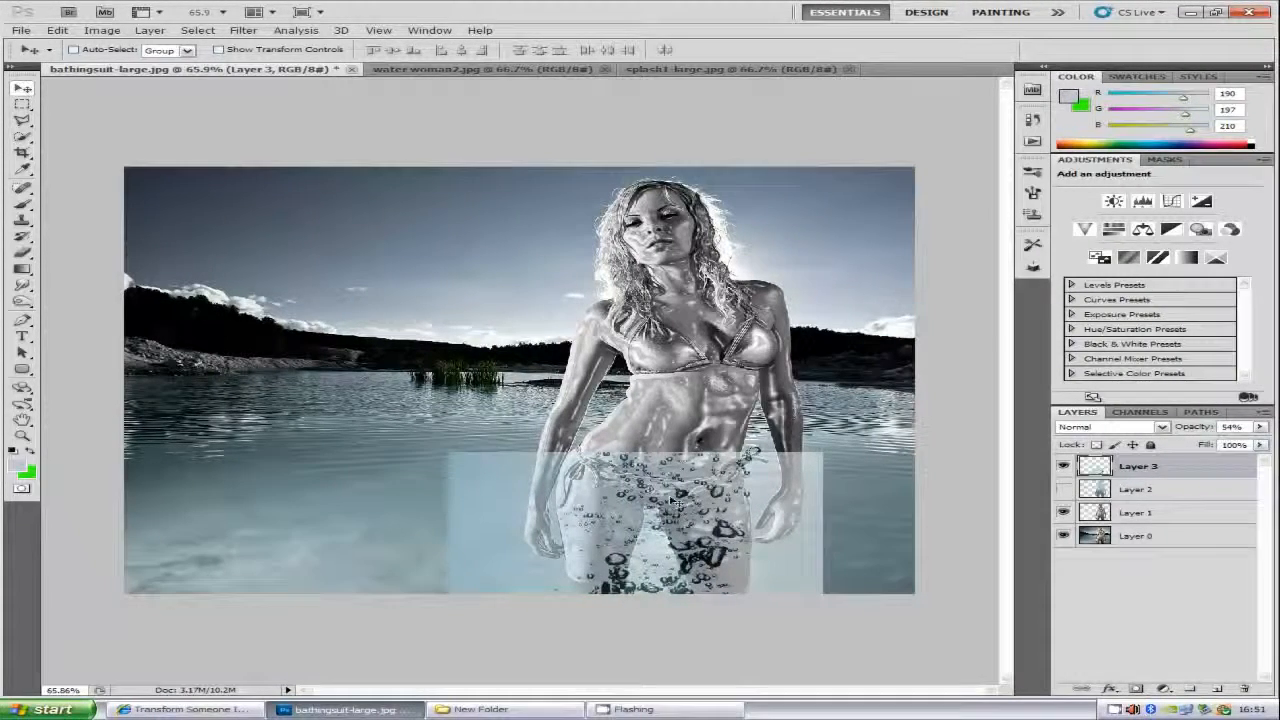
key("ctrl+t")
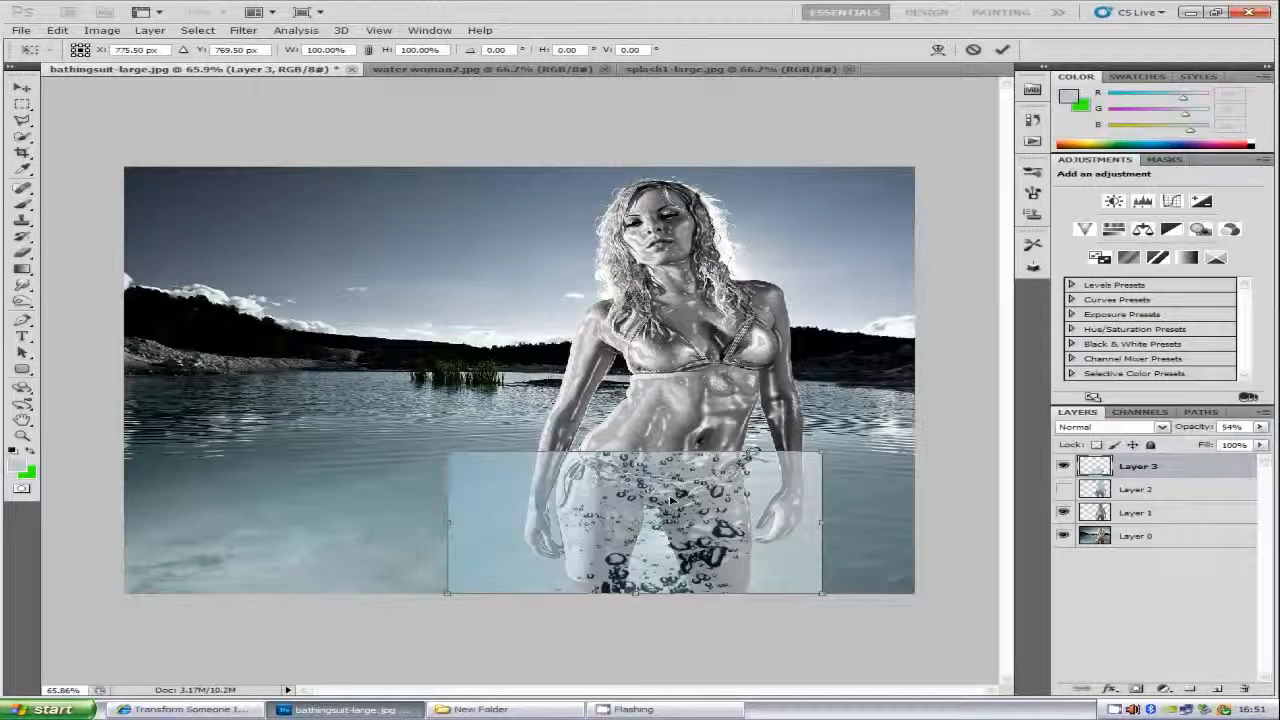
left_click_drag(447, 451, 413, 420)
mouse_move(657, 501)
left_mouse_down()
mouse_move(667, 532)
mouse_move(661, 522)
left_mouse_up()
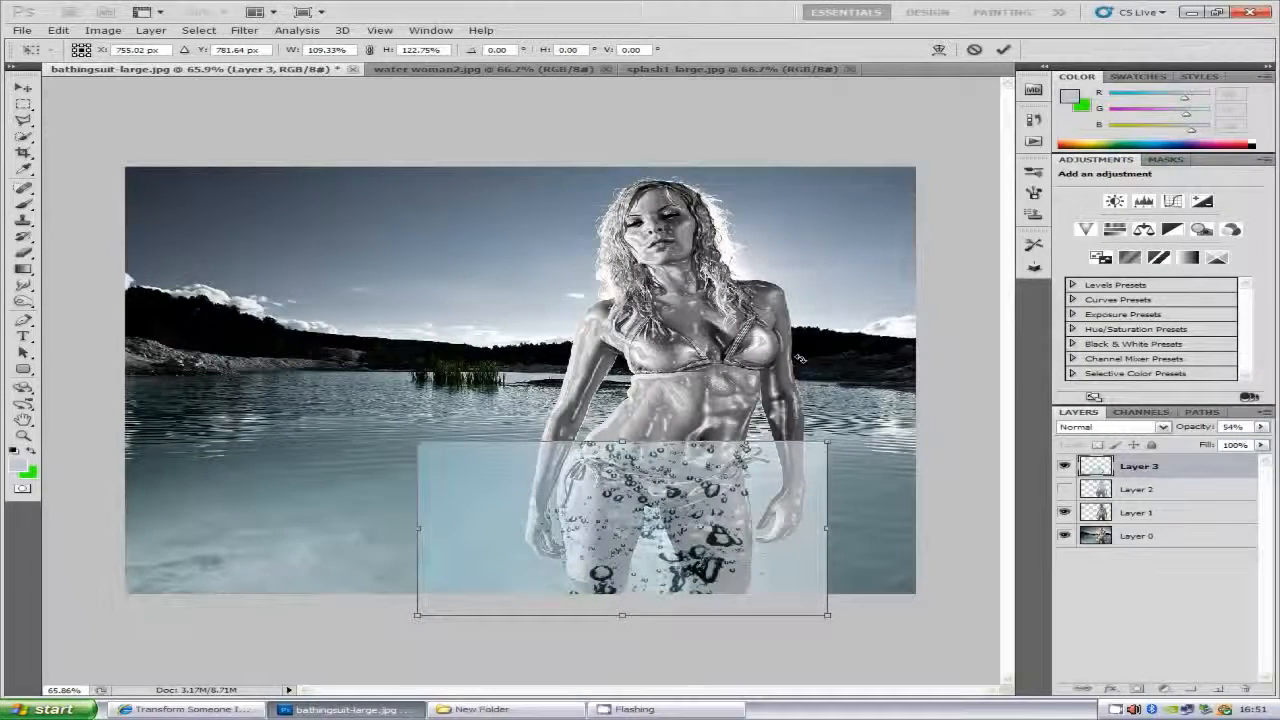
left_click(1008, 51)
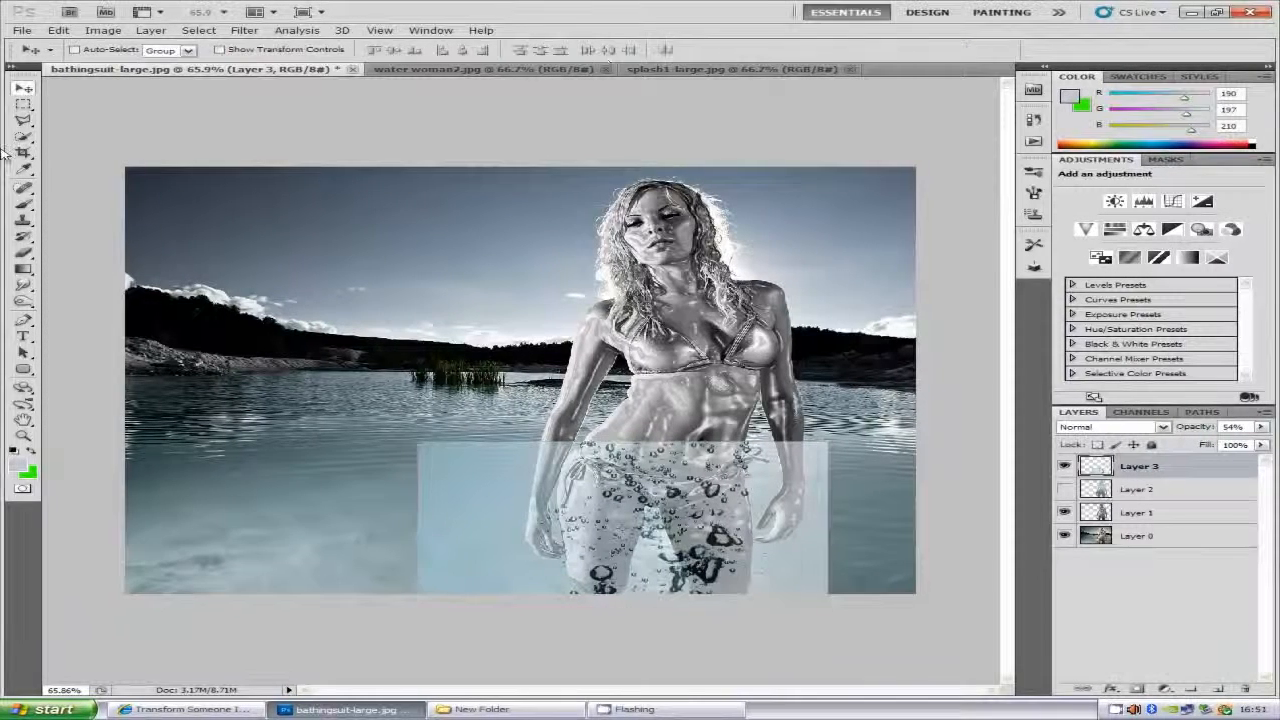
- Erase the bubble layer around the woman's arms and legs, between her thighs and over the bikini with a suitably sized eraser brush
left_click(22, 252)
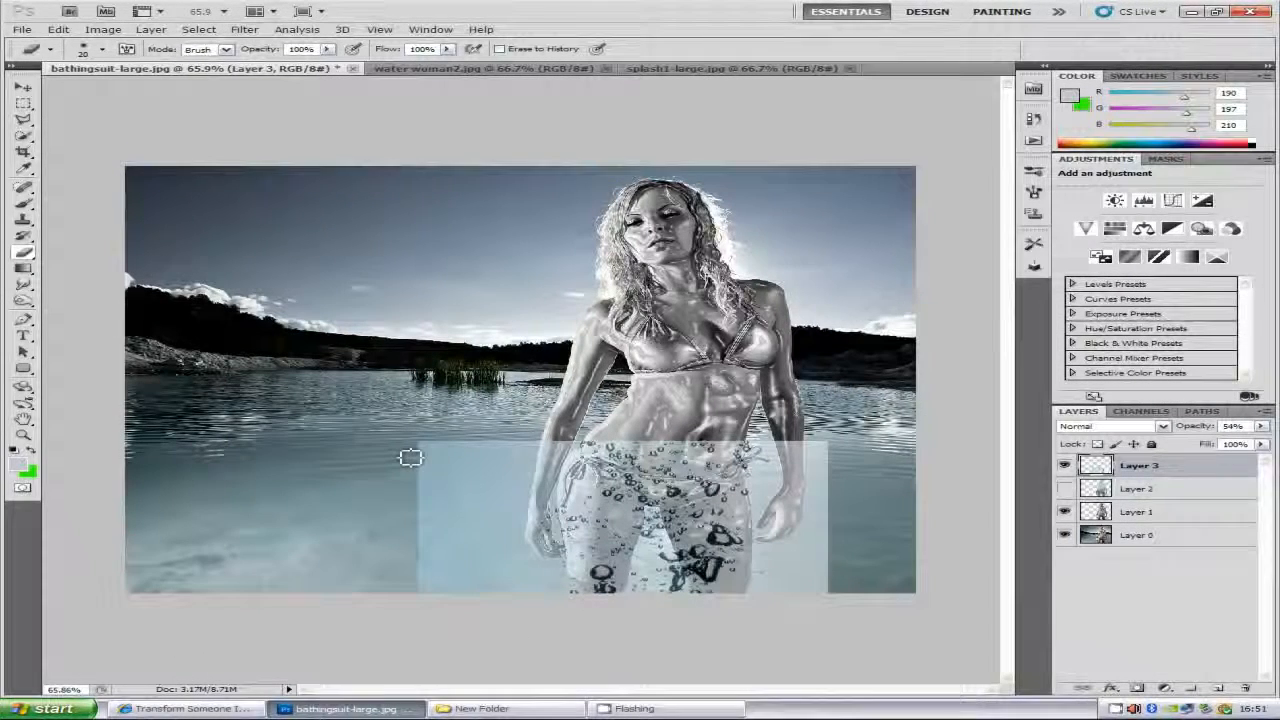
key("bracketright")
key("bracketright")
key("bracketright")
key("bracketright")
key("bracketright")
key("bracketright")
key("bracketright")
key("bracketright")
key("bracketright")
key("bracketright")
key("bracketright")
key("bracketright")
key("bracketright")
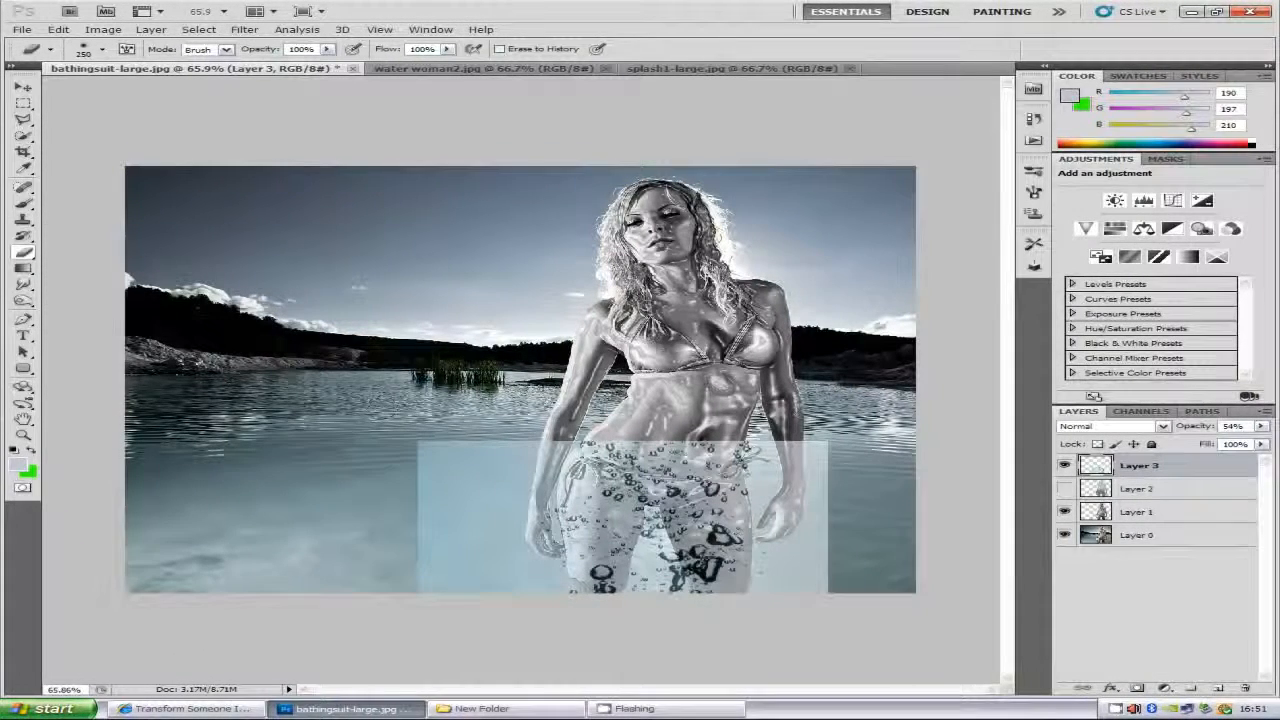
key("bracketleft")
key("bracketleft")
key("bracketleft")
key("bracketleft")
mouse_move(440, 442)
left_mouse_down()
mouse_move(438, 550)
mouse_move(450, 450)
mouse_move(535, 439)
left_mouse_up()
mouse_move(490, 524)
left_mouse_down()
mouse_move(457, 571)
mouse_move(553, 540)
mouse_move(547, 484)
left_mouse_up()
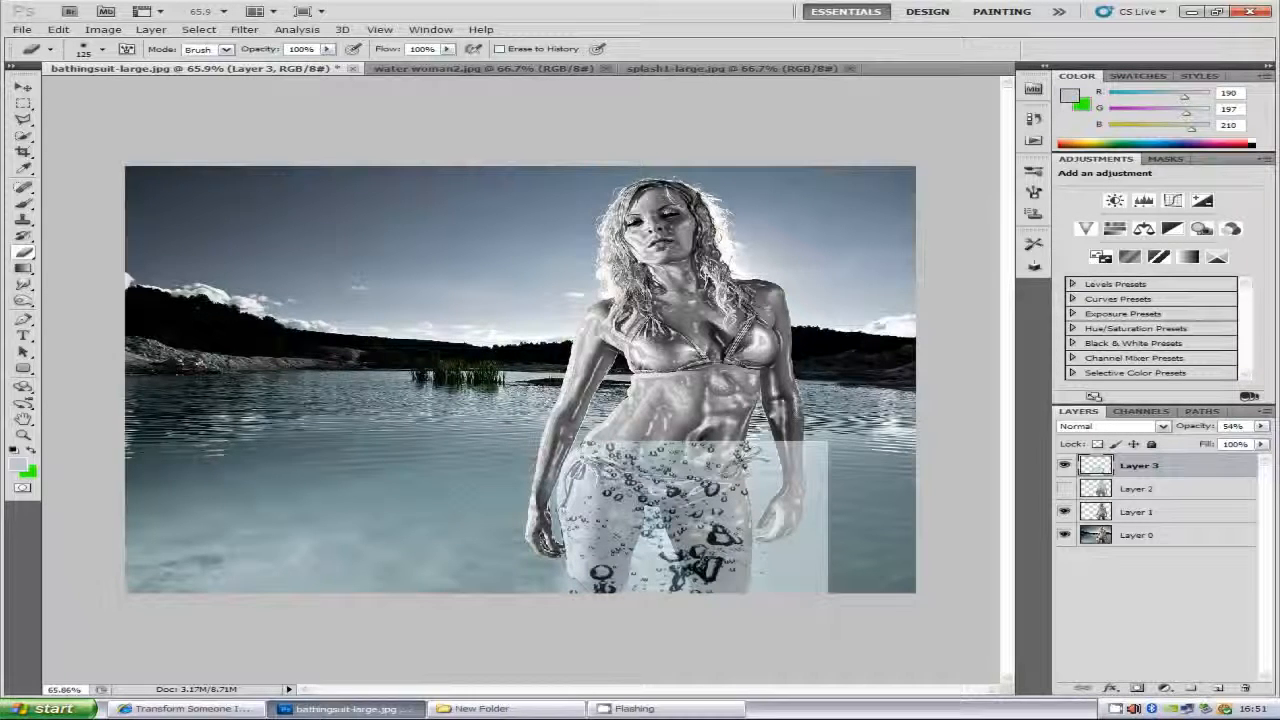
mouse_move(800, 470)
left_mouse_down()
mouse_move(792, 495)
mouse_move(778, 475)
mouse_move(785, 458)
mouse_move(795, 572)
left_mouse_up()
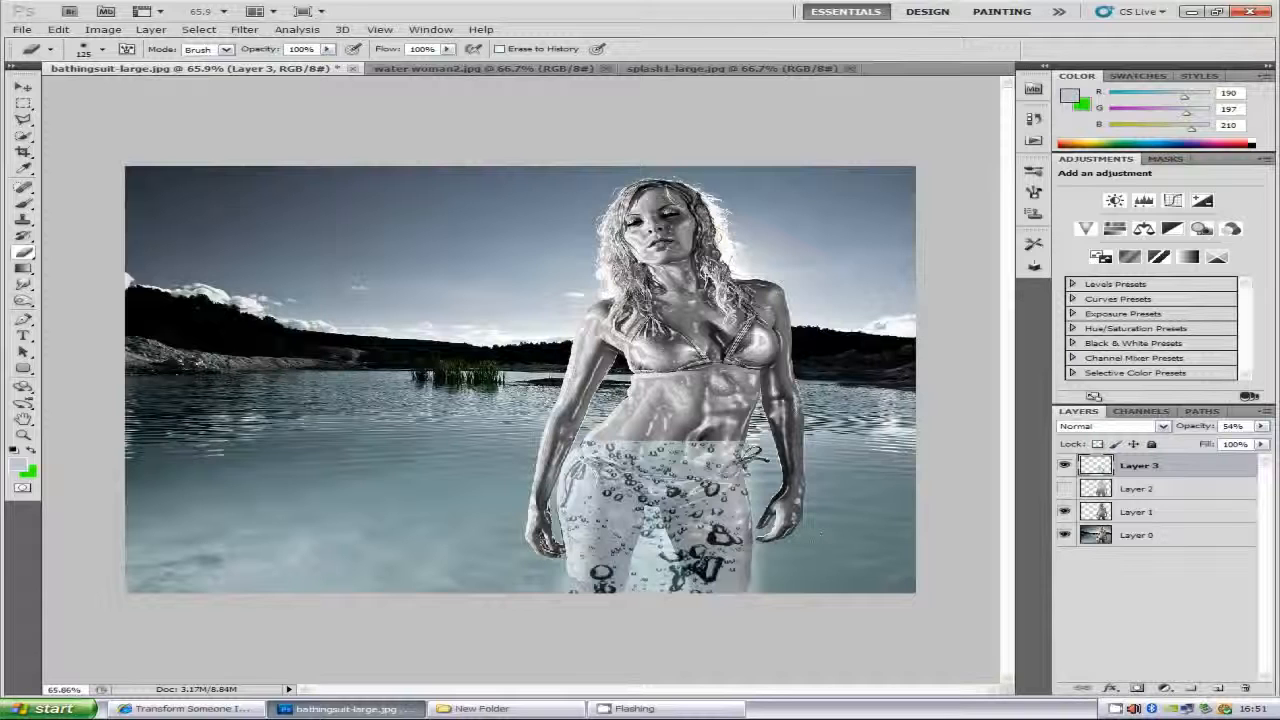
mouse_move(637, 573)
left_mouse_down()
mouse_move(677, 594)
mouse_move(660, 547)
mouse_move(646, 597)
mouse_move(656, 533)
mouse_move(663, 557)
mouse_move(646, 499)
mouse_move(660, 575)
mouse_move(644, 597)
mouse_move(648, 509)
mouse_move(661, 500)
mouse_move(610, 472)
mouse_move(655, 500)
mouse_move(733, 485)
mouse_move(656, 500)
mouse_move(685, 500)
mouse_move(645, 490)
mouse_move(679, 476)
mouse_move(600, 448)
mouse_move(785, 446)
mouse_move(624, 427)
left_mouse_up()
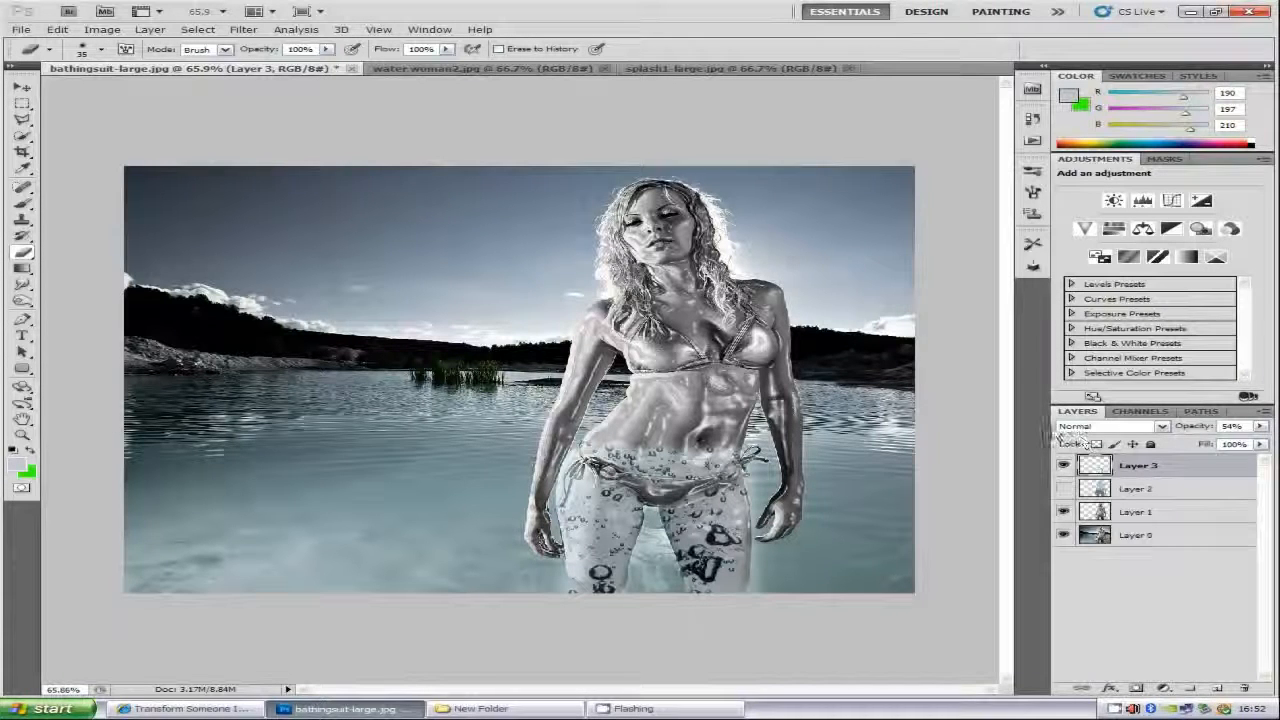
- Reduce the bubble layer's saturation to -79 with Hue/Saturation
key("ctrl+u")
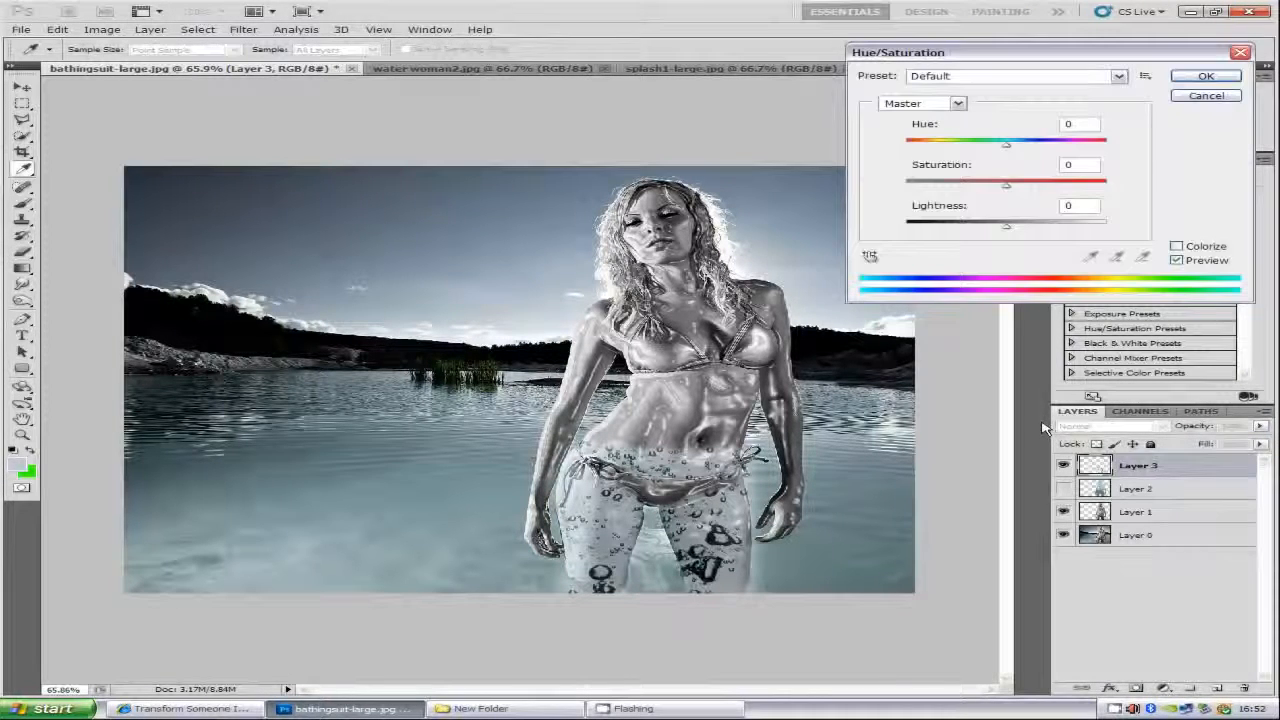
left_click(1086, 165)
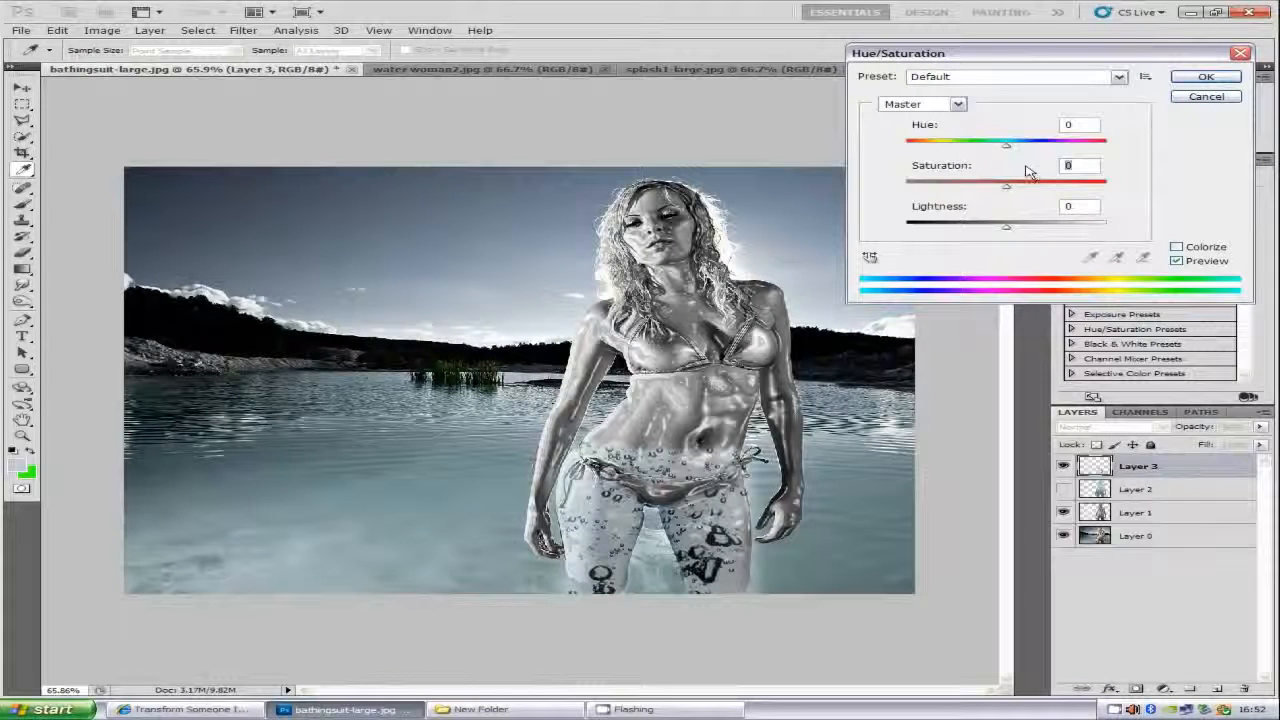
type("-7")
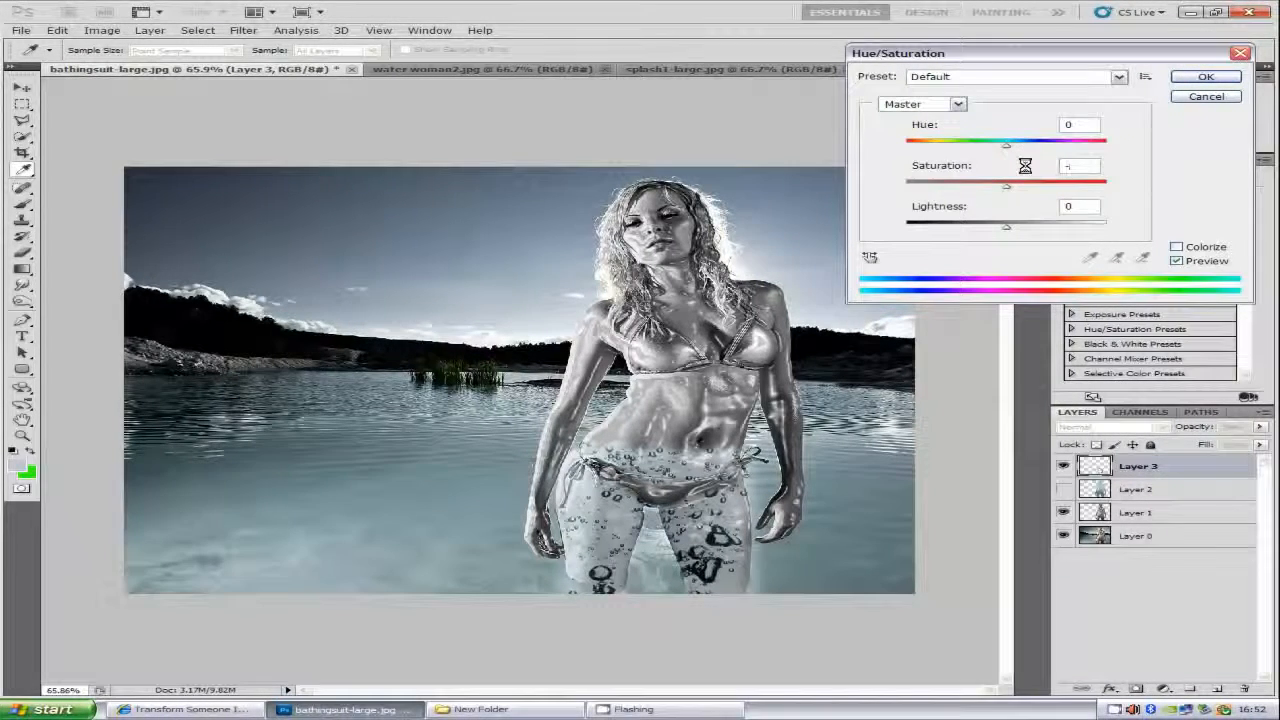
type("9")
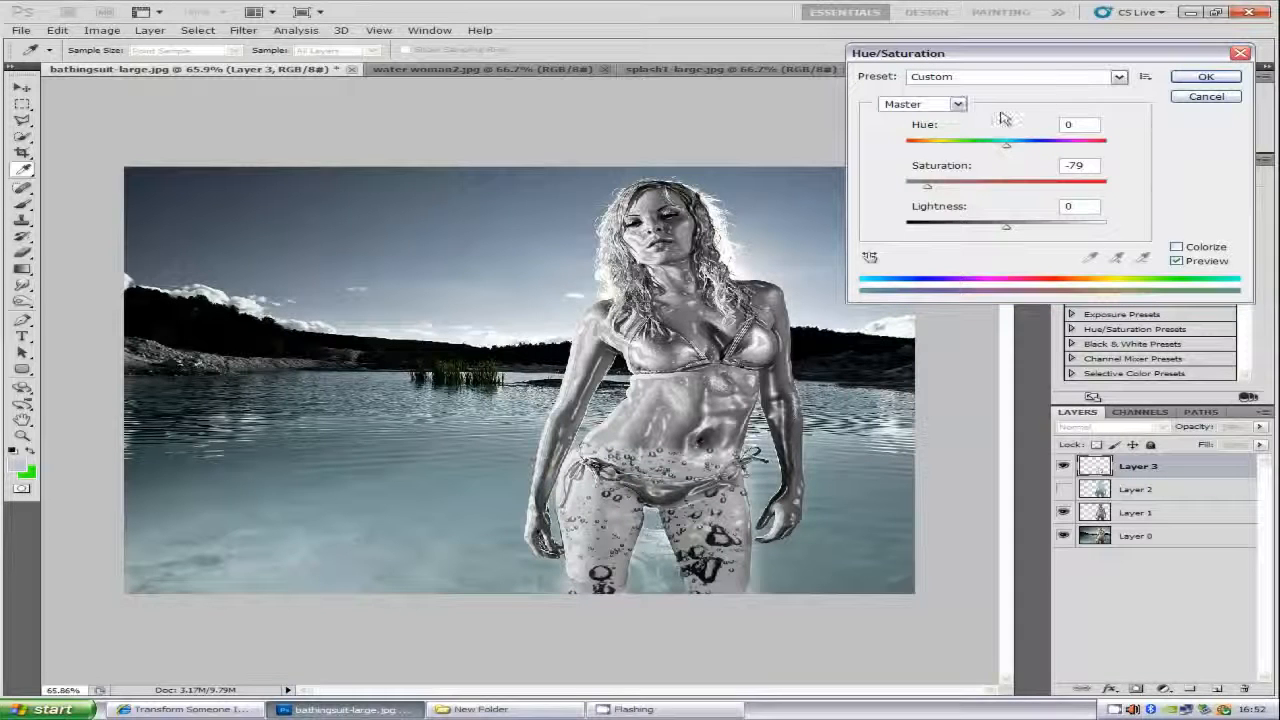
left_click(1220, 80)
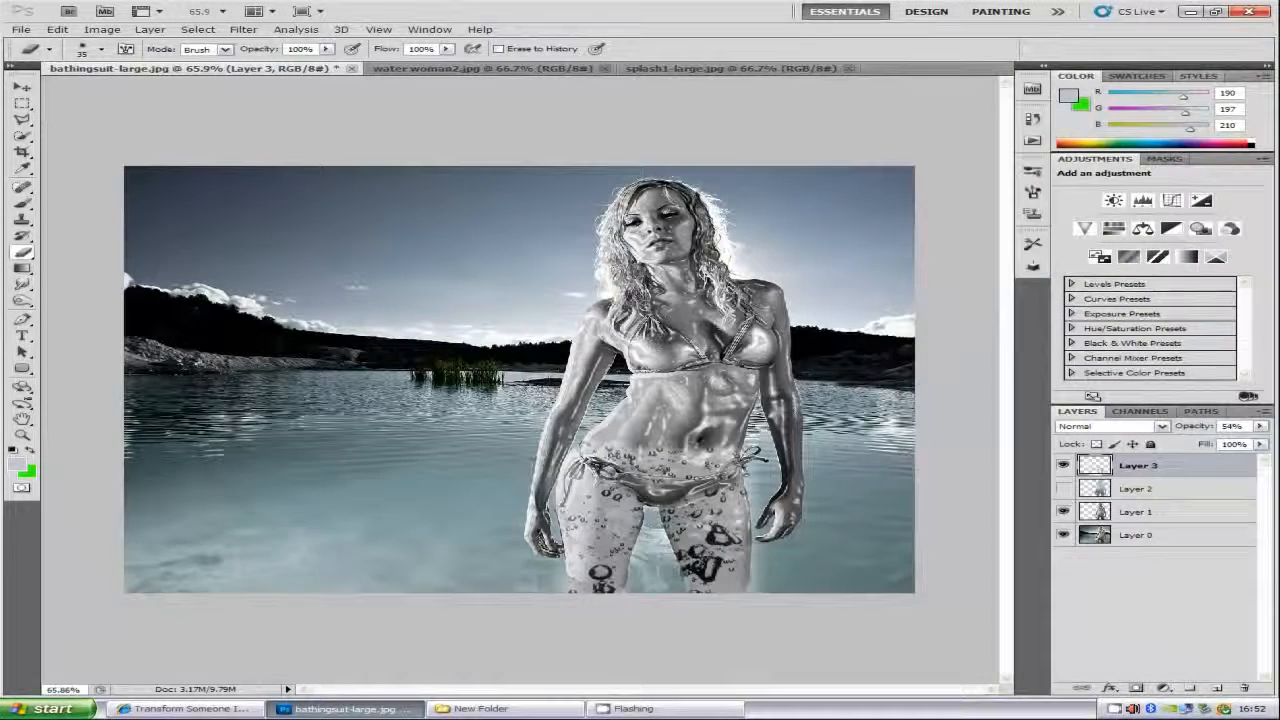
- Set the blend mode of the bubble layer over the woman's hips and legs to Hard Light
left_click(1160, 426)
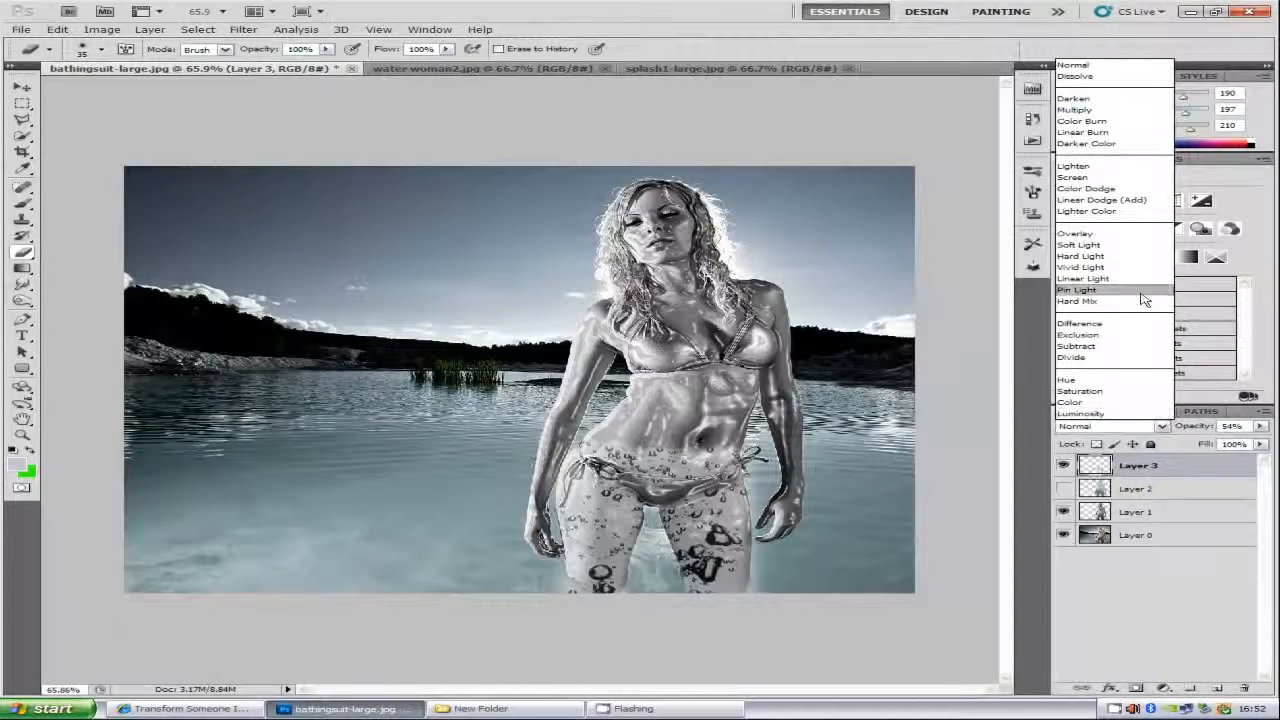
left_click(1107, 256)
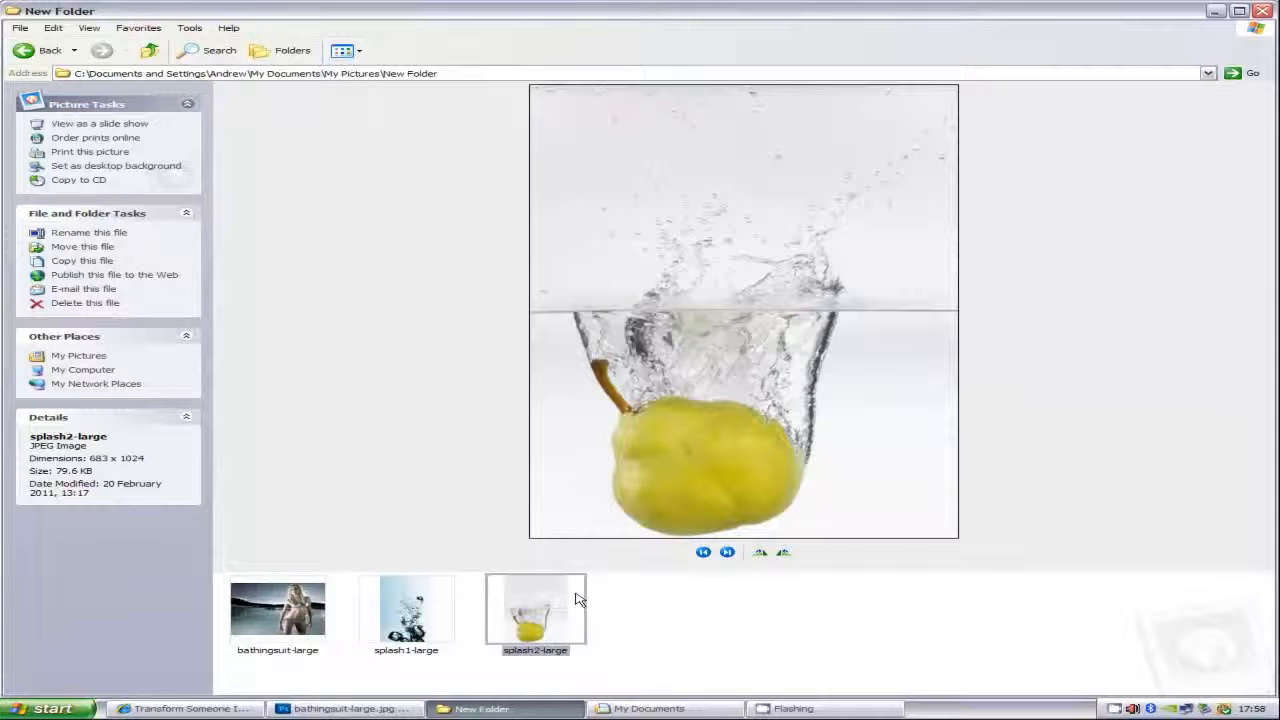
- Open splash2-large from the pictures folder in Photoshop and select the full-width area above the waterline
left_click_drag(562, 598, 762, 72)
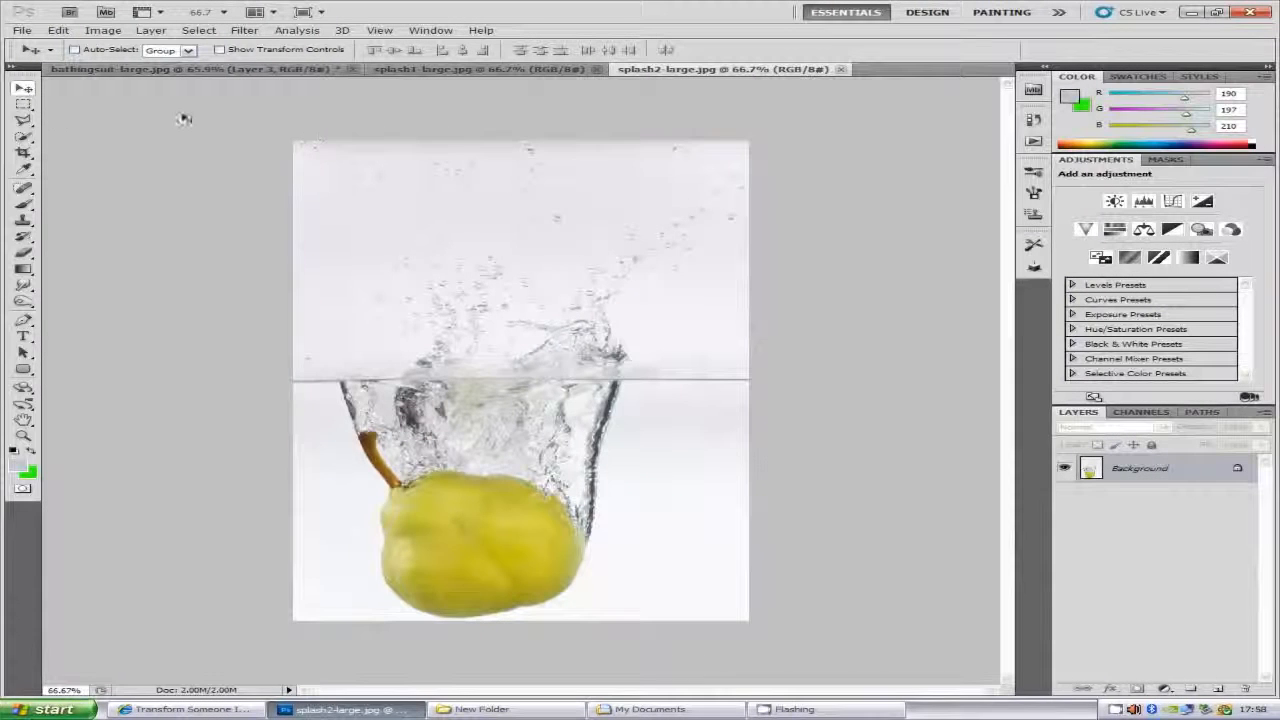
left_click(27, 106)
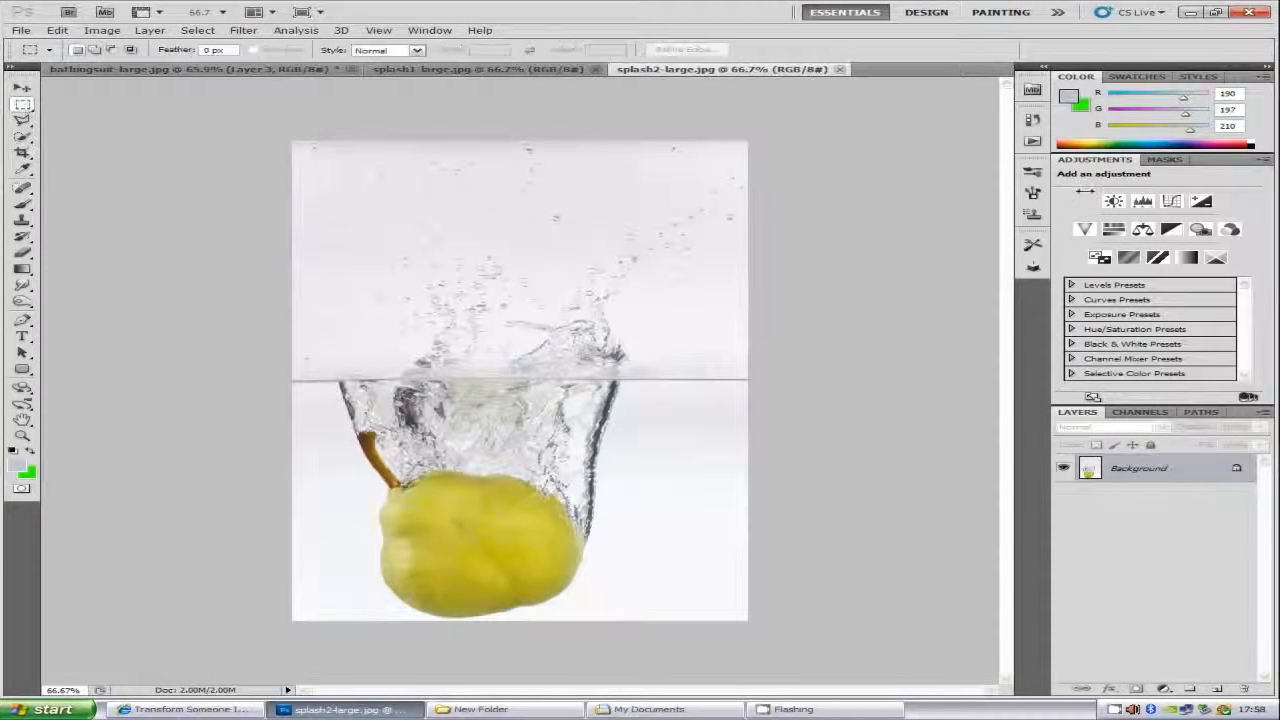
left_click_drag(295, 145, 862, 366)
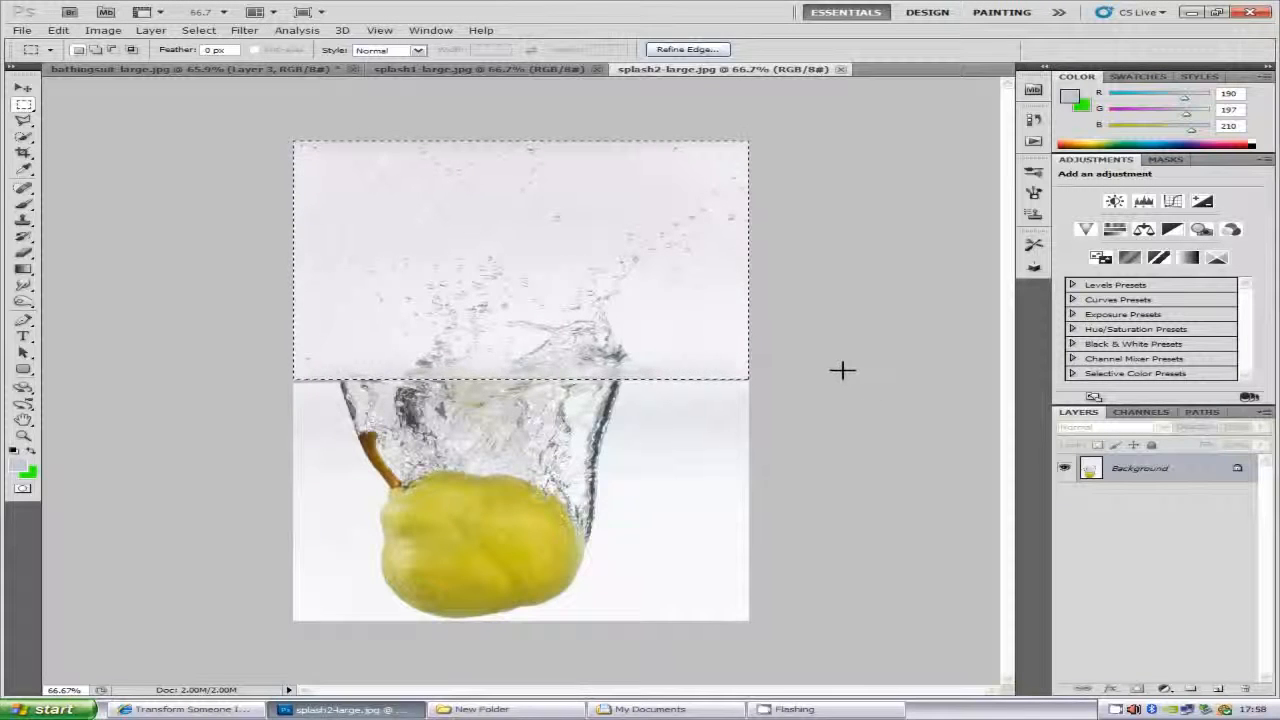
- Move the selected splash area into bathingsuit-large over the woman's upper body and lower its layer opacity to 44%
left_click(20, 90)
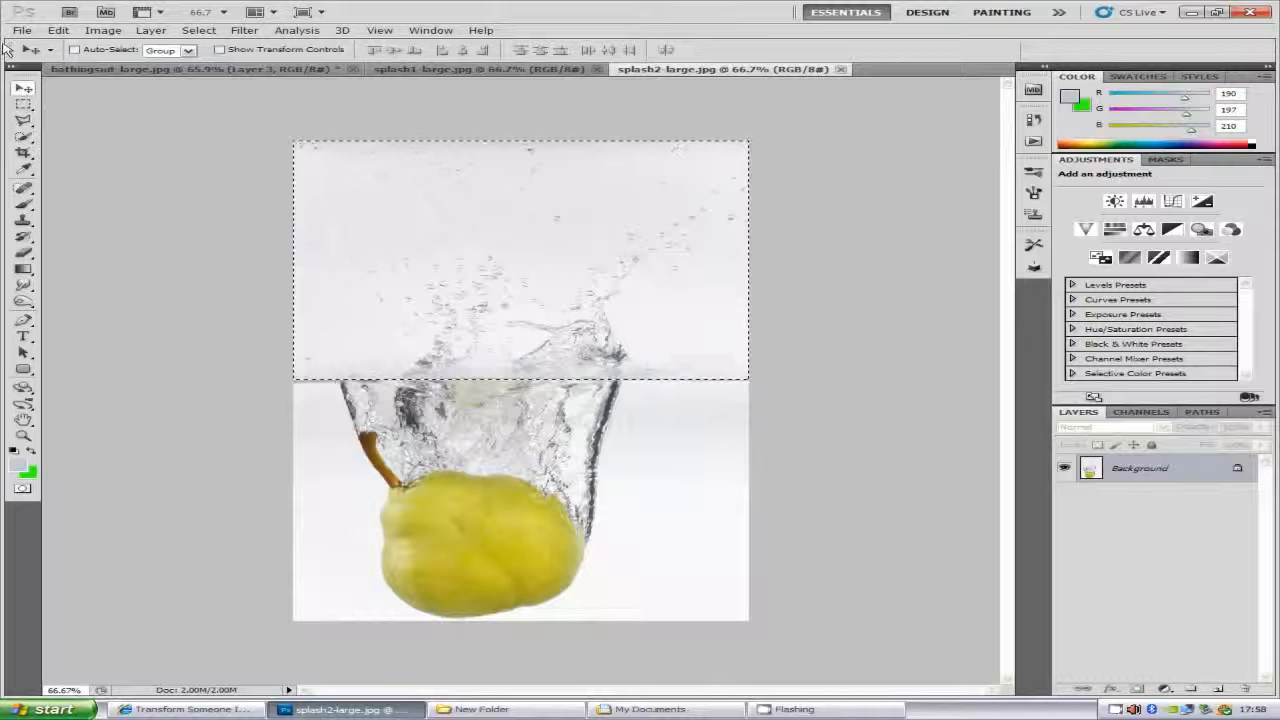
left_click_drag(571, 243, 600, 316)
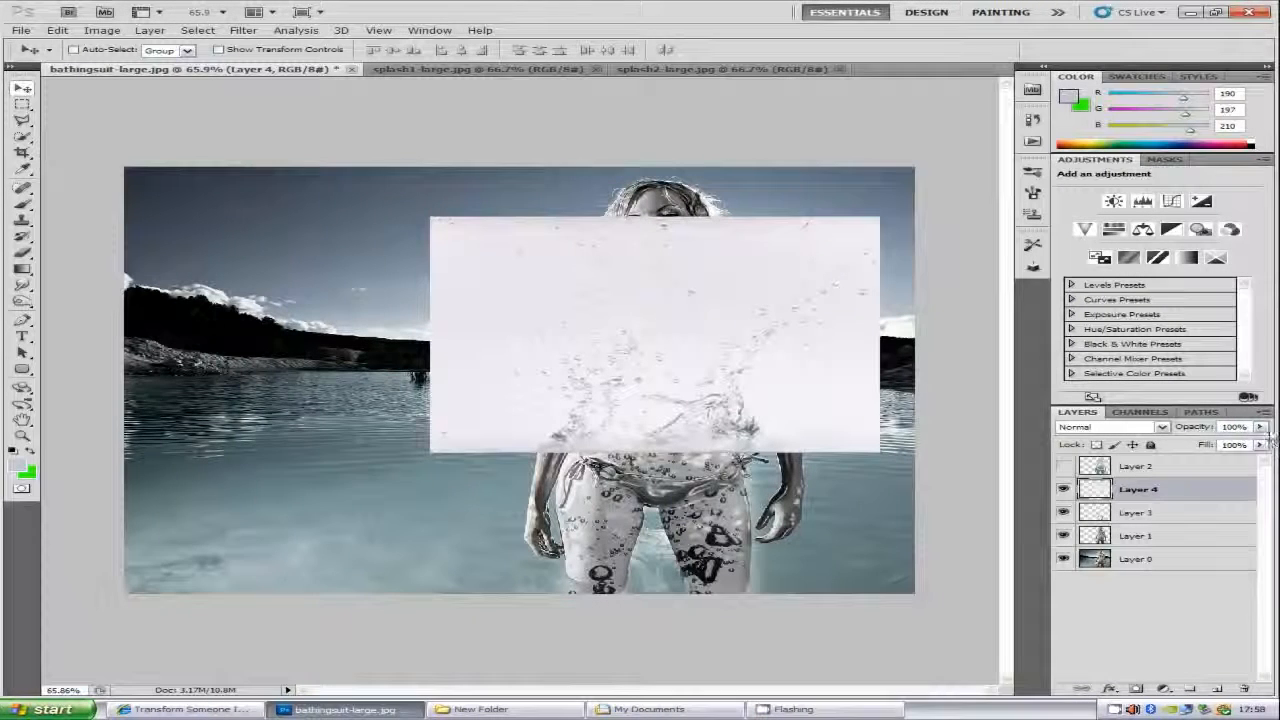
left_click(1261, 427)
left_click_drag(1266, 446, 1207, 444)
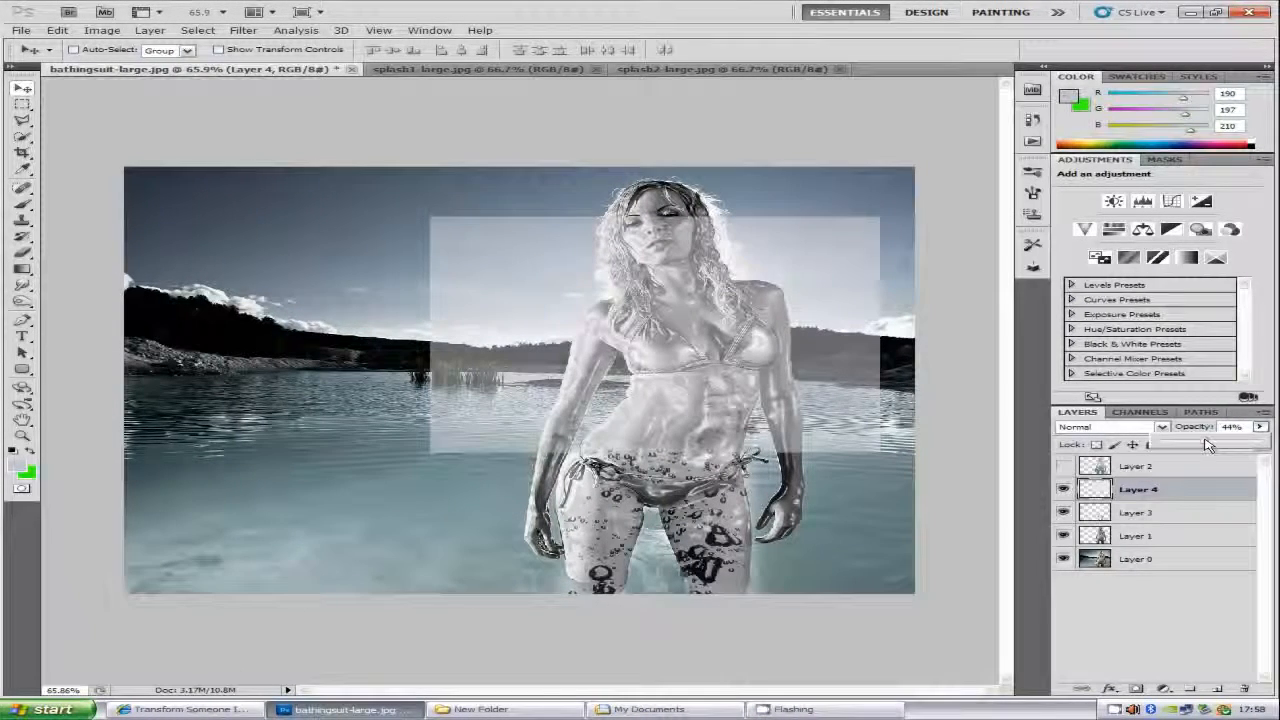
mouse_move(710, 360)
left_mouse_down()
mouse_move(722, 400)
mouse_move(696, 368)
left_mouse_up()
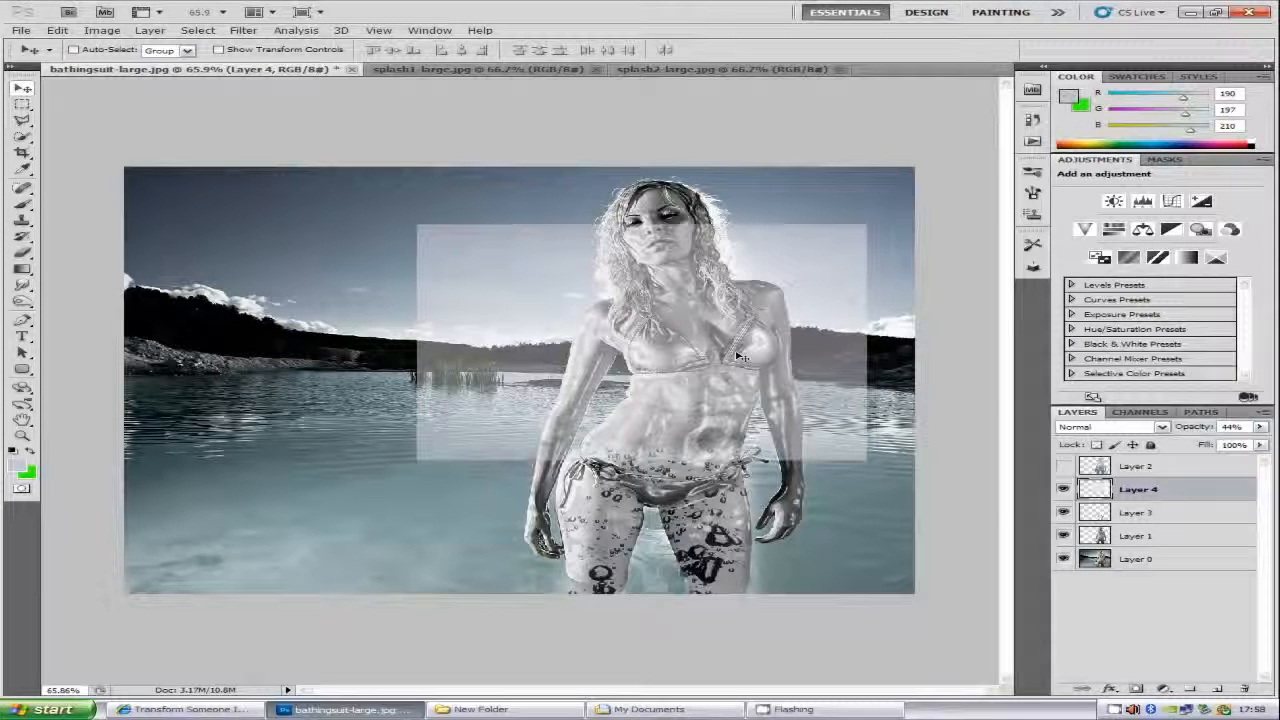
- Scale the new splash layer to about 102% width and 122% height so it covers the woman's head and torso
key("ctrl+t")
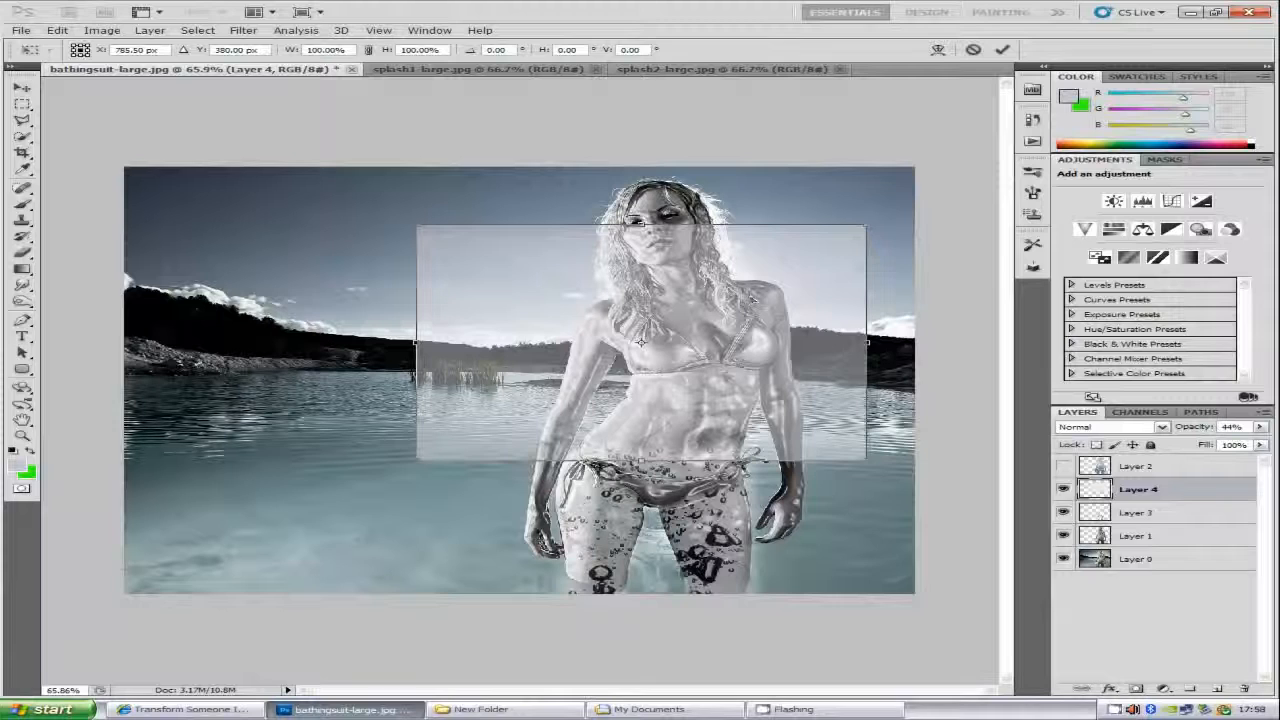
left_click_drag(642, 226, 641, 168)
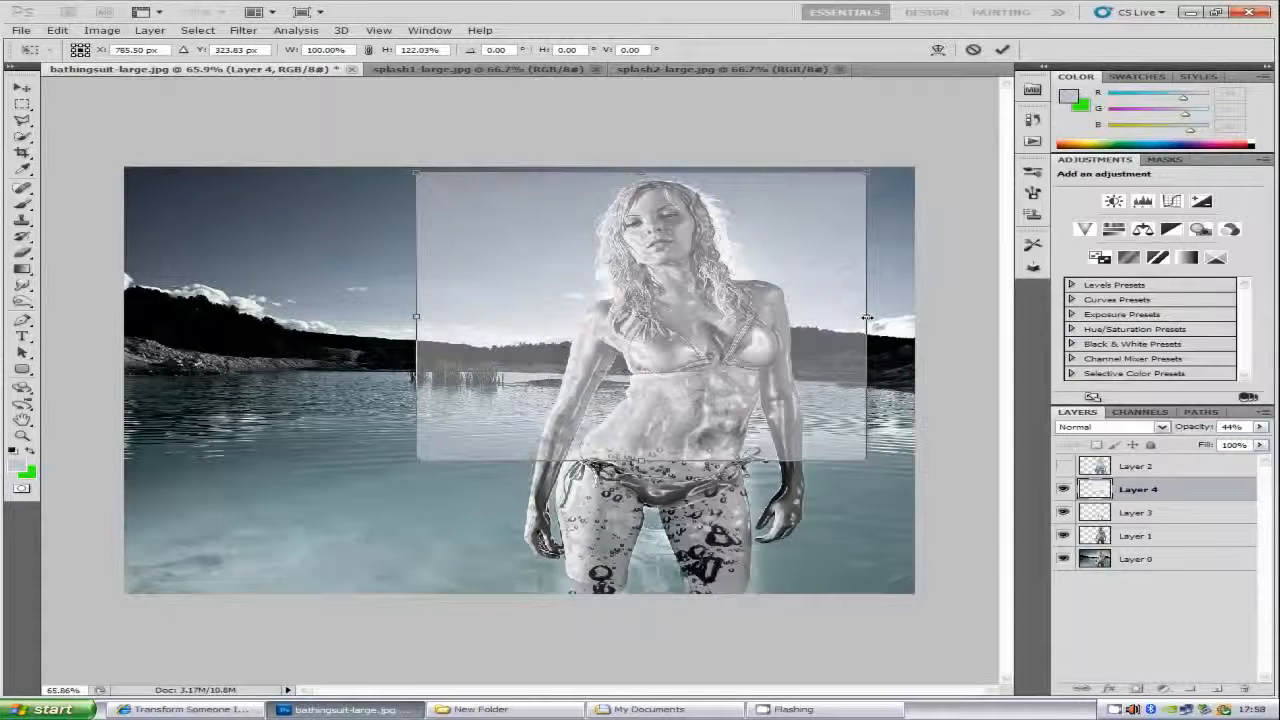
mouse_move(866, 317)
left_mouse_down()
mouse_move(886, 318)
mouse_move(873, 318)
left_mouse_up()
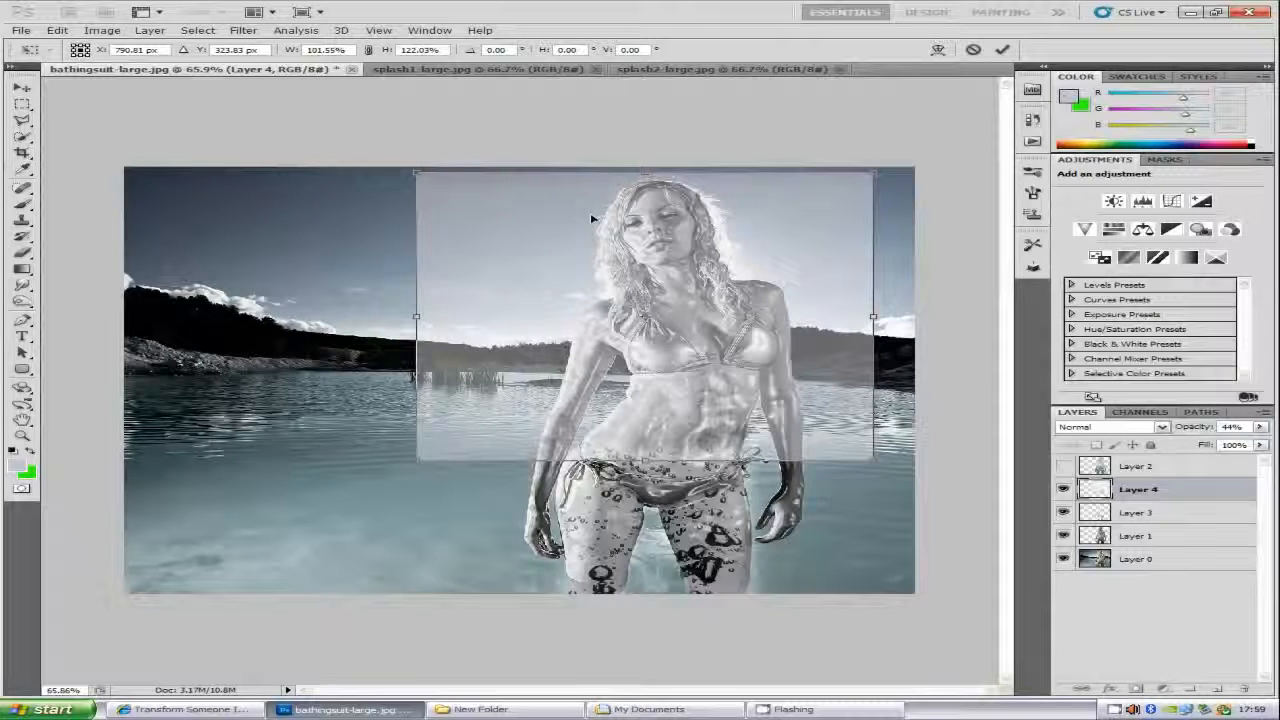
left_click(1002, 49)
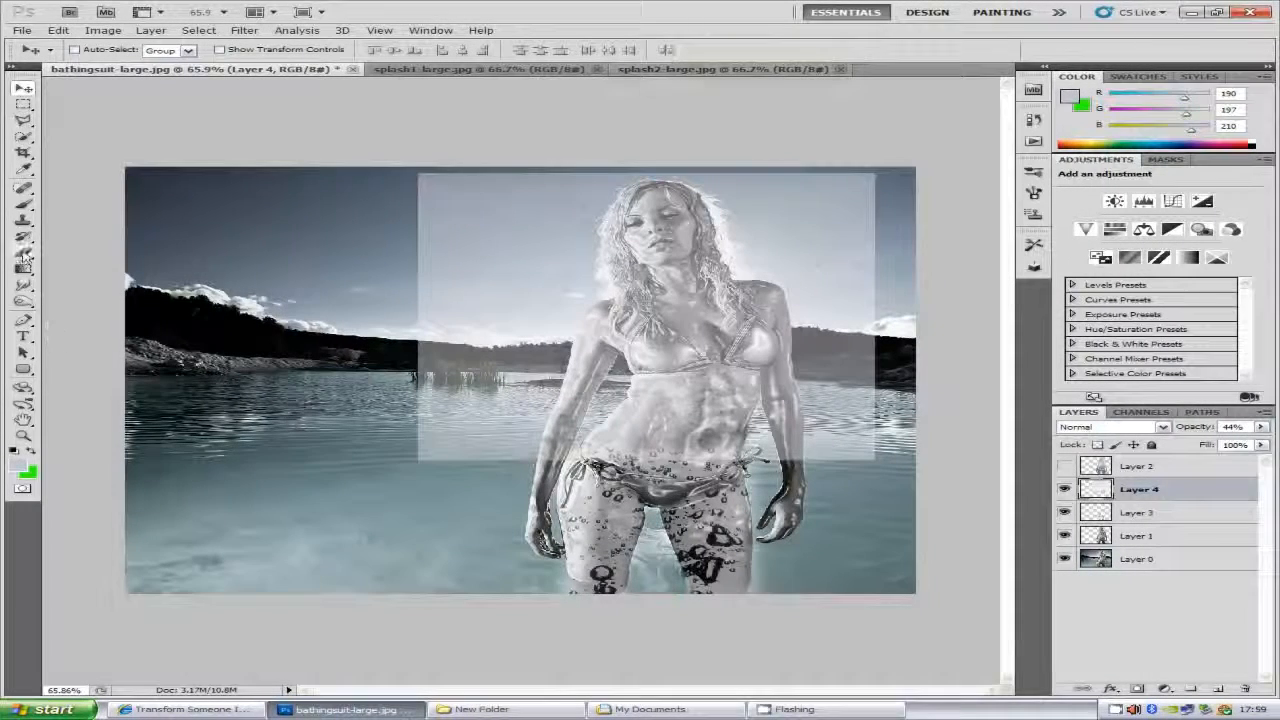
- Erase the splash layer from the sky and lake on both sides of the woman with a 150 px eraser brush
left_click(24, 253)
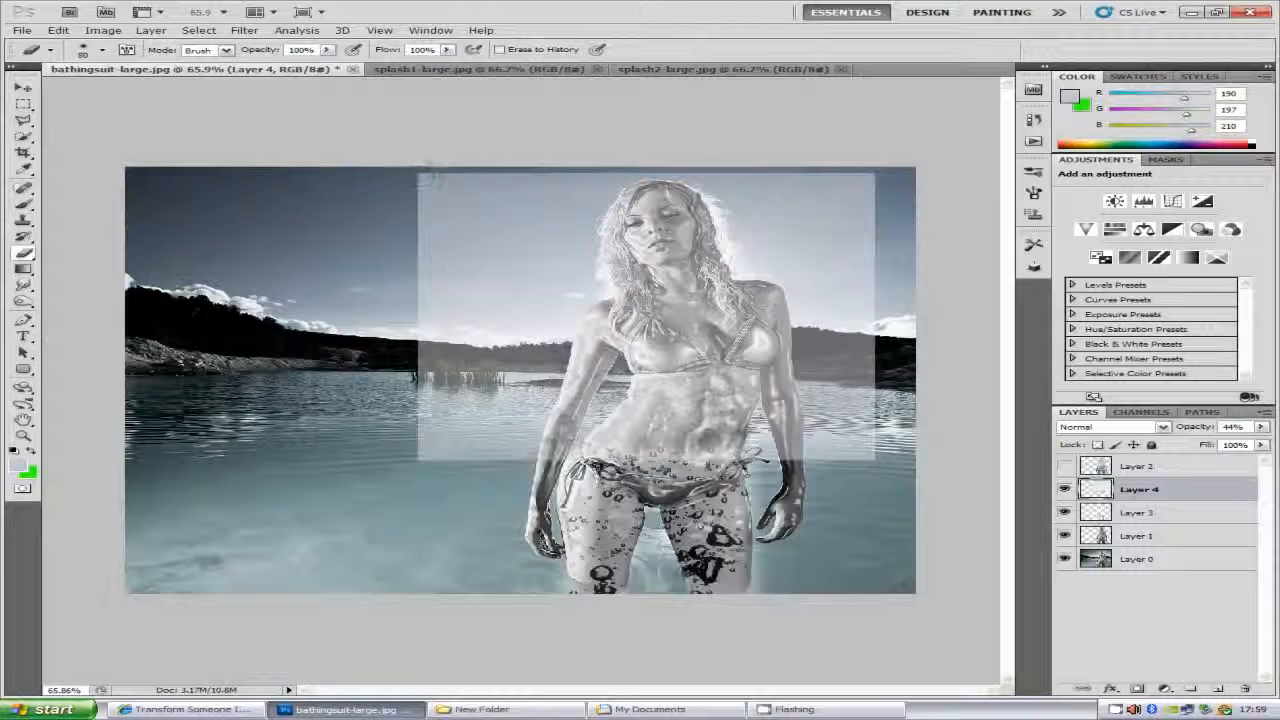
key("]")
key("]")
key("]")
key("]")
mouse_move(425, 175)
left_mouse_down()
mouse_move(373, 197)
mouse_move(457, 97)
mouse_move(493, 216)
mouse_move(547, 198)
mouse_move(528, 152)
mouse_move(552, 145)
mouse_move(503, 190)
mouse_move(557, 135)
mouse_move(444, 318)
mouse_move(527, 278)
mouse_move(533, 260)
mouse_move(413, 325)
mouse_move(460, 433)
mouse_move(515, 300)
mouse_move(487, 328)
left_mouse_up()
mouse_move(855, 190)
left_mouse_down()
mouse_move(860, 345)
mouse_move(770, 200)
mouse_move(700, 177)
mouse_move(662, 186)
mouse_move(790, 250)
left_mouse_up()
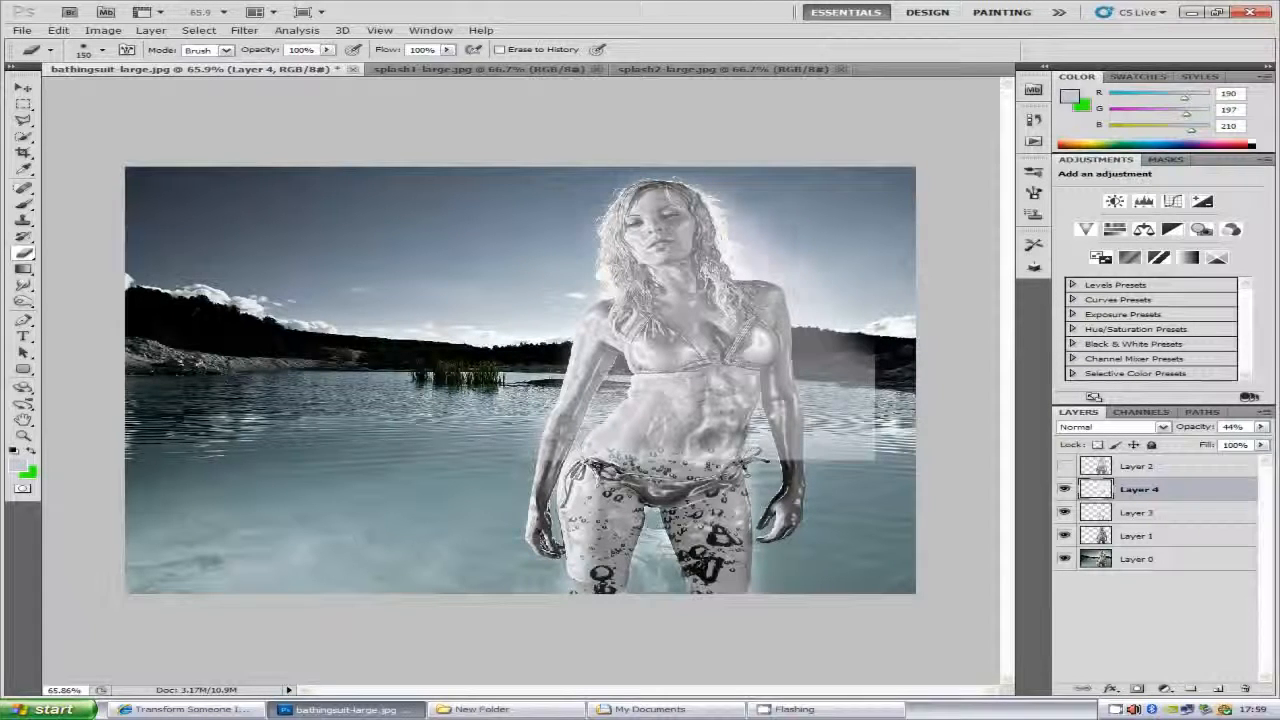
mouse_move(830, 335)
left_mouse_down()
mouse_move(860, 385)
mouse_move(840, 455)
mouse_move(800, 330)
left_mouse_up()
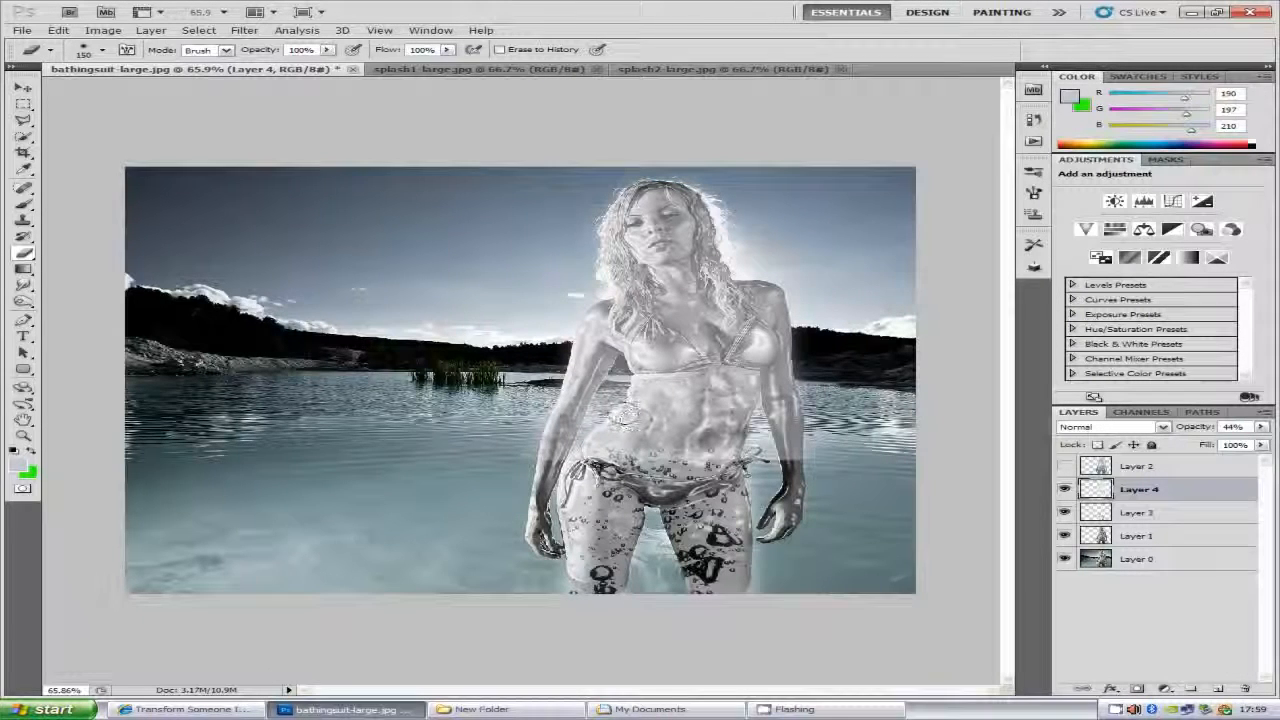
- Erase the splash layer between the arms and torso and along its lower edge at the hips with a 30–35 px eraser
key("[")
key("[")
key("[")
key("[")
key("[")
key("[")
key("[")
key("[")
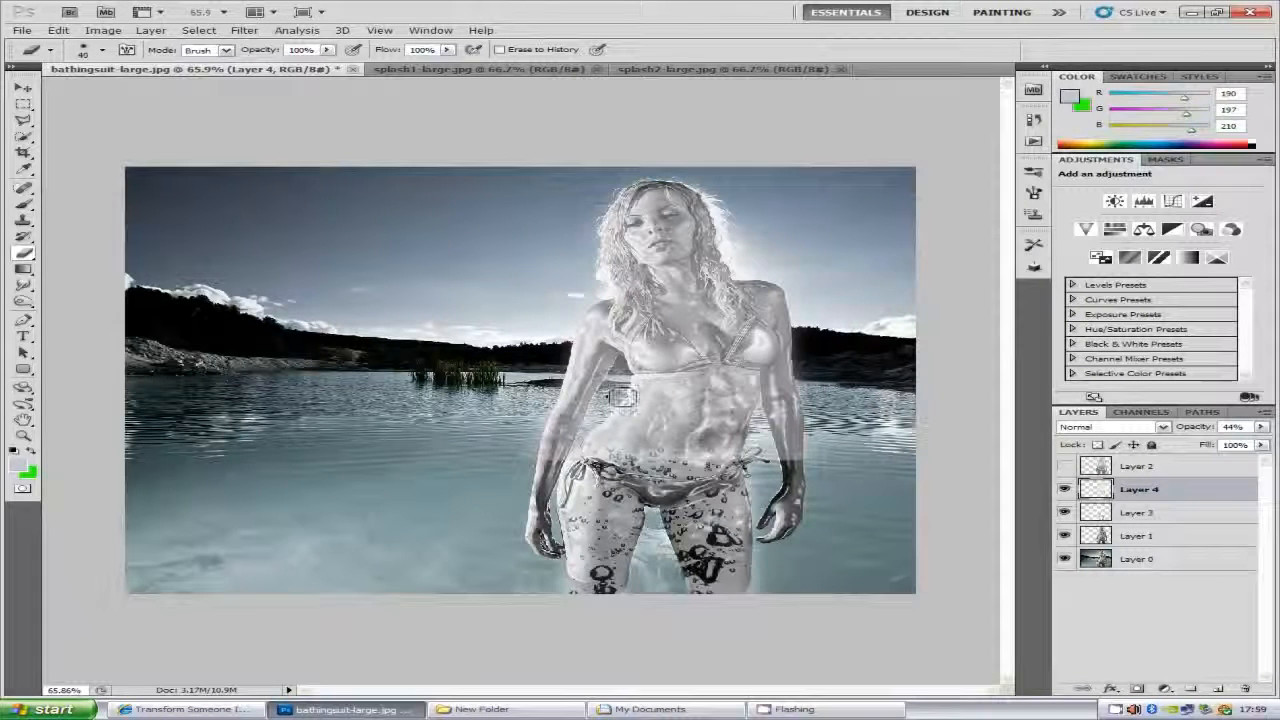
key("[")
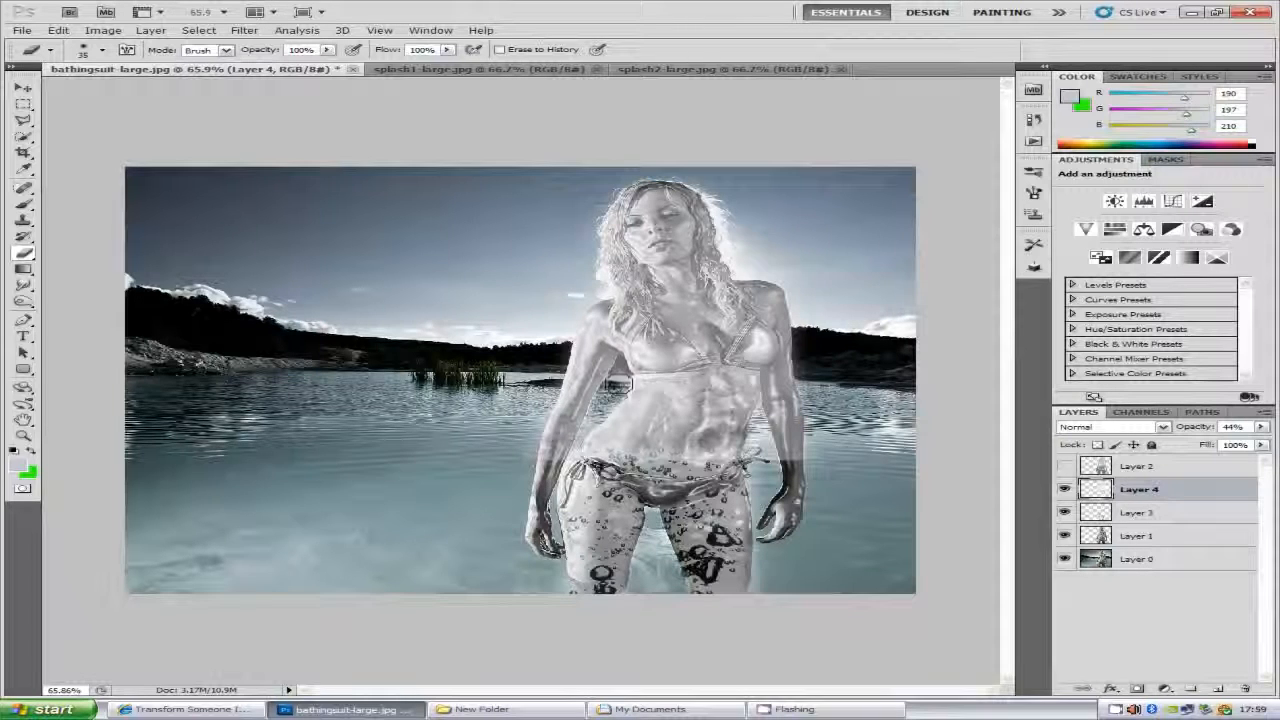
mouse_move(618, 384)
left_mouse_down()
mouse_move(622, 372)
mouse_move(630, 389)
mouse_move(566, 494)
left_mouse_up()
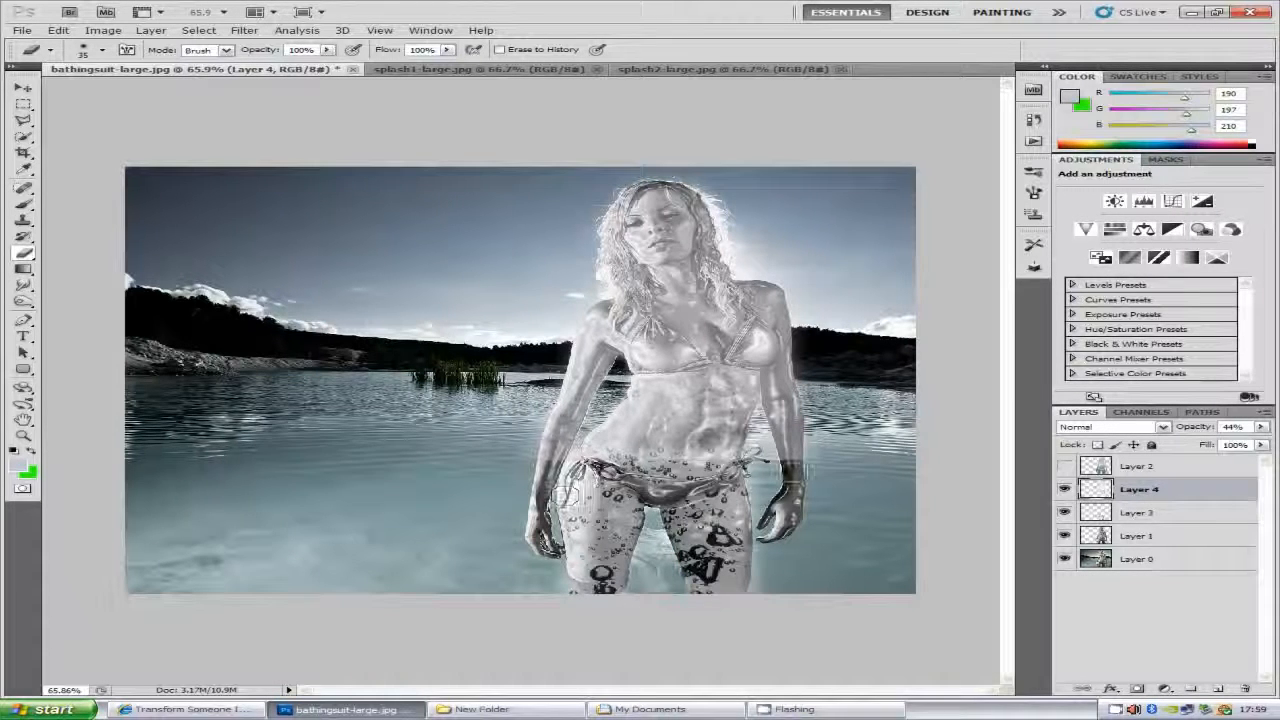
mouse_move(790, 466)
left_mouse_down()
mouse_move(758, 456)
mouse_move(766, 418)
mouse_move(754, 460)
left_mouse_up()
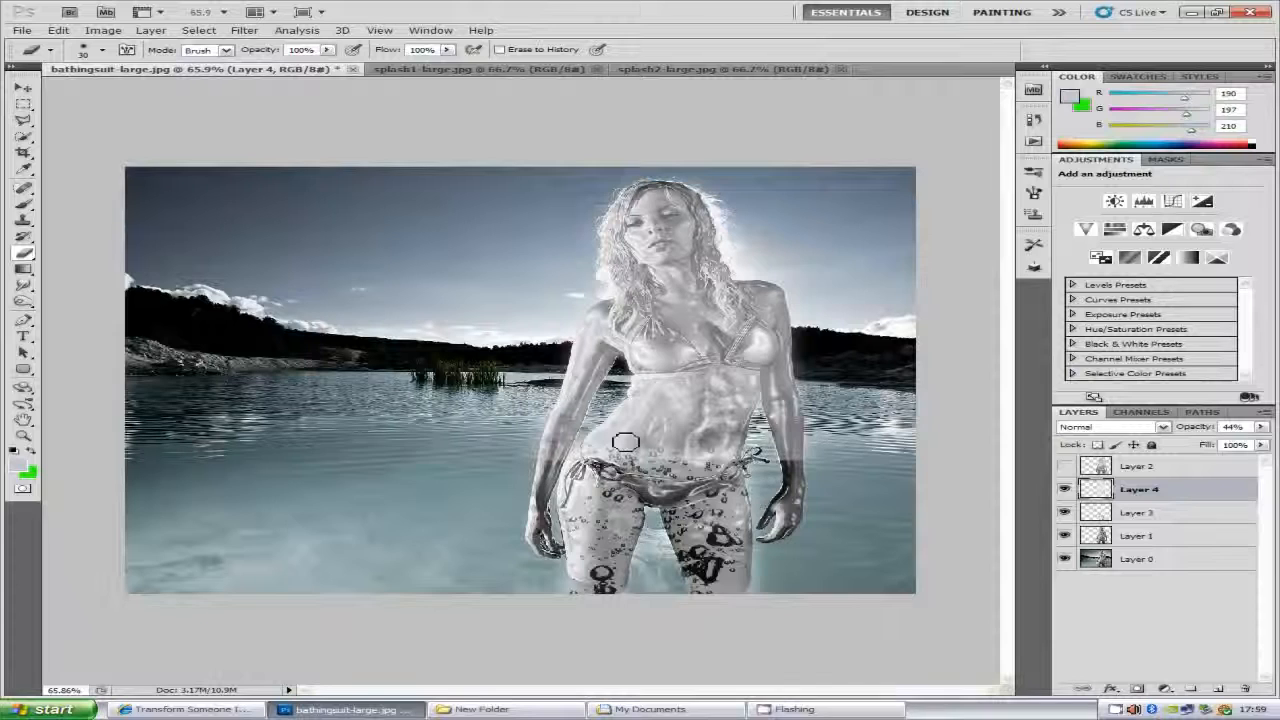
mouse_move(626, 442)
left_mouse_down()
mouse_move(605, 455)
mouse_move(630, 468)
mouse_move(760, 466)
mouse_move(566, 470)
mouse_move(736, 464)
left_mouse_up()
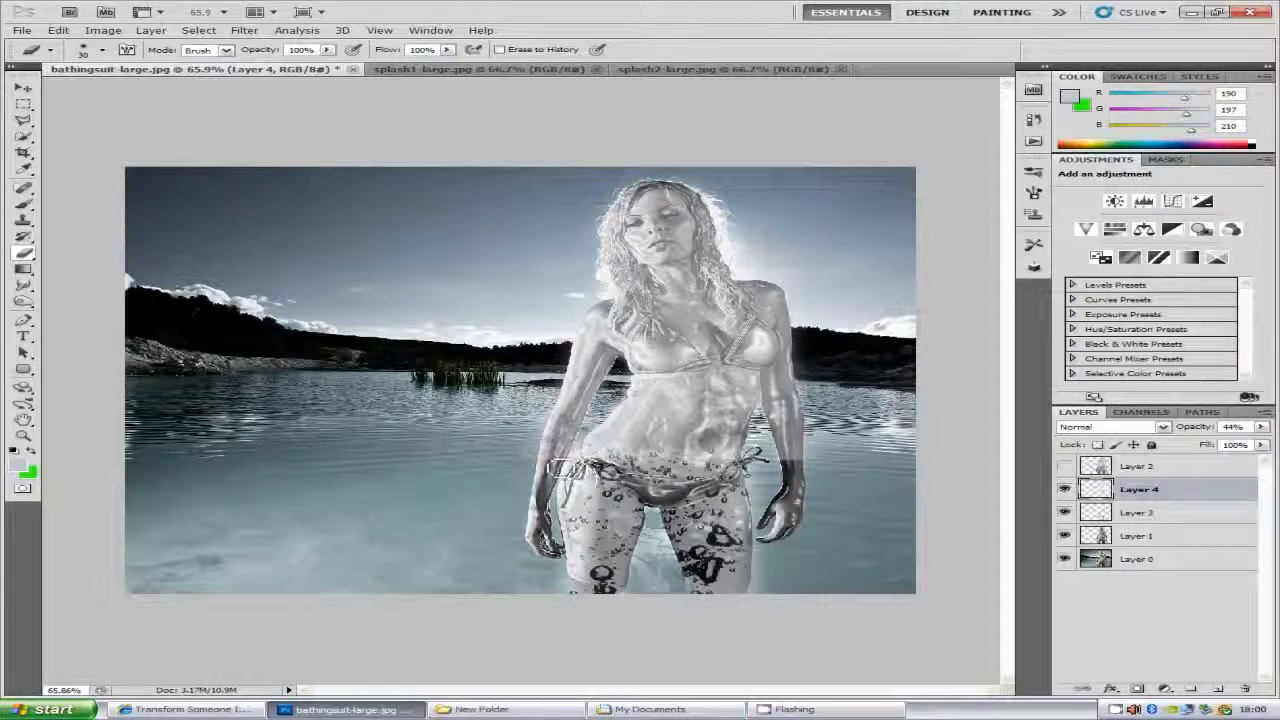
mouse_move(563, 468)
left_mouse_down()
mouse_move(515, 481)
mouse_move(571, 466)
left_mouse_up()
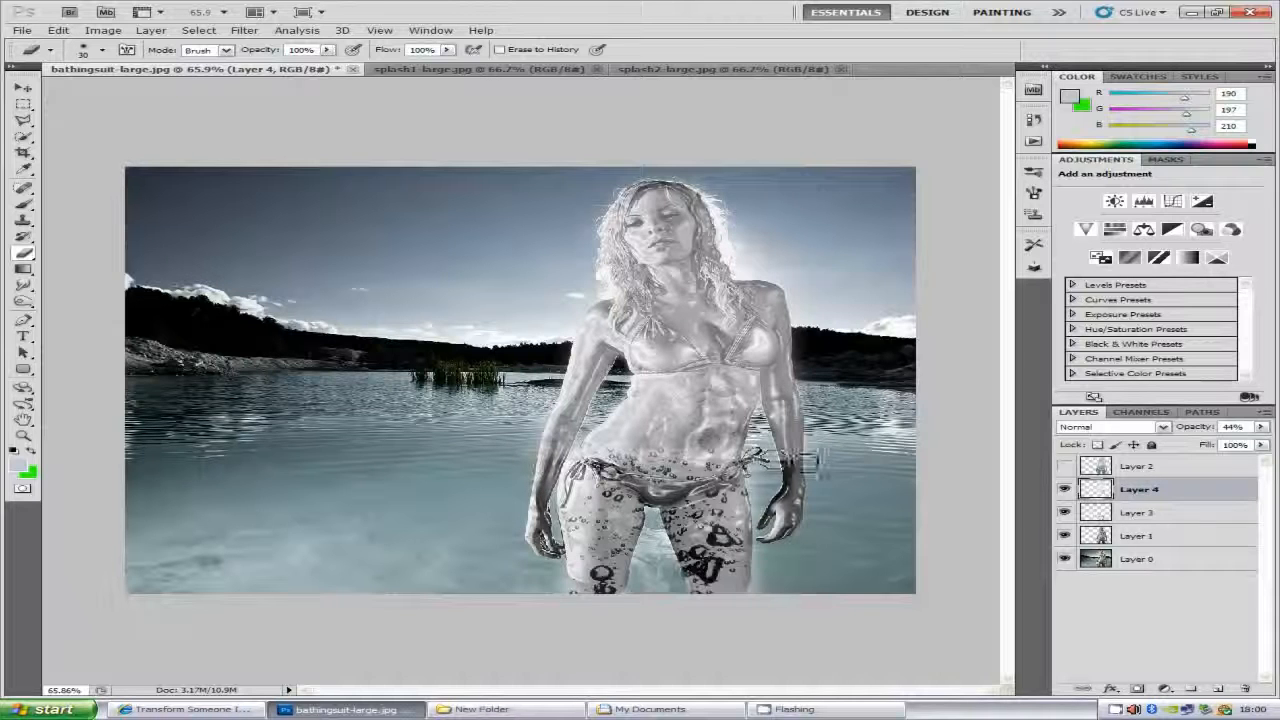
mouse_move(794, 464)
left_mouse_down()
mouse_move(790, 485)
mouse_move(798, 469)
mouse_move(949, 494)
left_mouse_up()
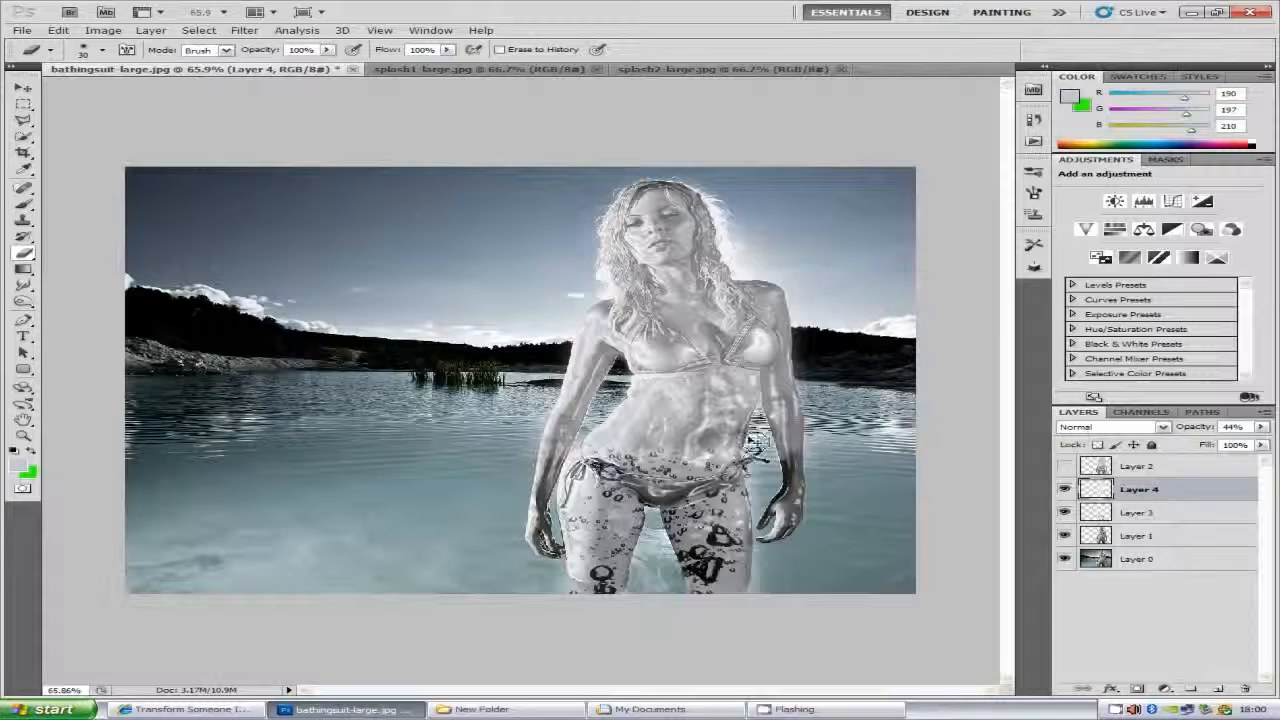
- Darken the splash layer by setting its midtone input level to 0.50 with Levels
key("ctrl+l")
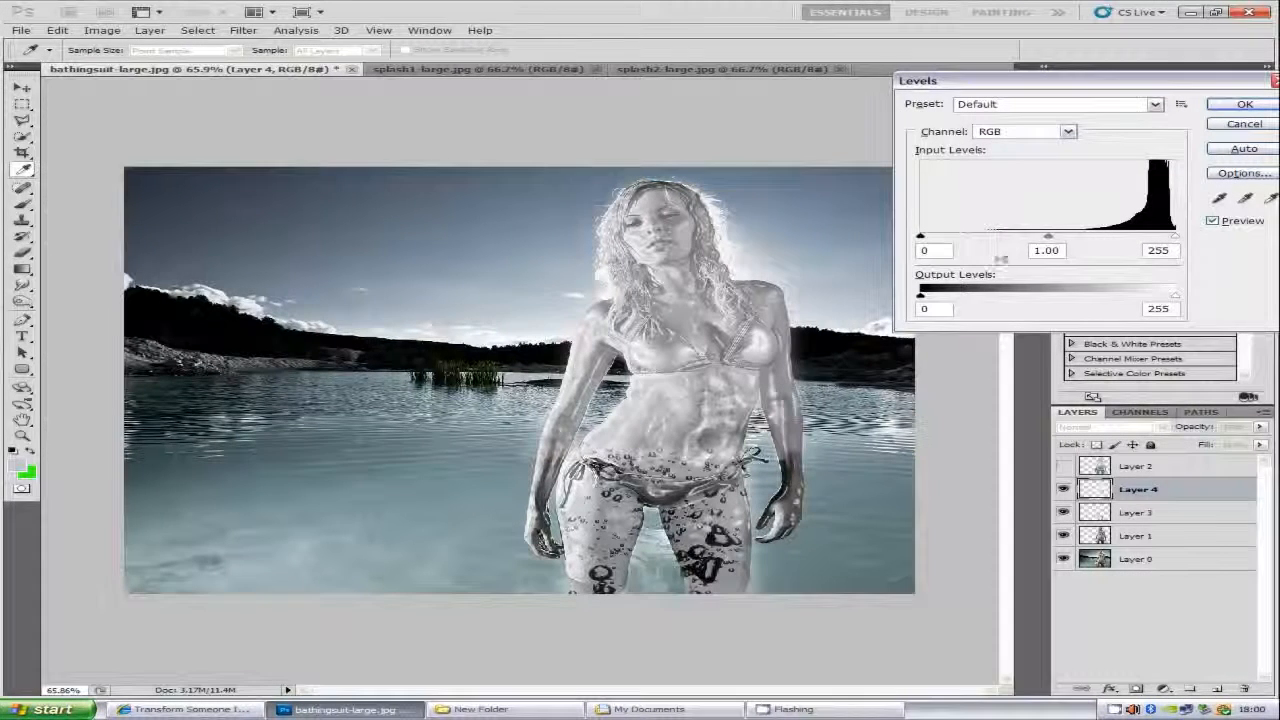
left_click_drag(1049, 236, 1101, 237)
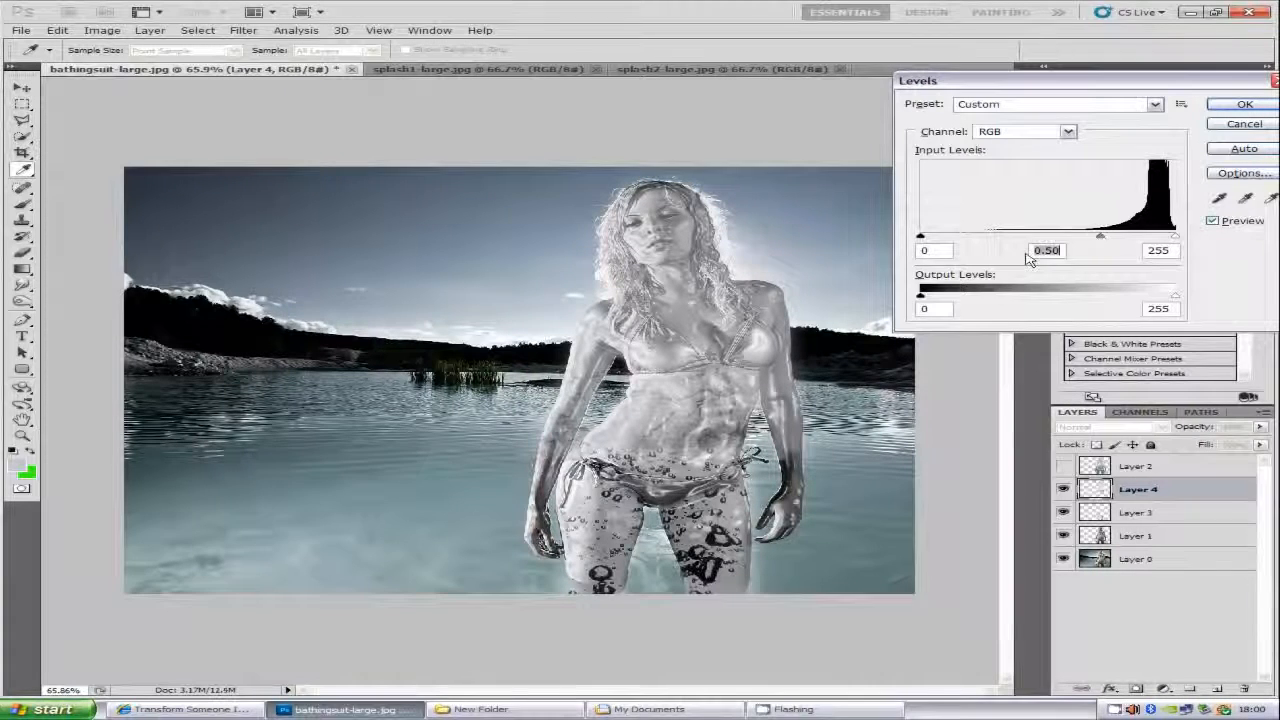
left_click(1231, 106)
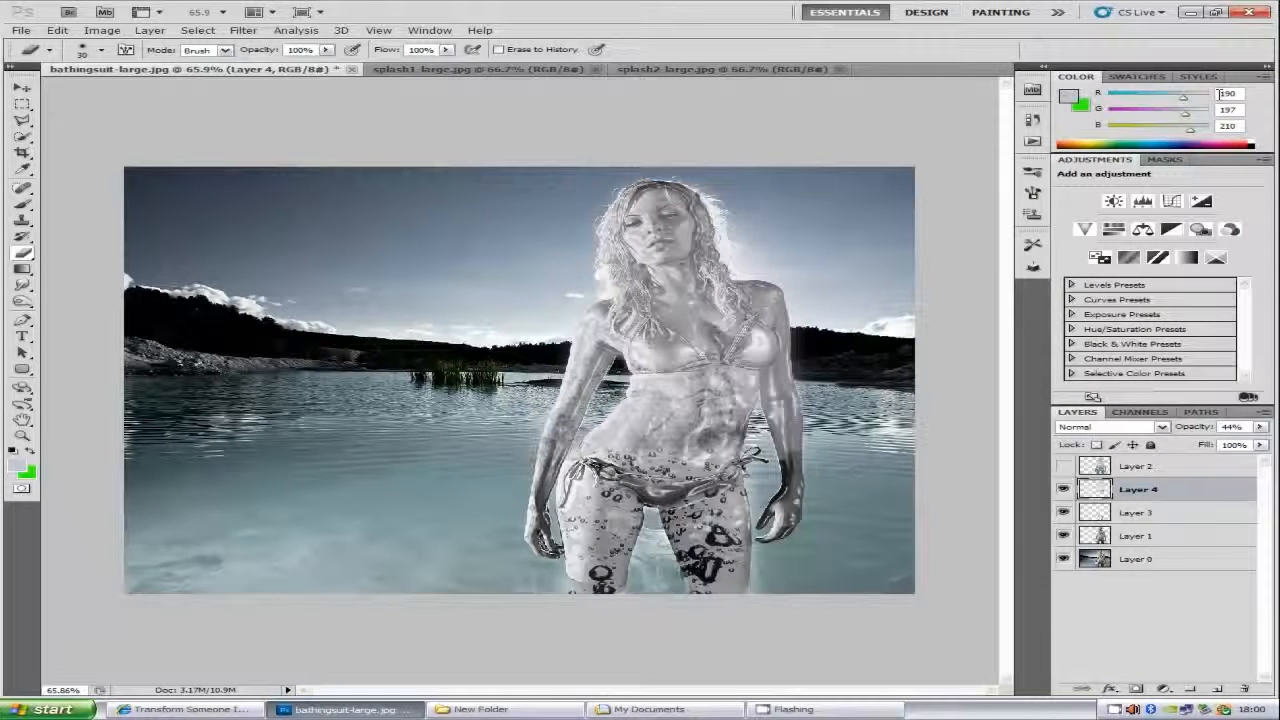
key("ctrl+u")
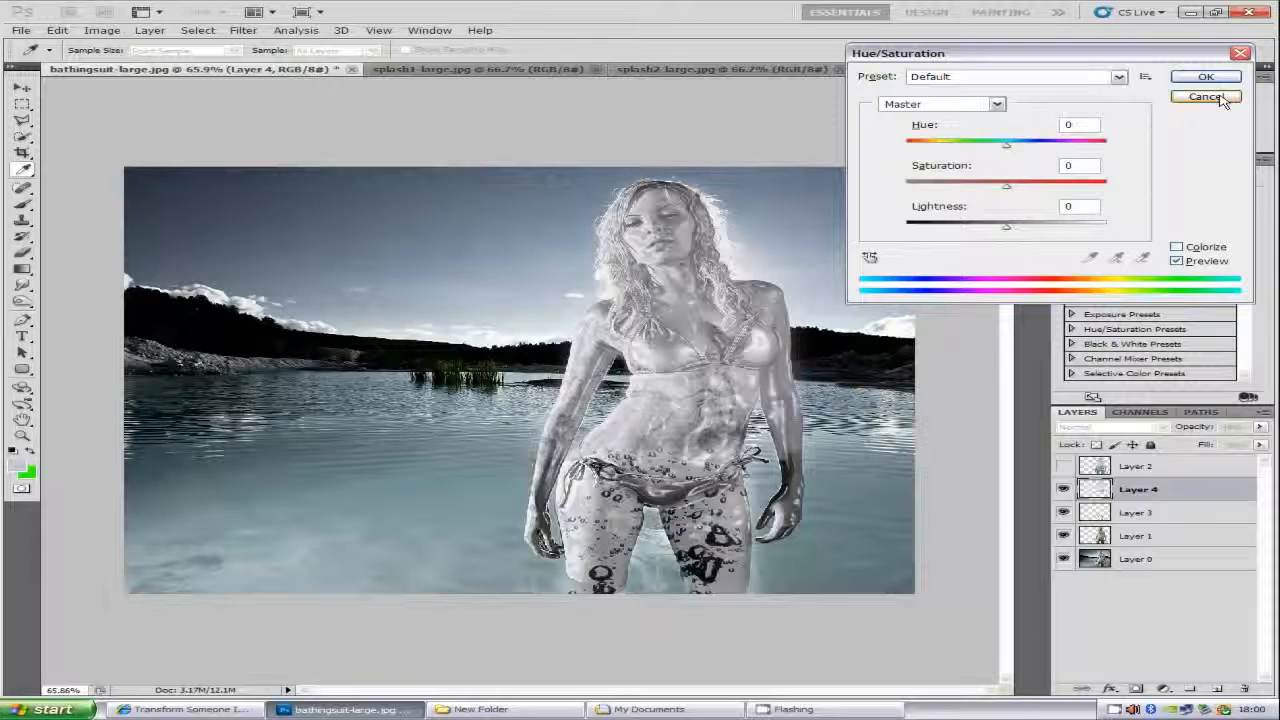
left_click(1218, 97)
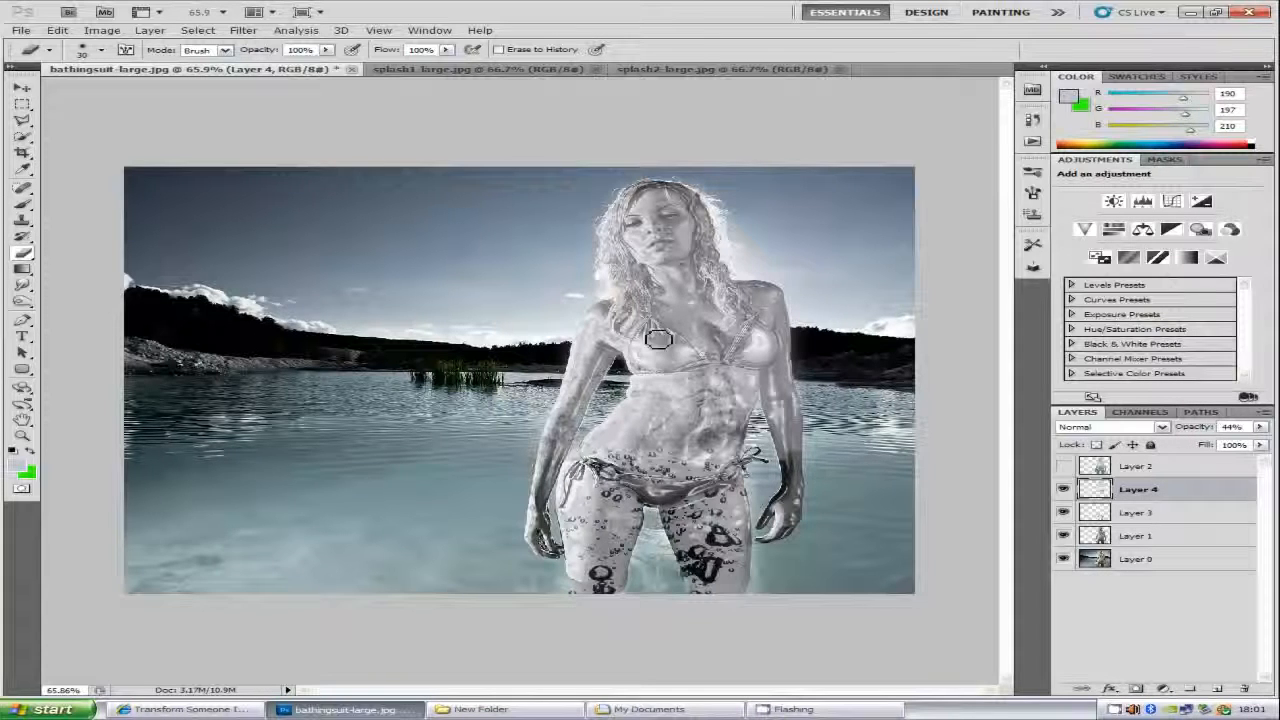
- Invert the splash layer's colours and set its input levels to a black point of 57 and midtones of 1.42
key("ctrl+i")
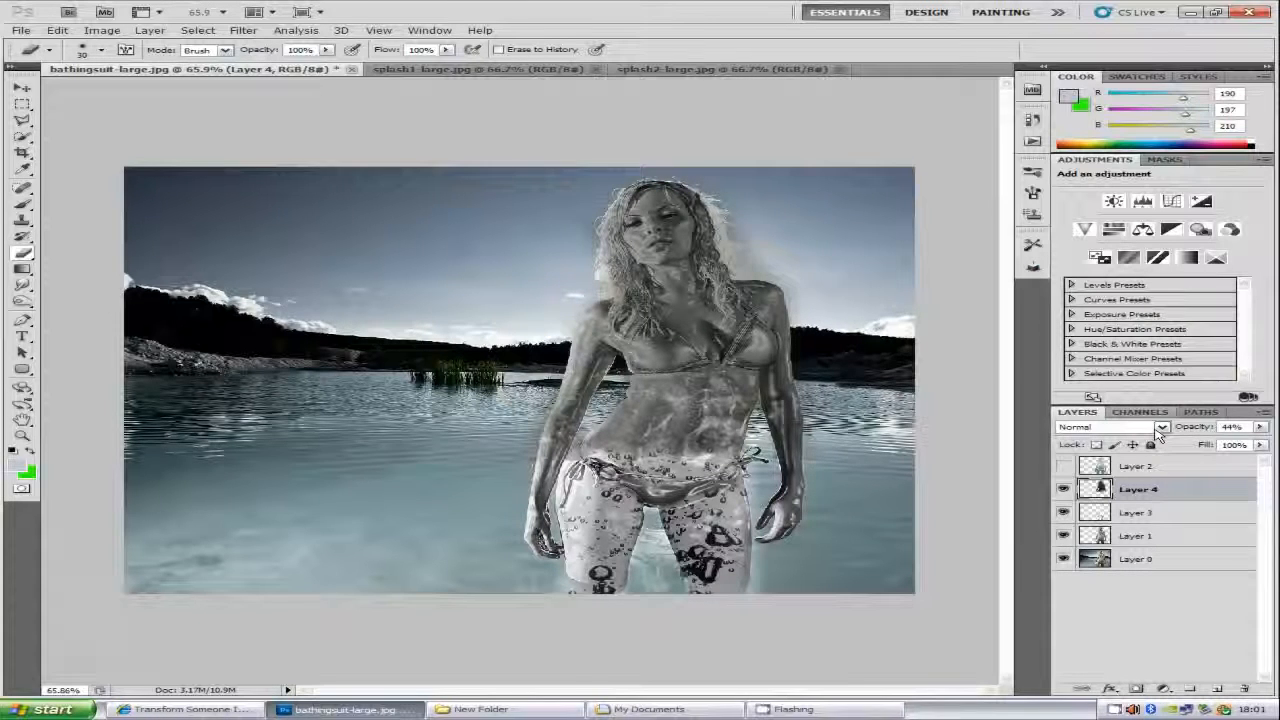
key("ctrl+l")
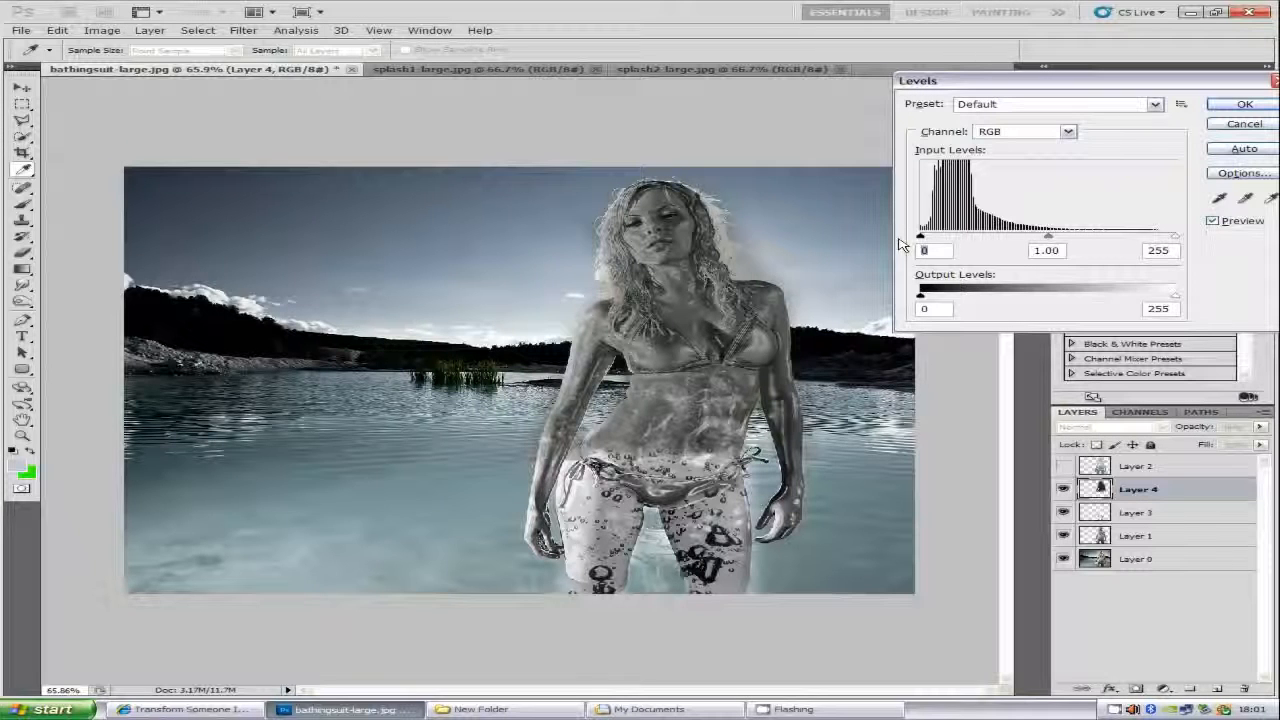
type("57")
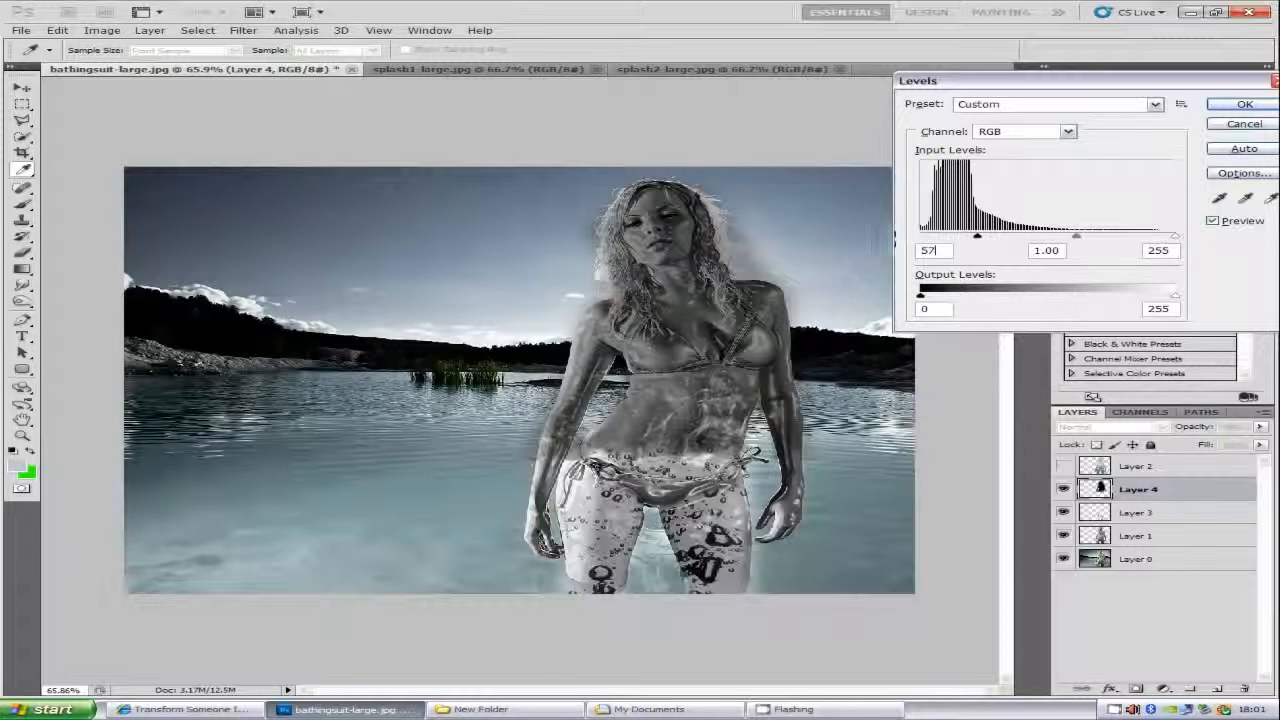
key("Tab")
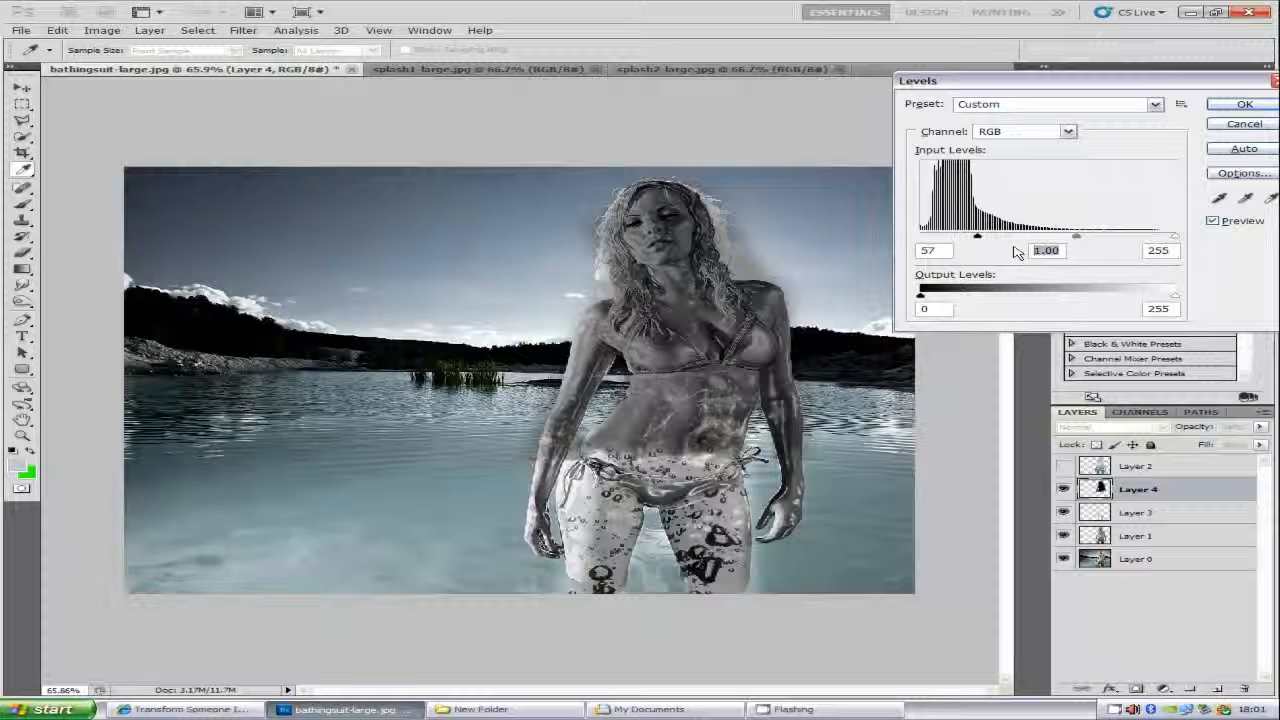
type("1.42")
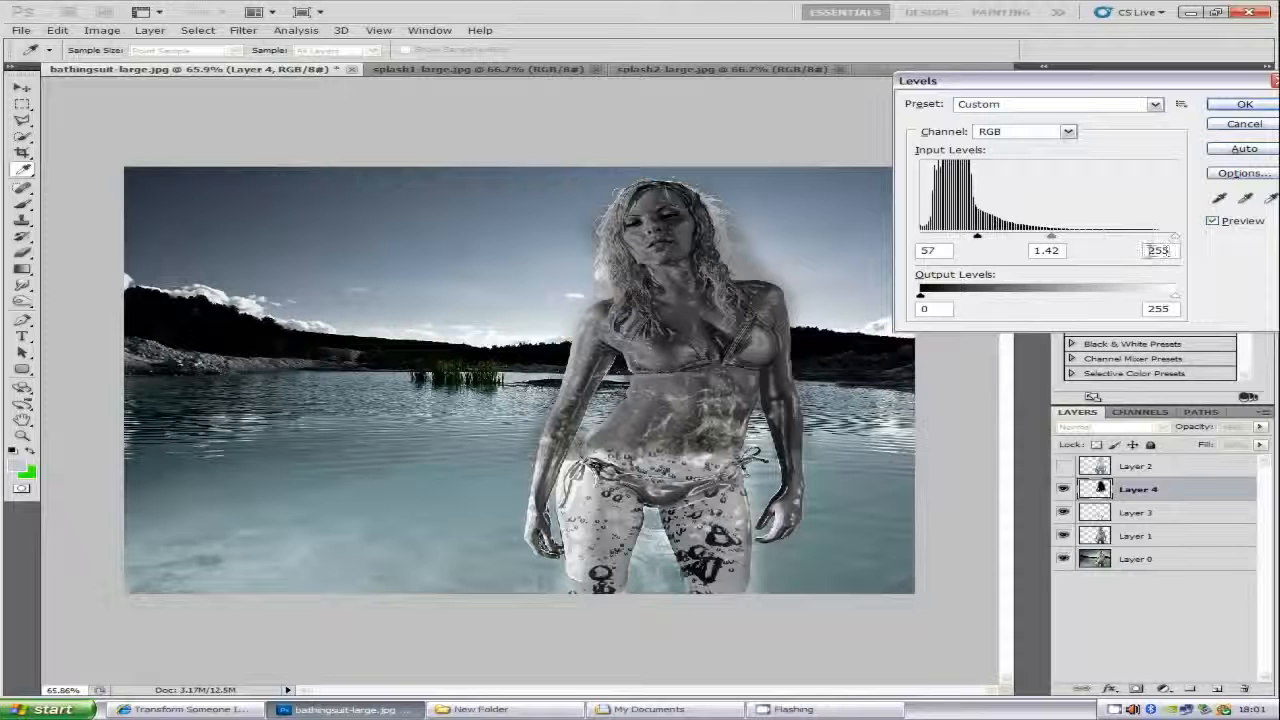
left_click(1230, 106)
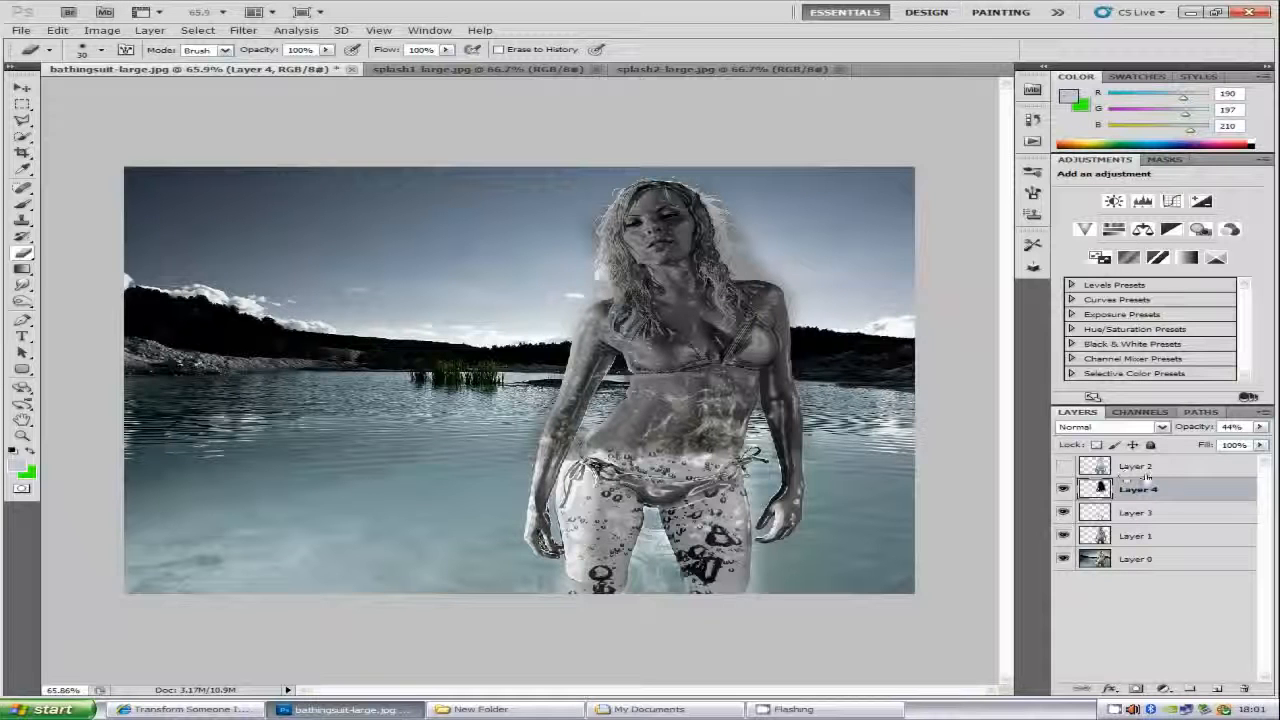
- Set the inverted splash layer's blend mode to Subtract
left_click(1163, 427)
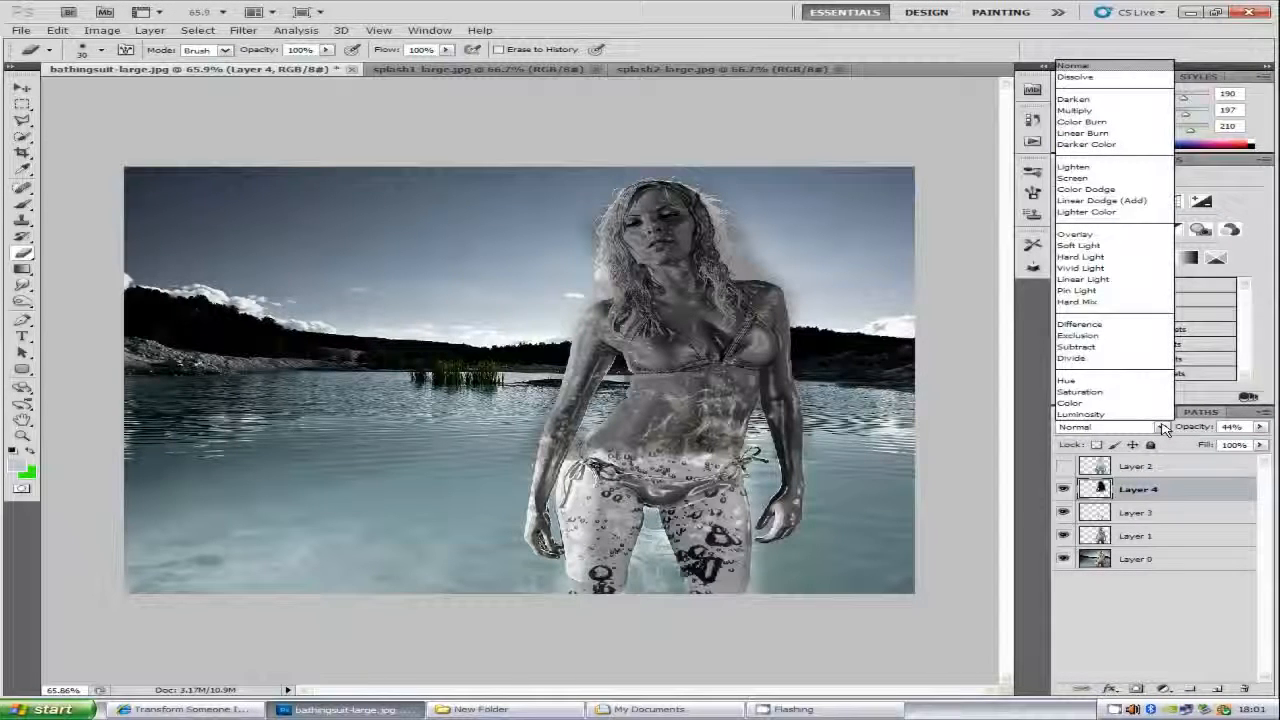
left_click(1115, 350)
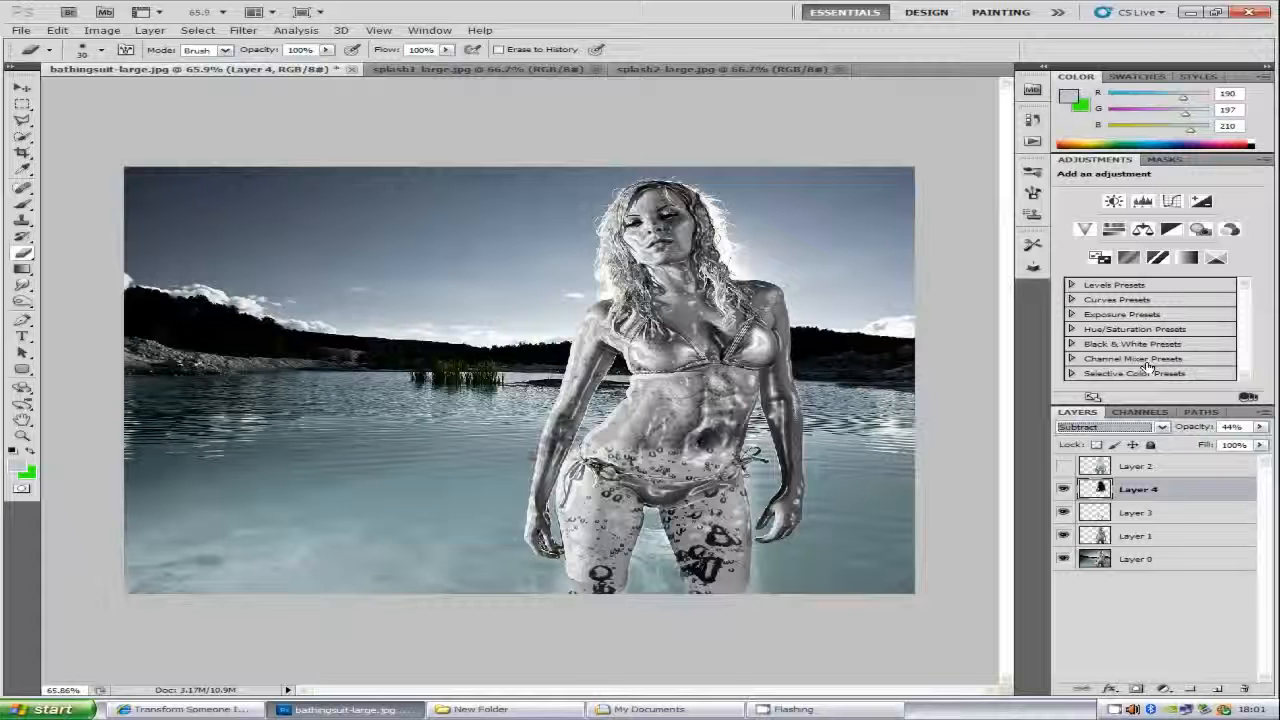
key("ctrl+u")
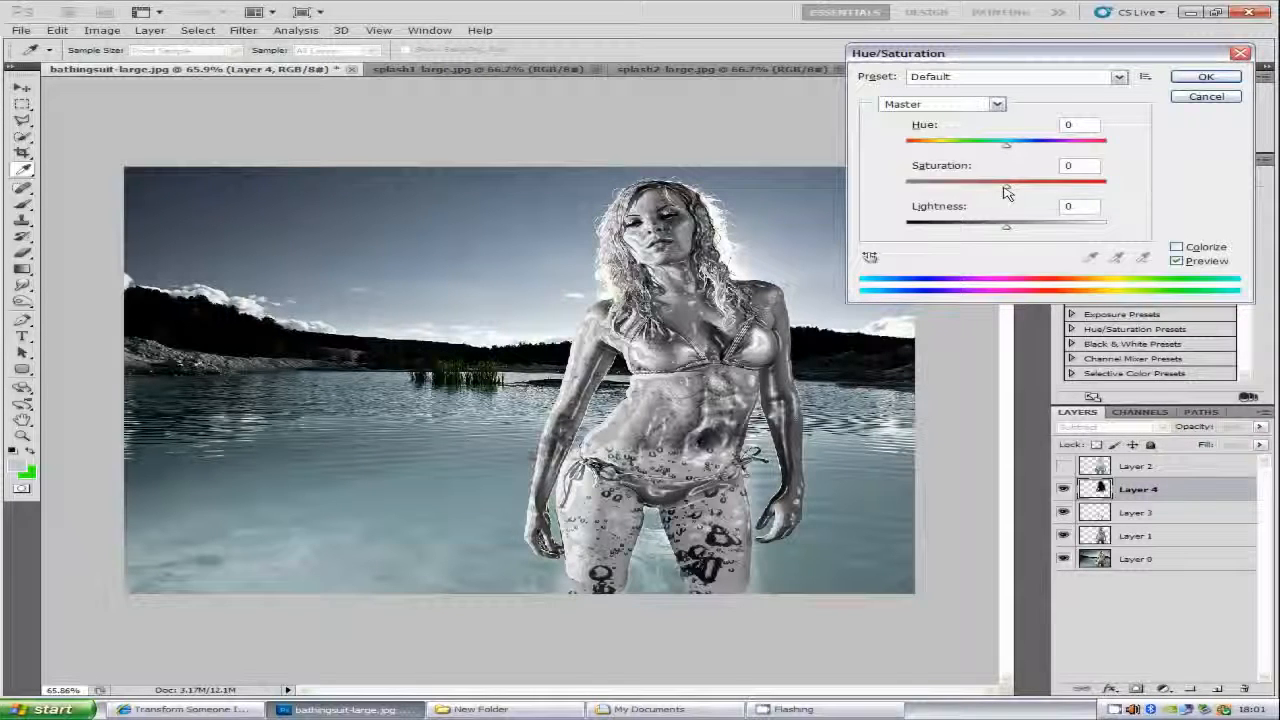
mouse_move(1006, 192)
left_mouse_down()
mouse_move(1040, 192)
mouse_move(962, 190)
mouse_move(1003, 188)
left_mouse_up()
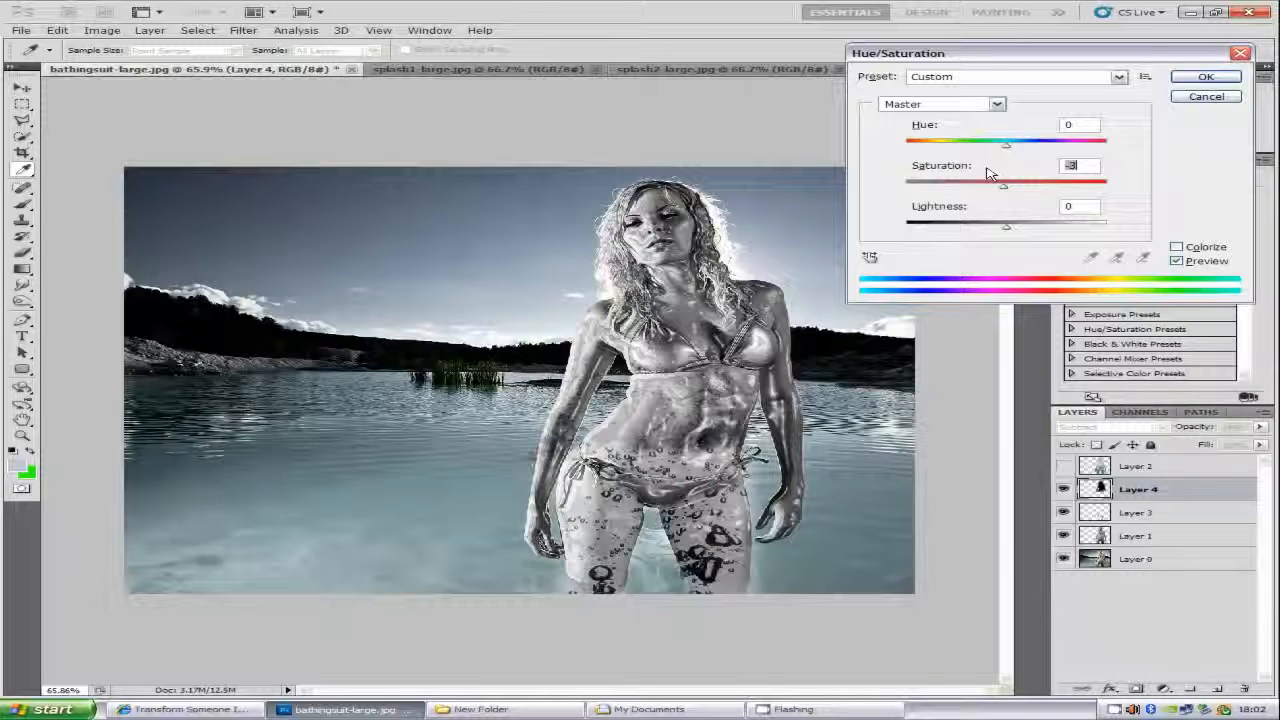
left_click(1205, 96)
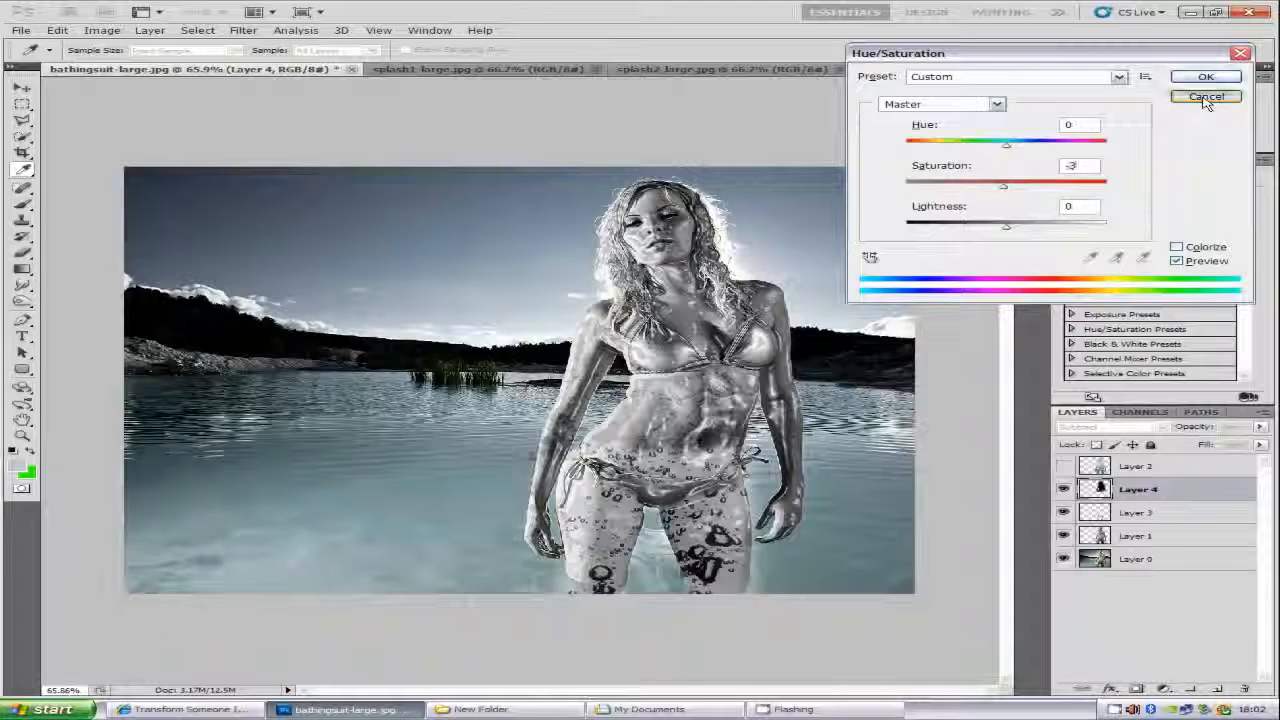